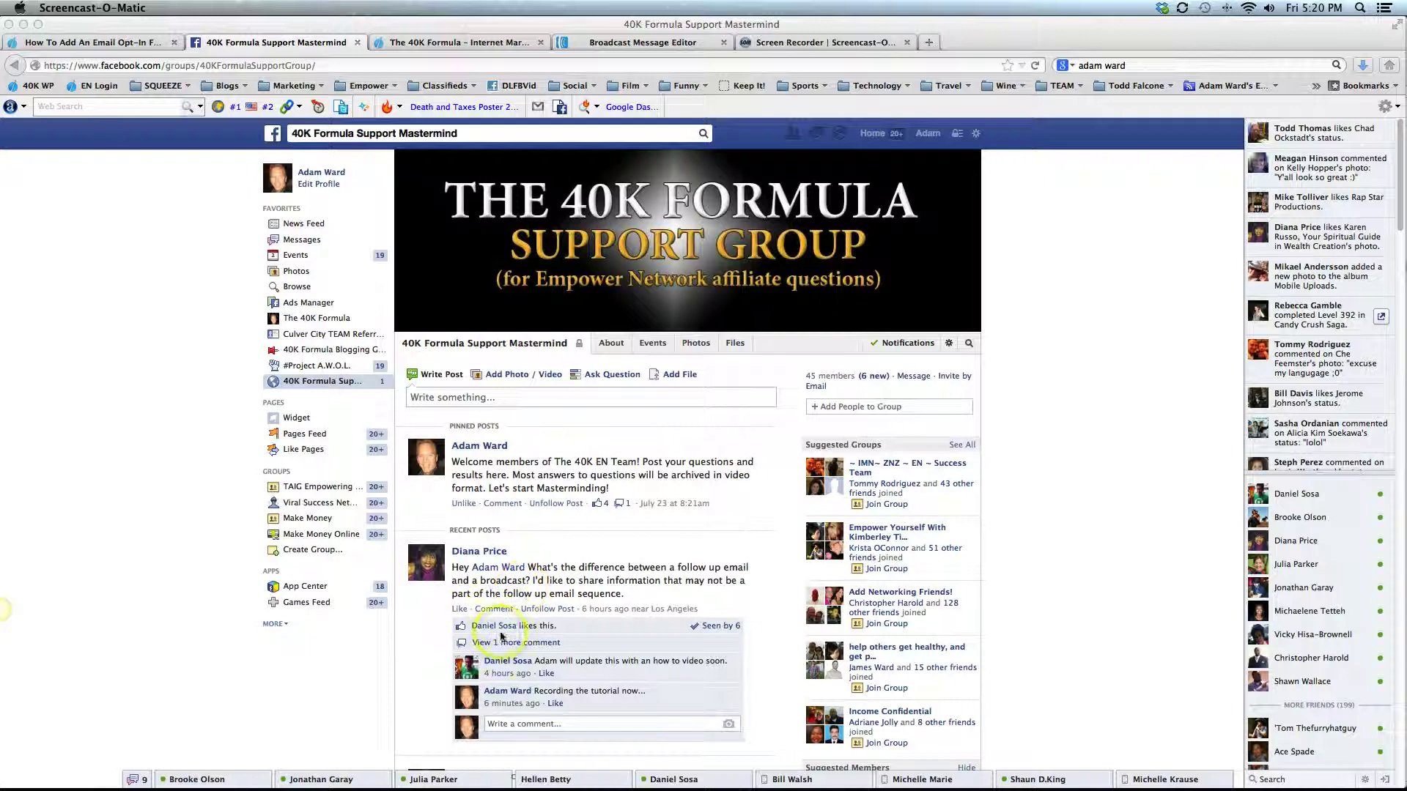
# Expand the hidden comment under the group's question about follow-up emails versus broadcasts and read its full text.
pyautogui.click(539, 643)
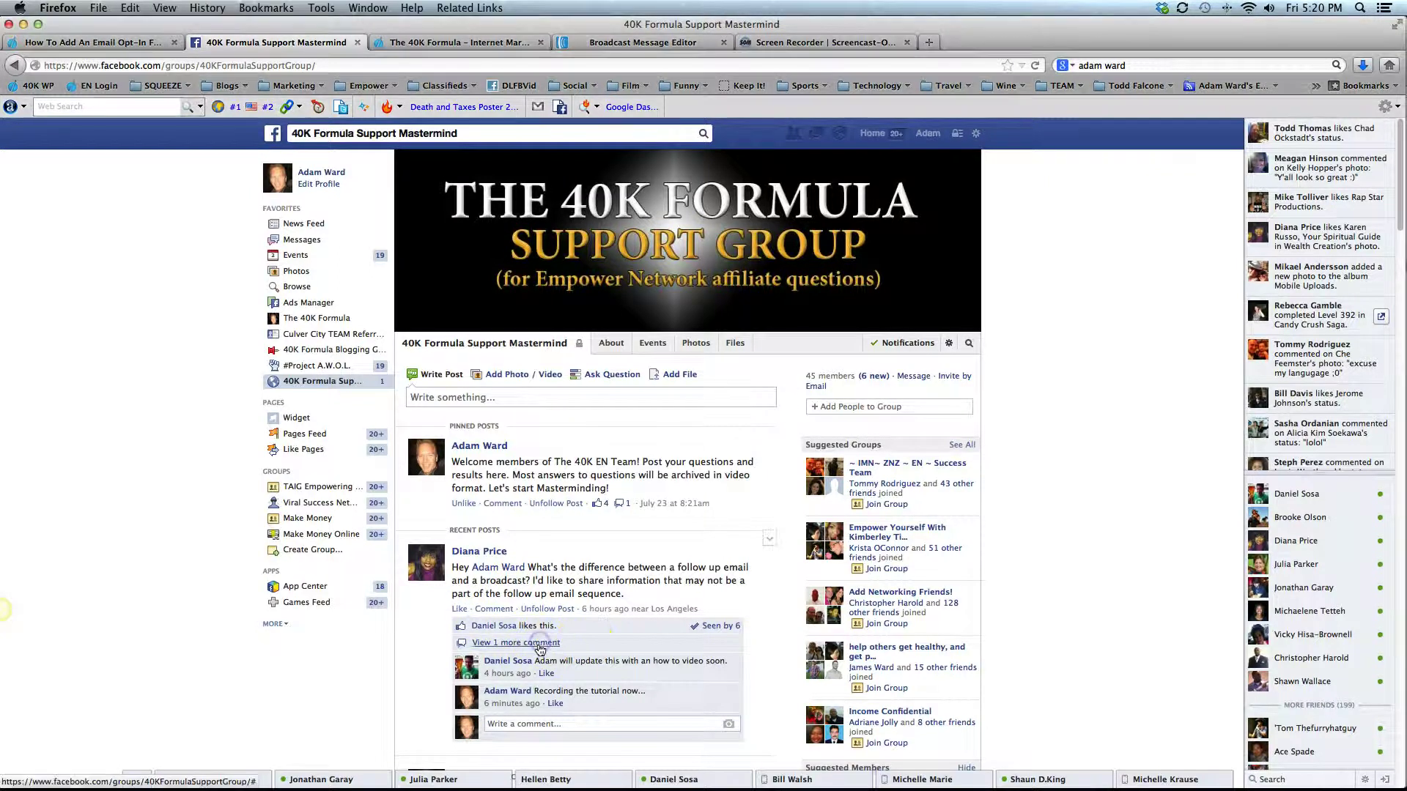
pyautogui.scroll(-1, 557, 633)
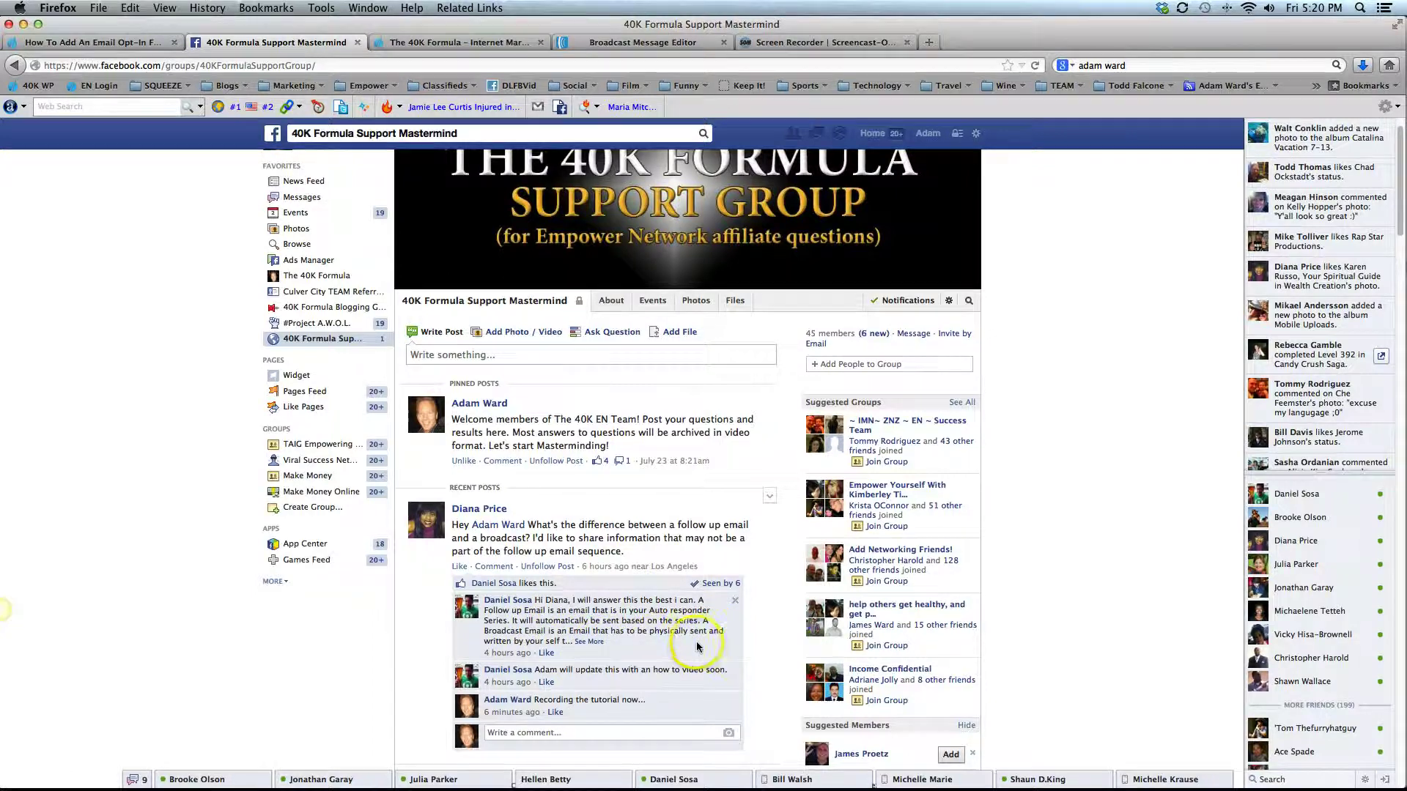
pyautogui.click(589, 641)
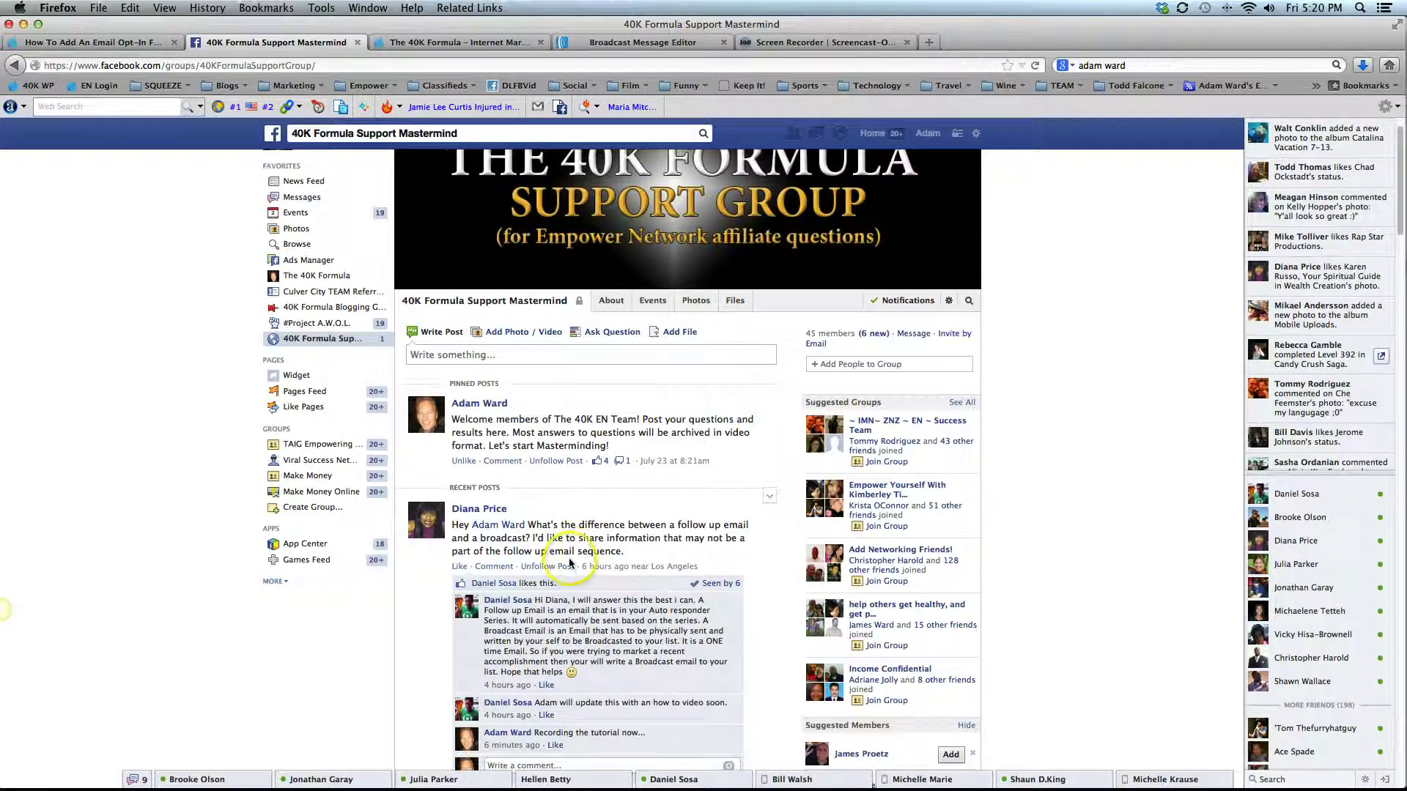
pyautogui.scroll(1, 576, 538)
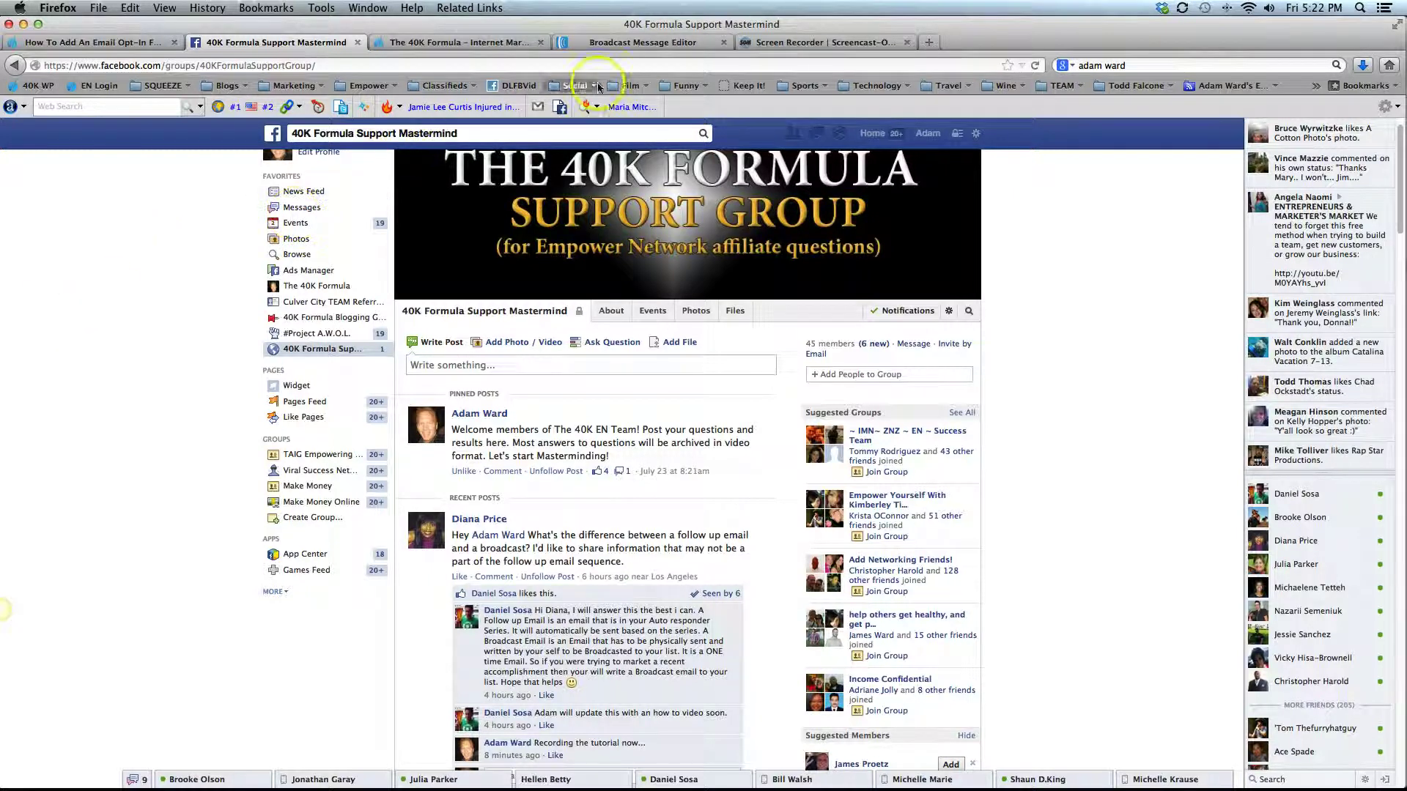
# Switch to AWeber and start creating the first broadcast message for the 40kformula list.
pyautogui.click(667, 42)
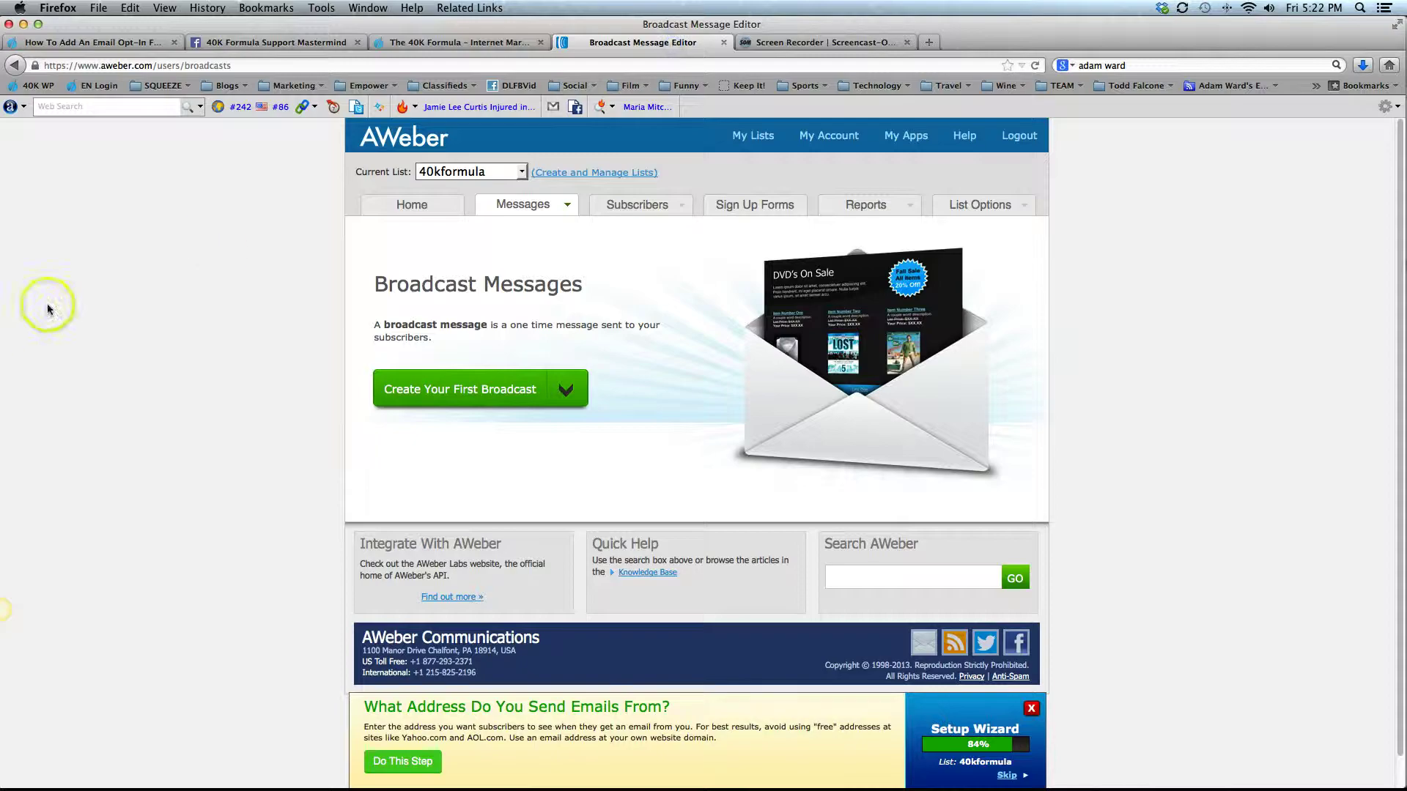
pyautogui.moveTo(642, 212)
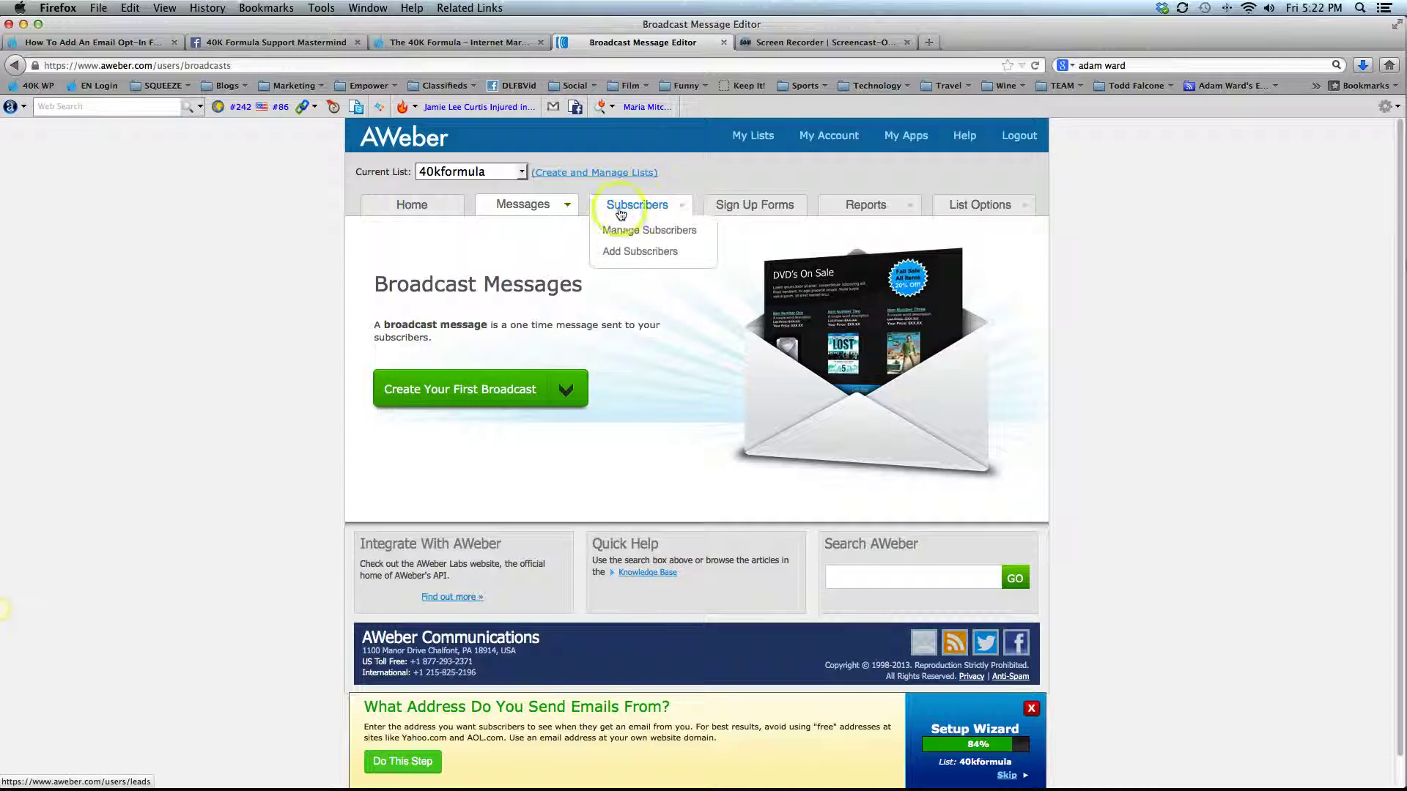
pyautogui.moveTo(509, 207)
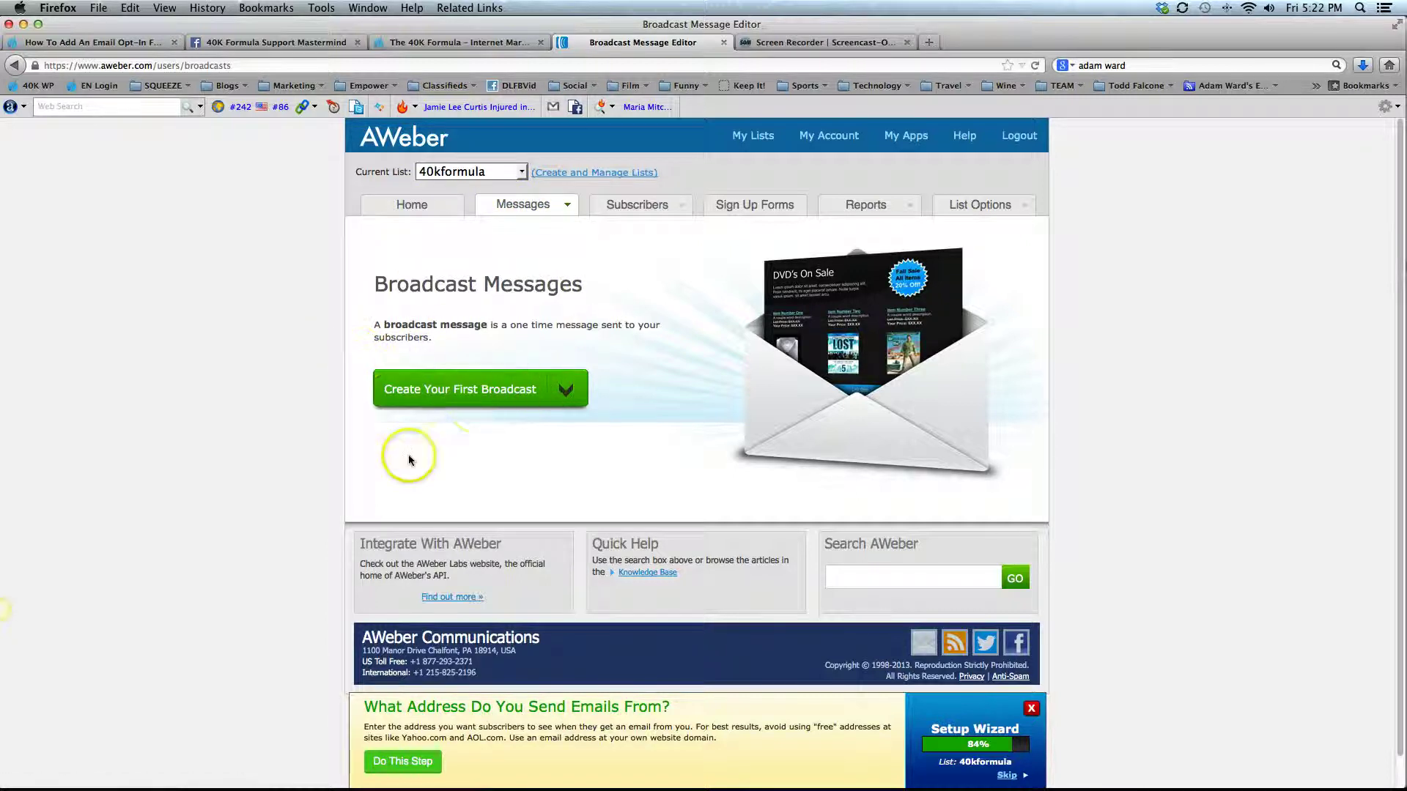
pyautogui.click(490, 397)
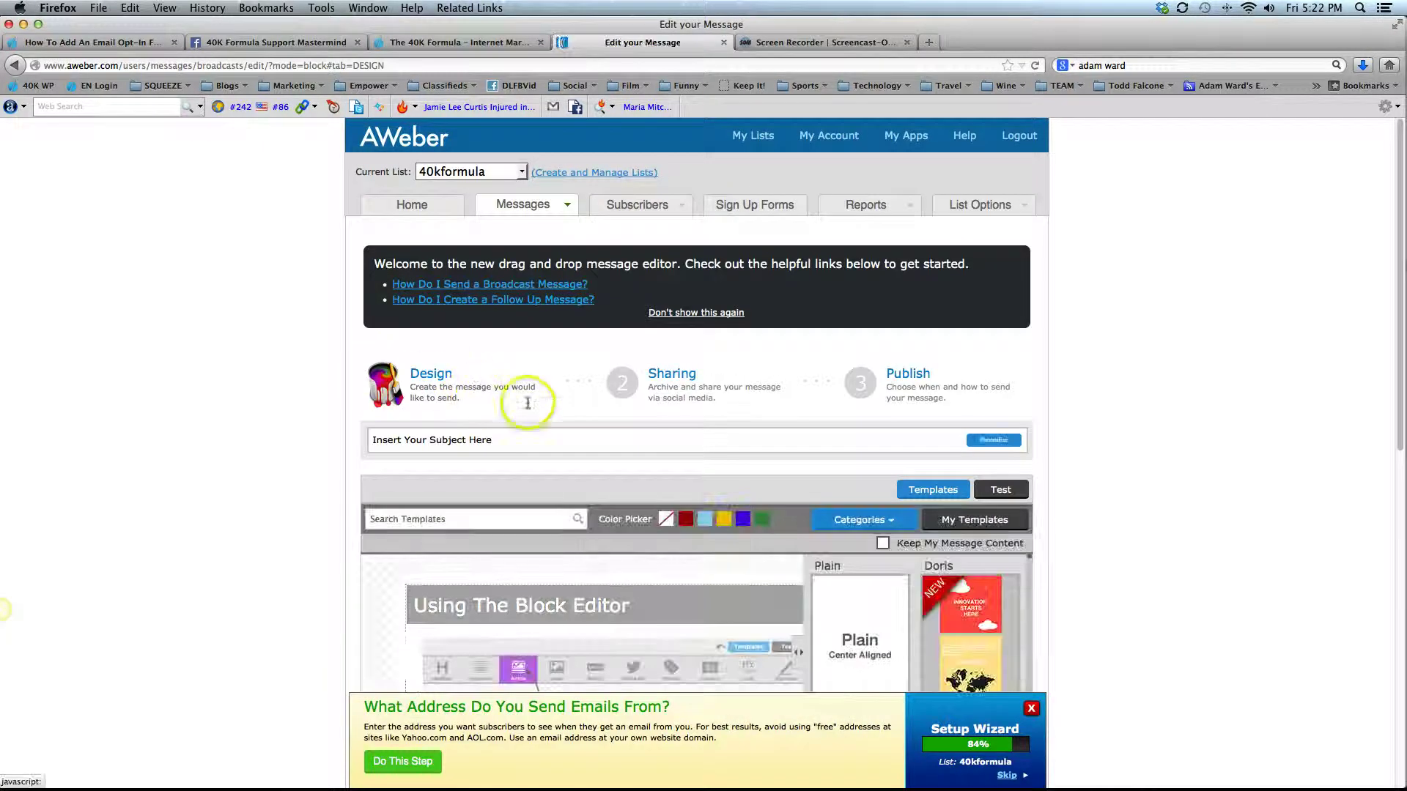
# Dismiss the template chooser without applying a template and delete the "Using The Block Editor" article block from the message.
pyautogui.scroll(-5, 527, 402)
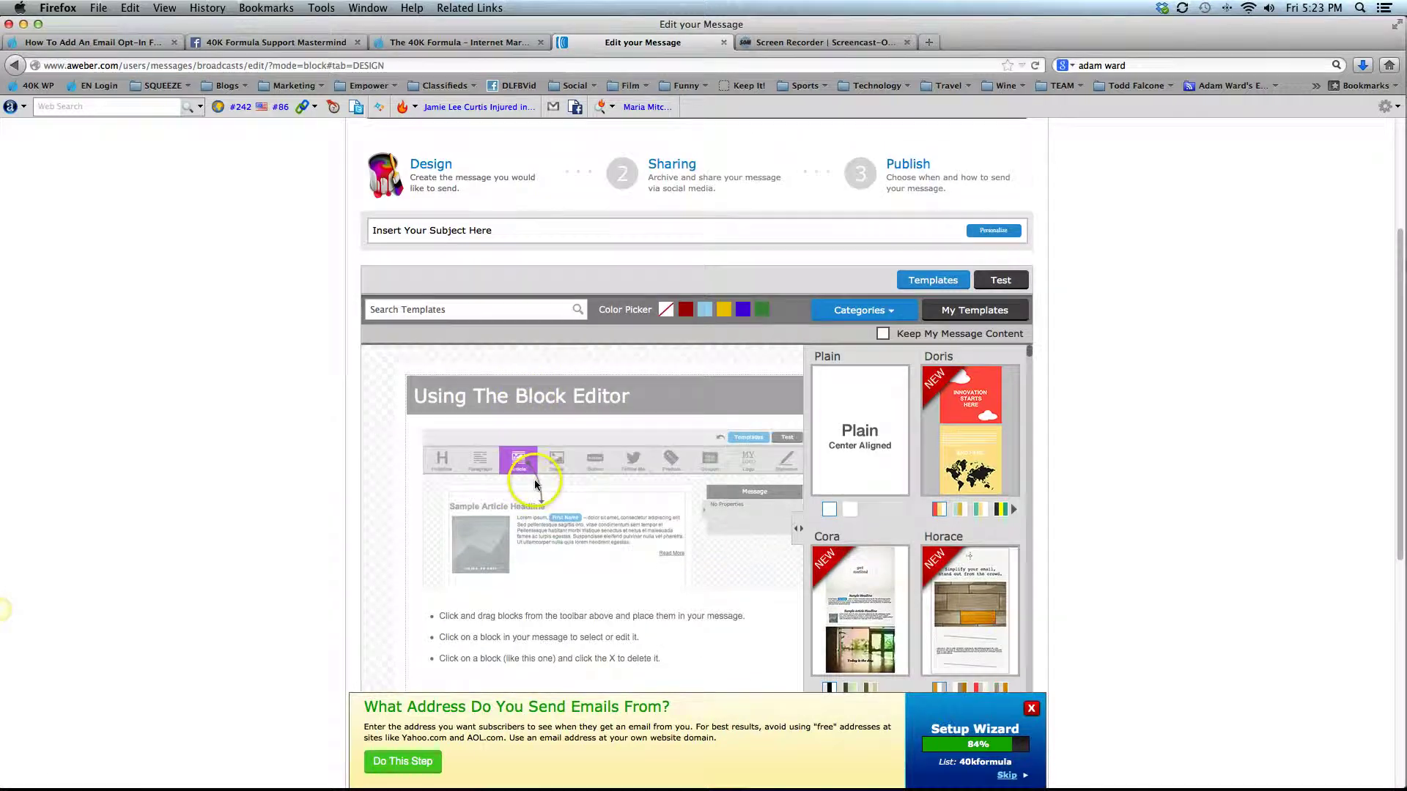
pyautogui.scroll(-2, 535, 484)
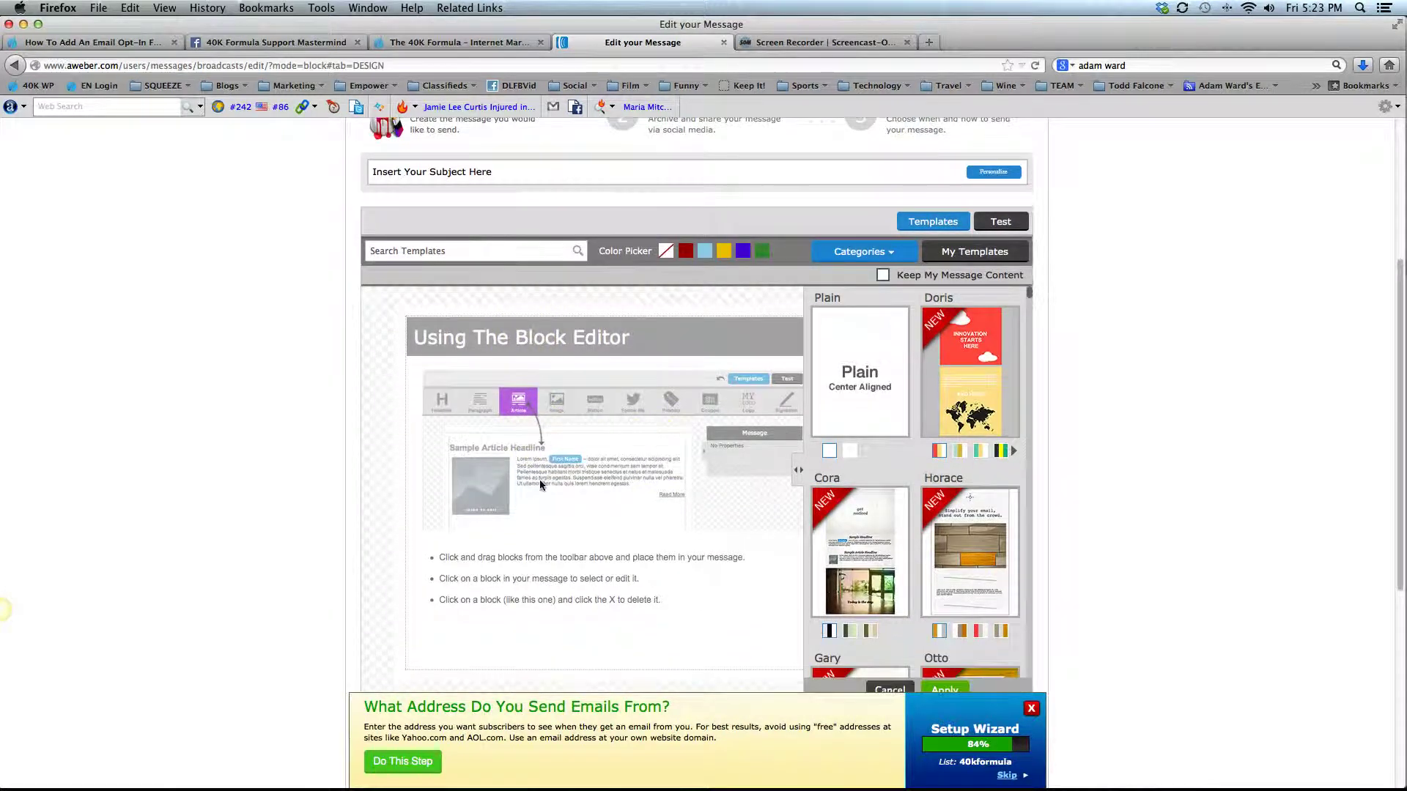
pyautogui.scroll(-2, 655, 454)
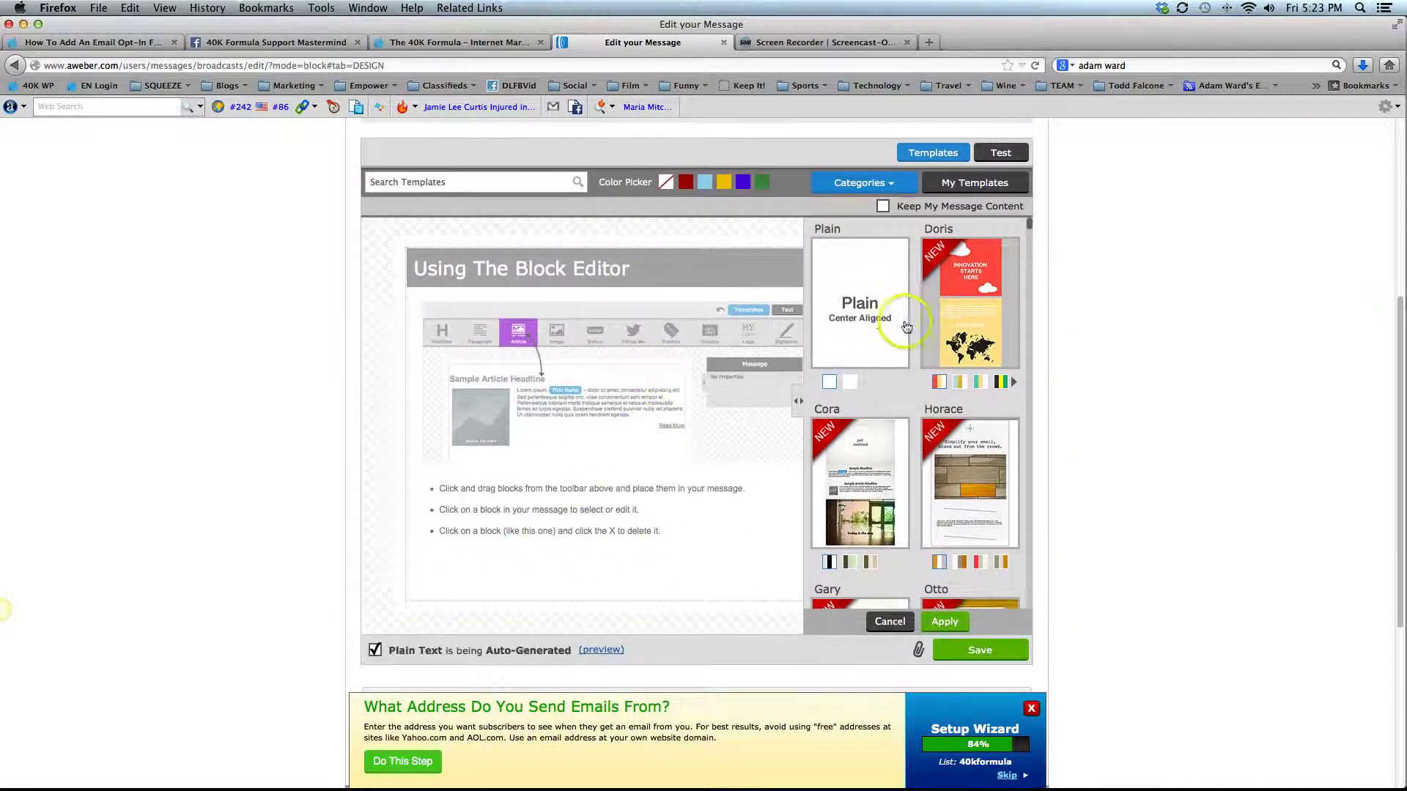
pyautogui.click(892, 622)
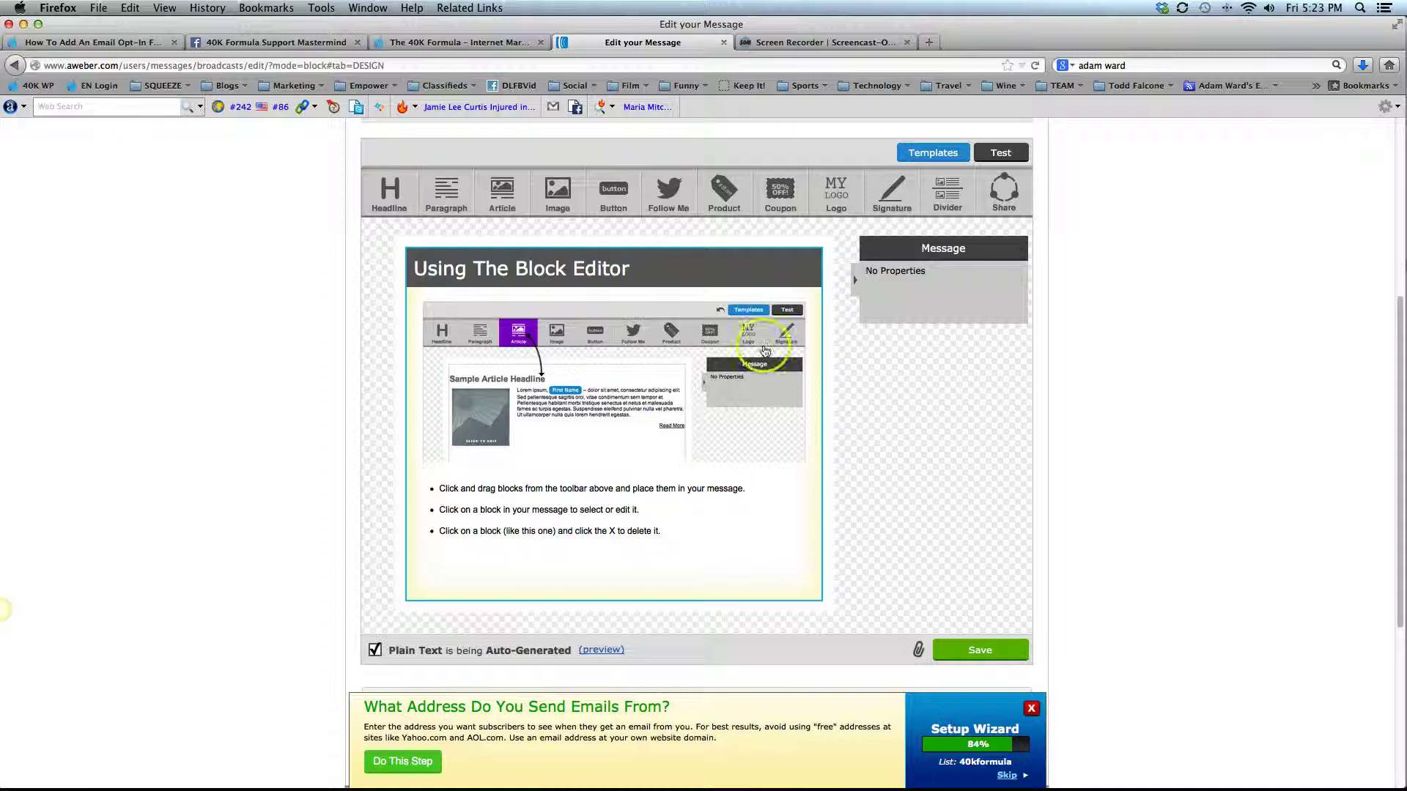
pyautogui.click(803, 266)
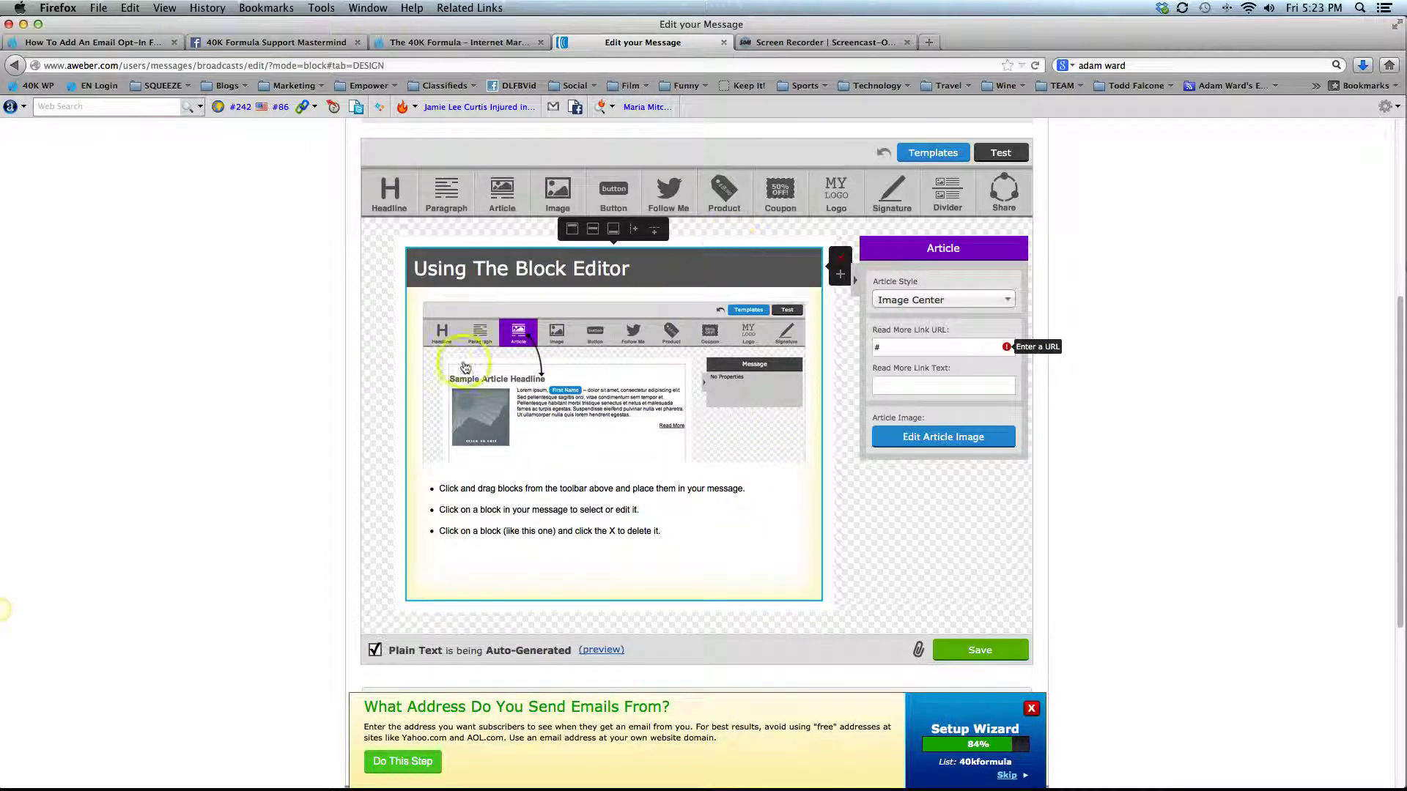
pyautogui.click(841, 259)
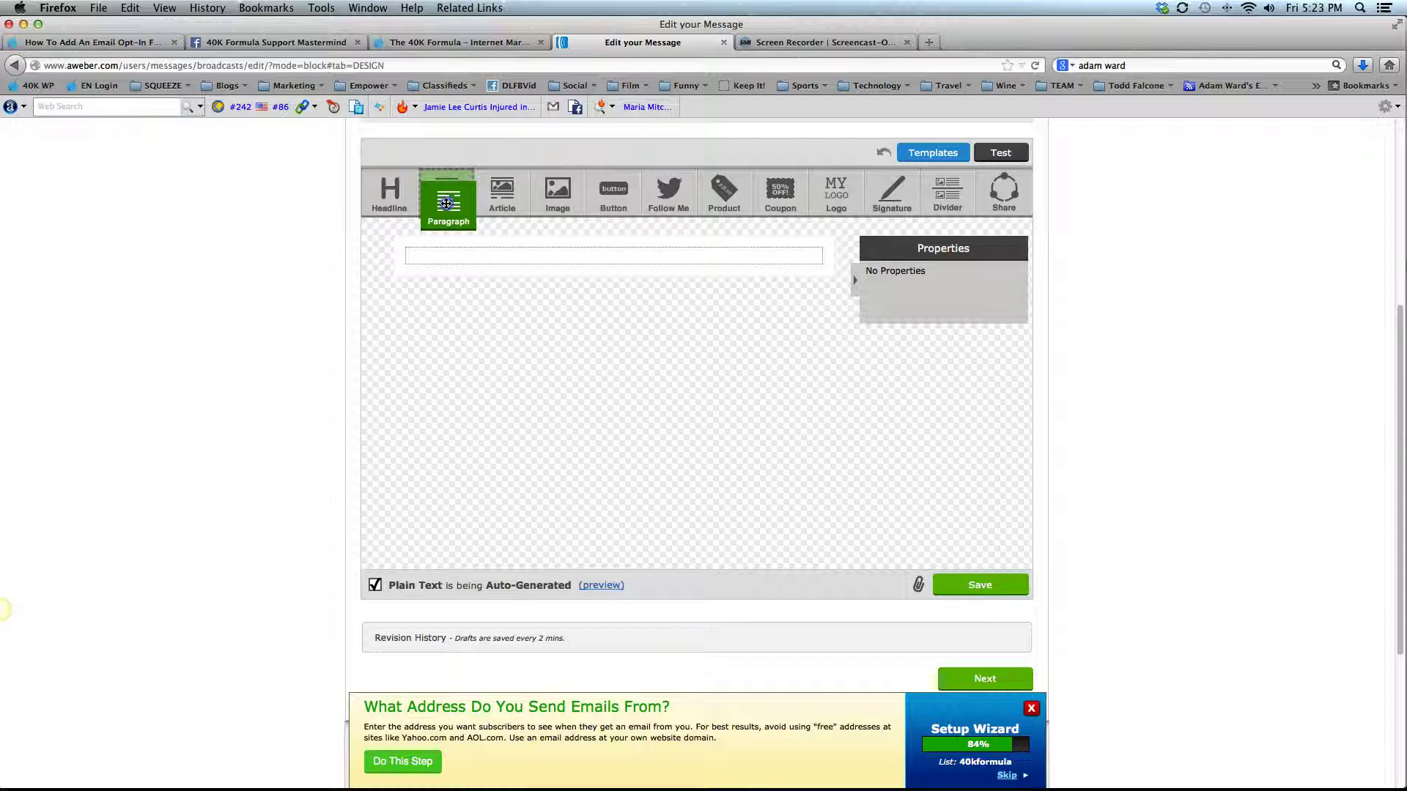
# Add a paragraph block to the empty message and replace its placeholder text with "TGIF!".
pyautogui.moveTo(444, 187); pyautogui.dragTo(477, 267)
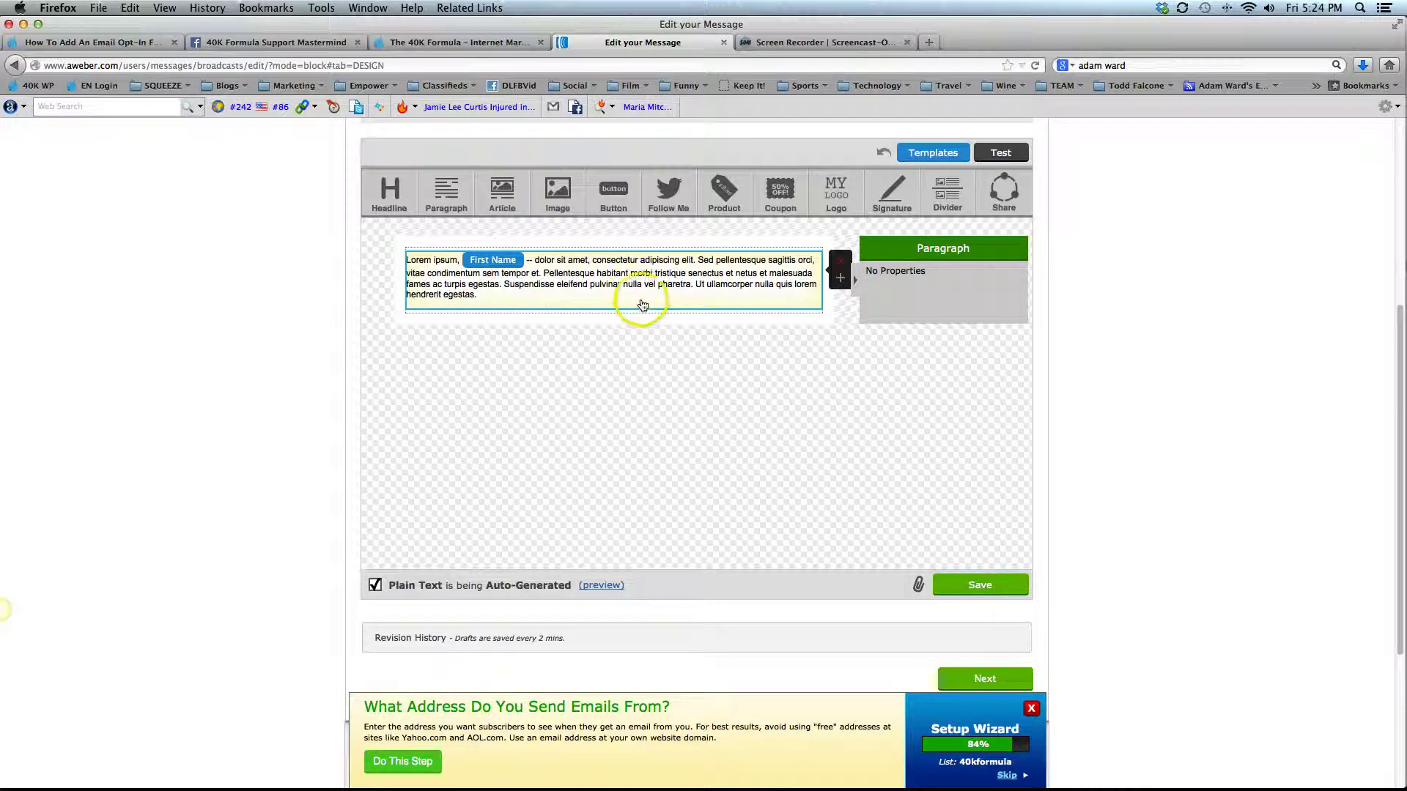
pyautogui.click(521, 292)
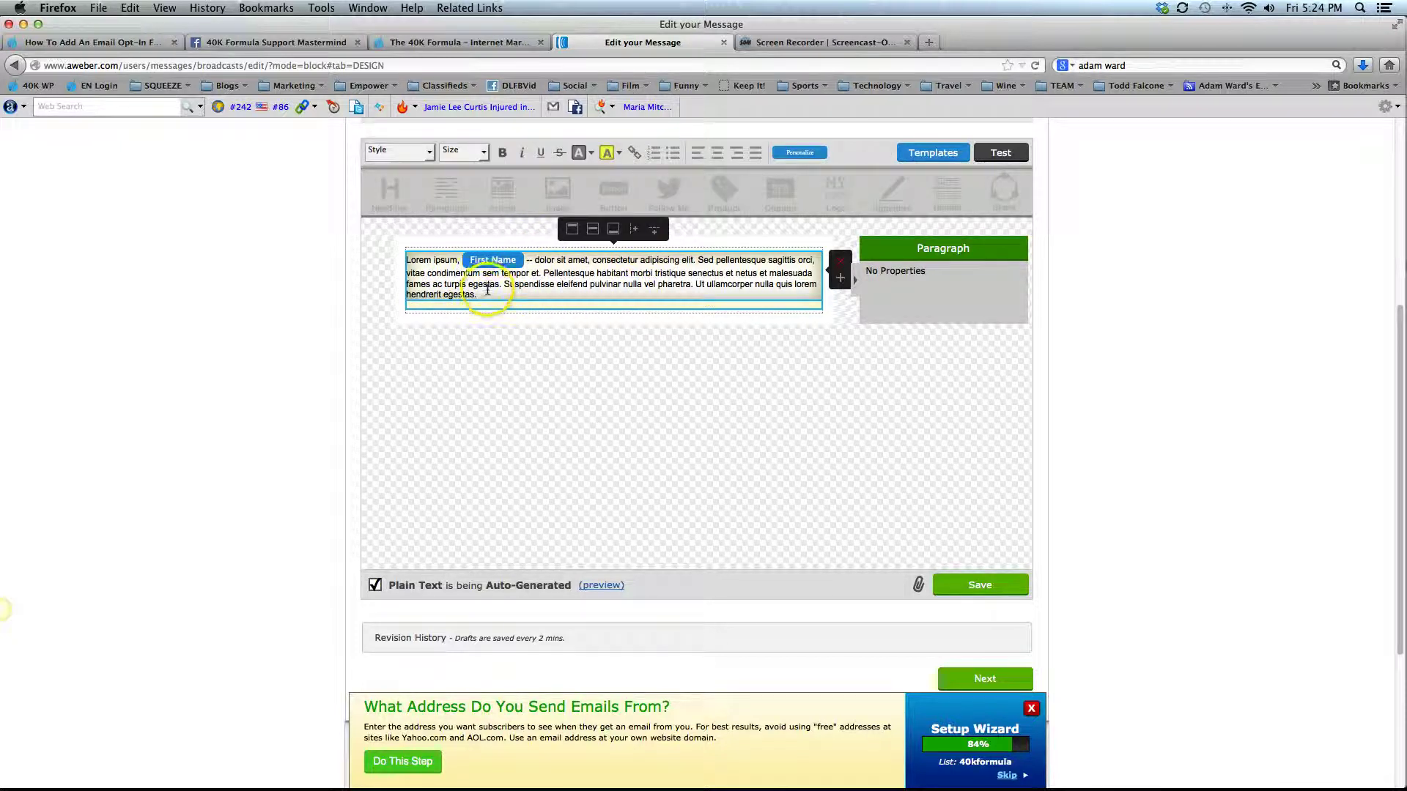
pyautogui.moveTo(480, 294); pyautogui.dragTo(411, 260)
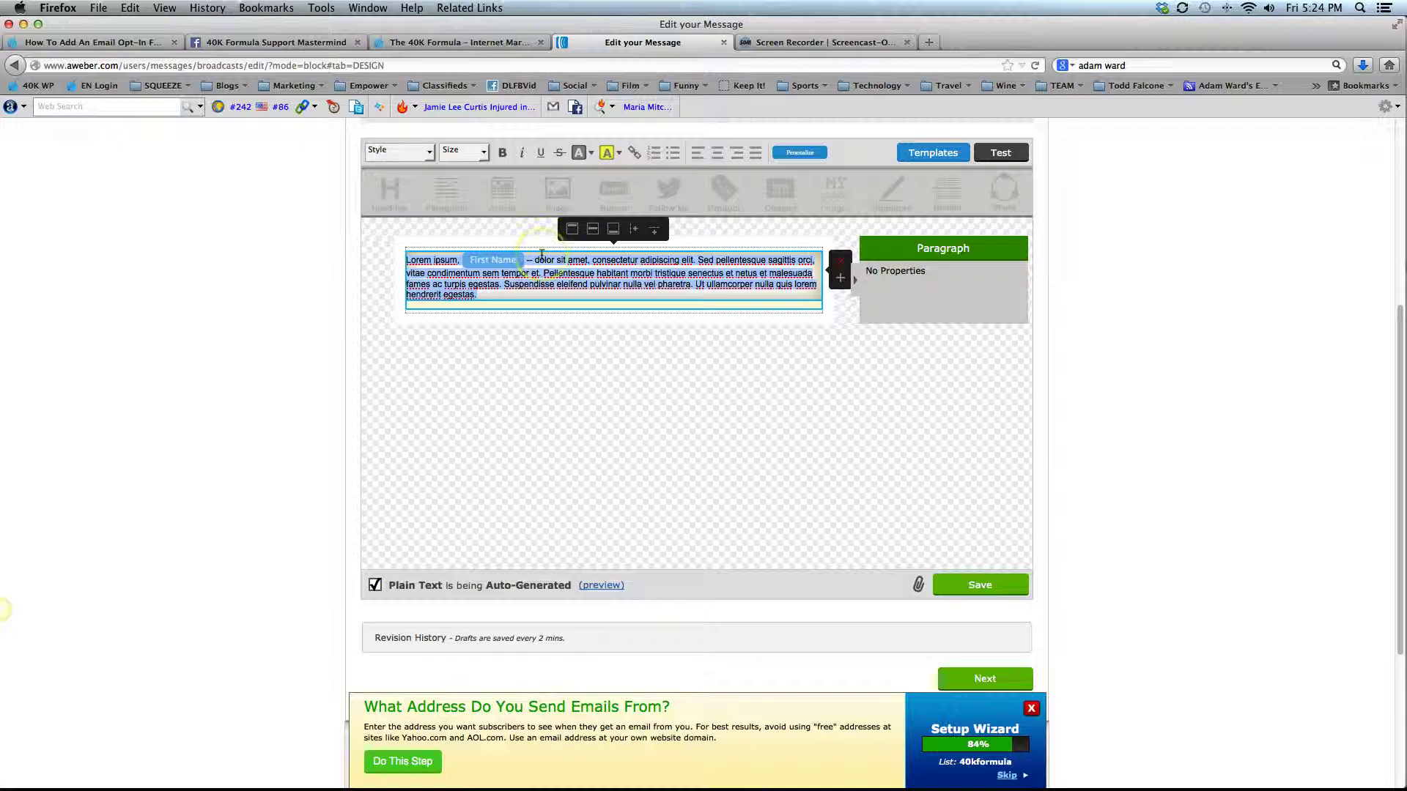
pyautogui.press('BackSpace')
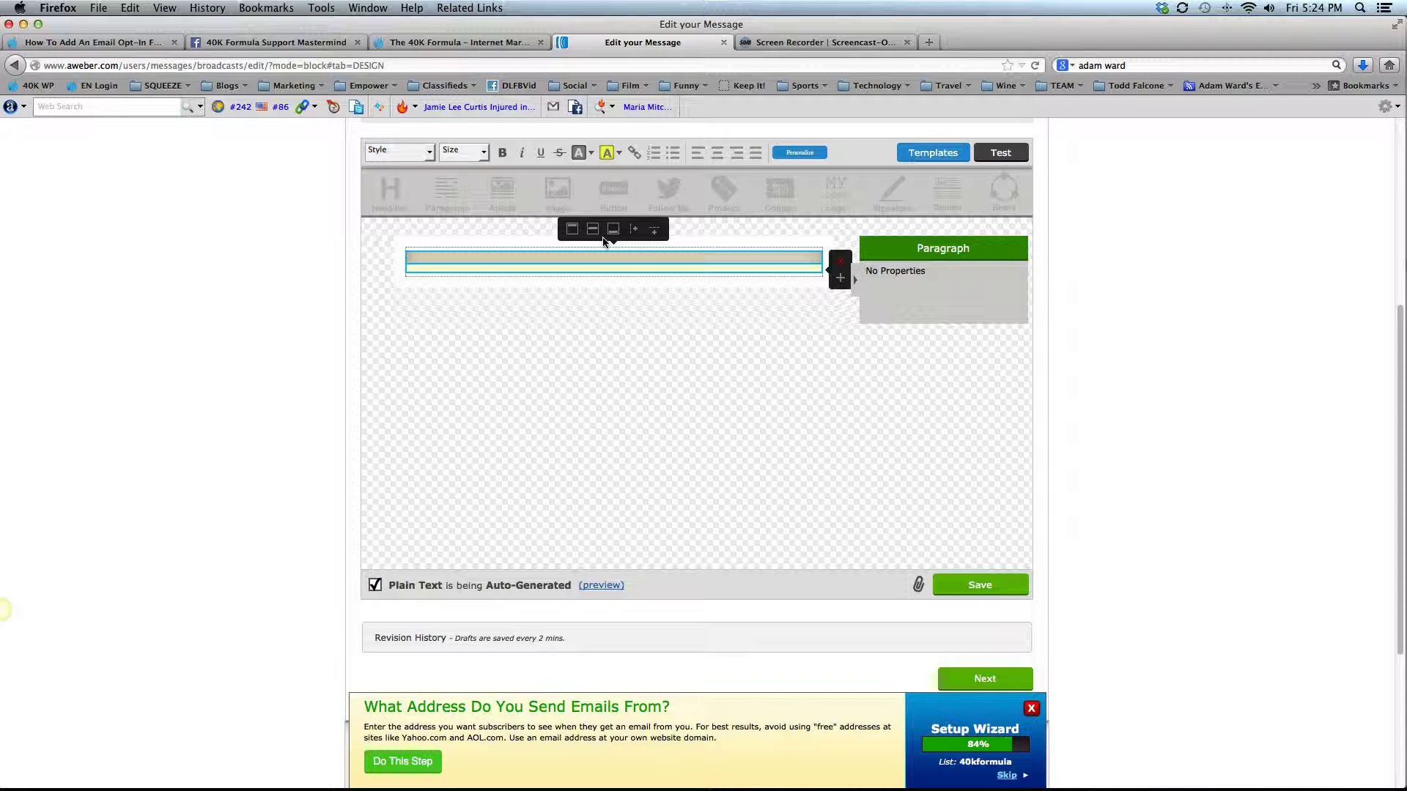
pyautogui.write('TGIF!')
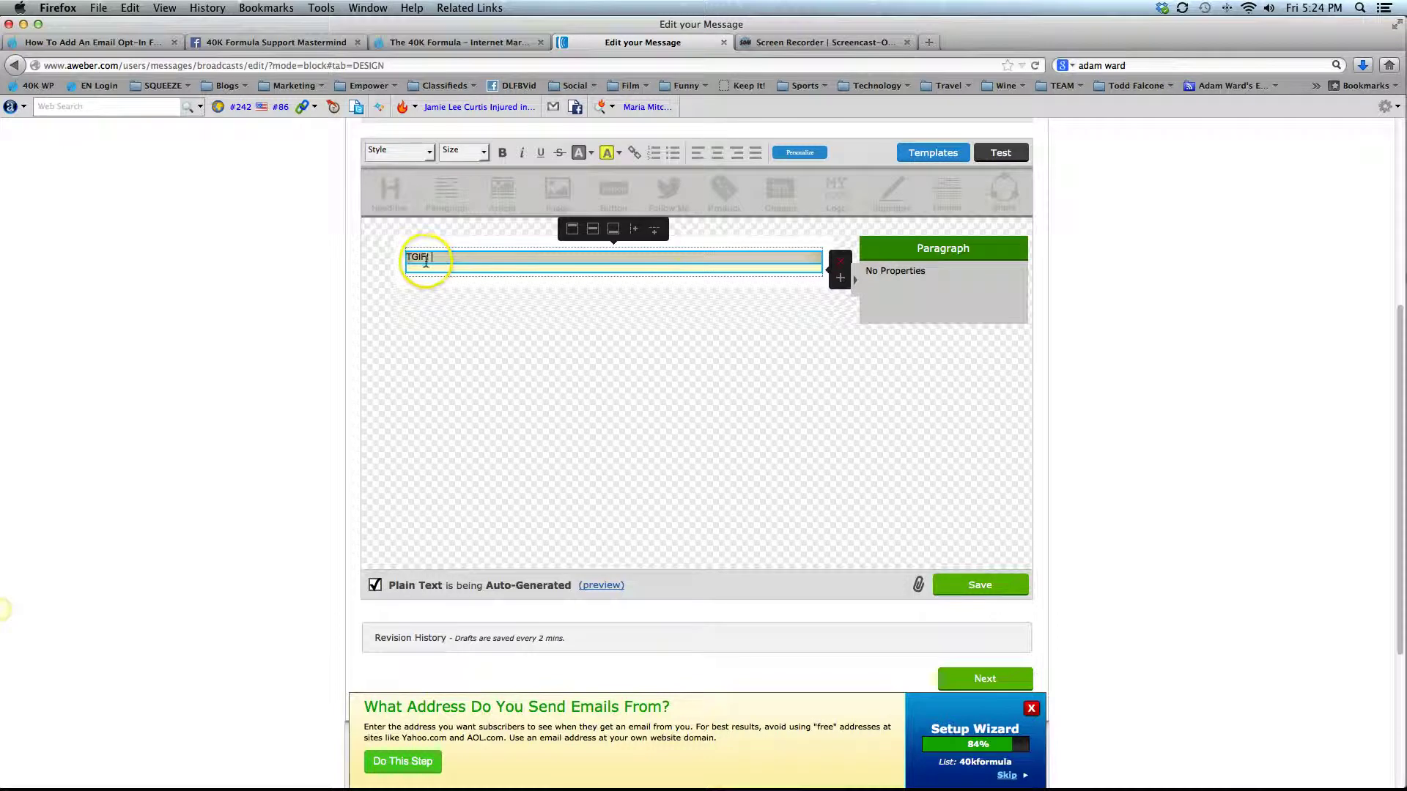
# Insert a personalization field after "TGIF!" and set it to the FirstName snippet.
pyautogui.click(797, 154)
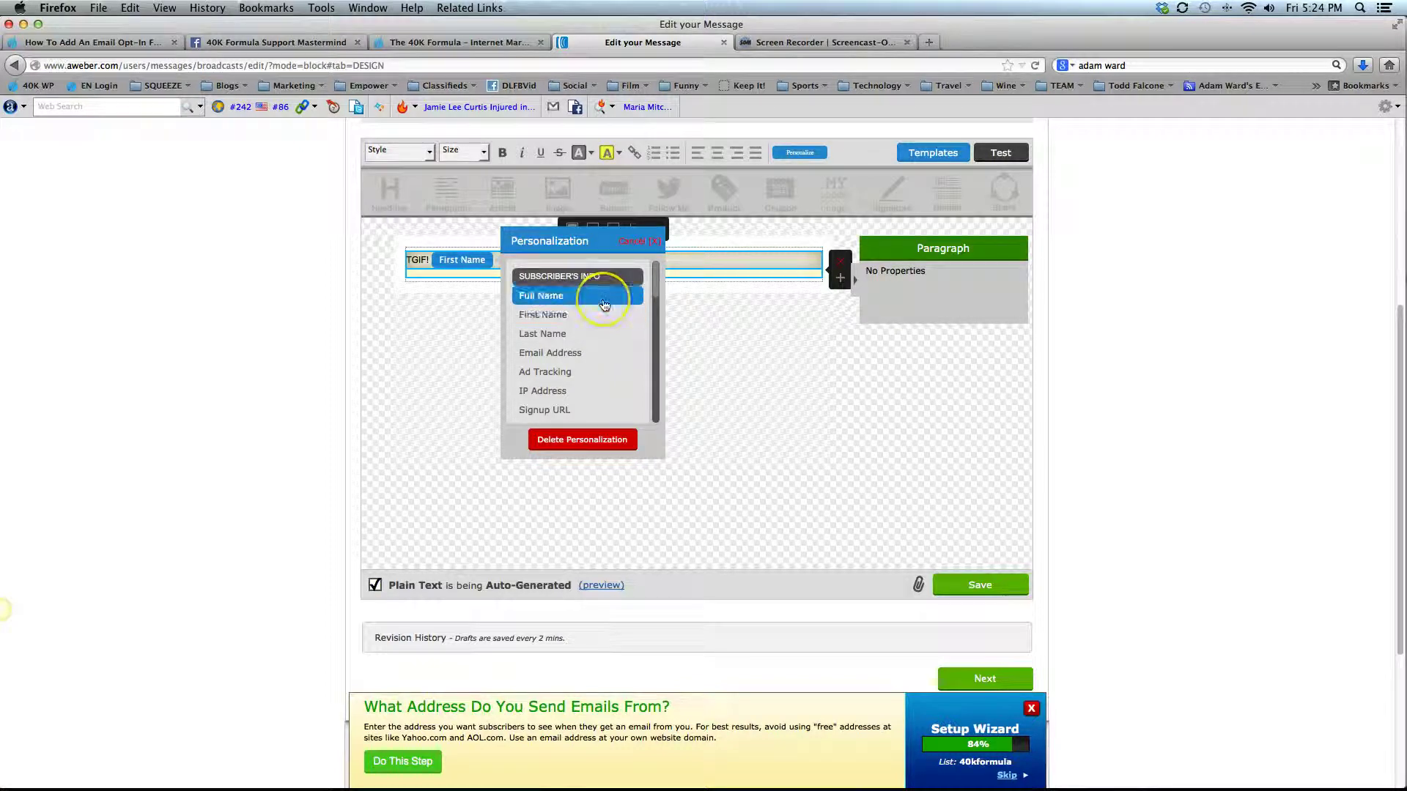
pyautogui.scroll(-5, 604, 305)
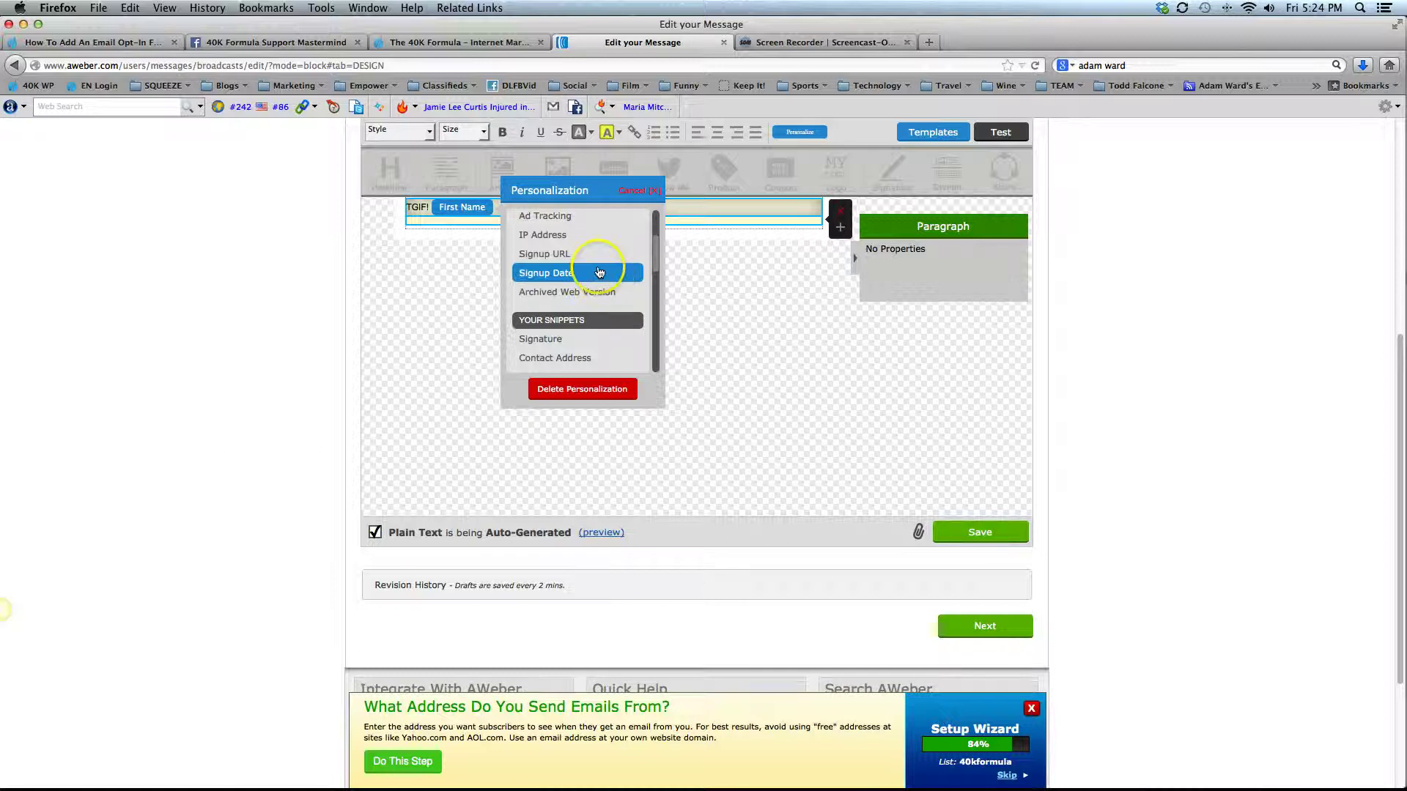
pyautogui.scroll(-3, 601, 279)
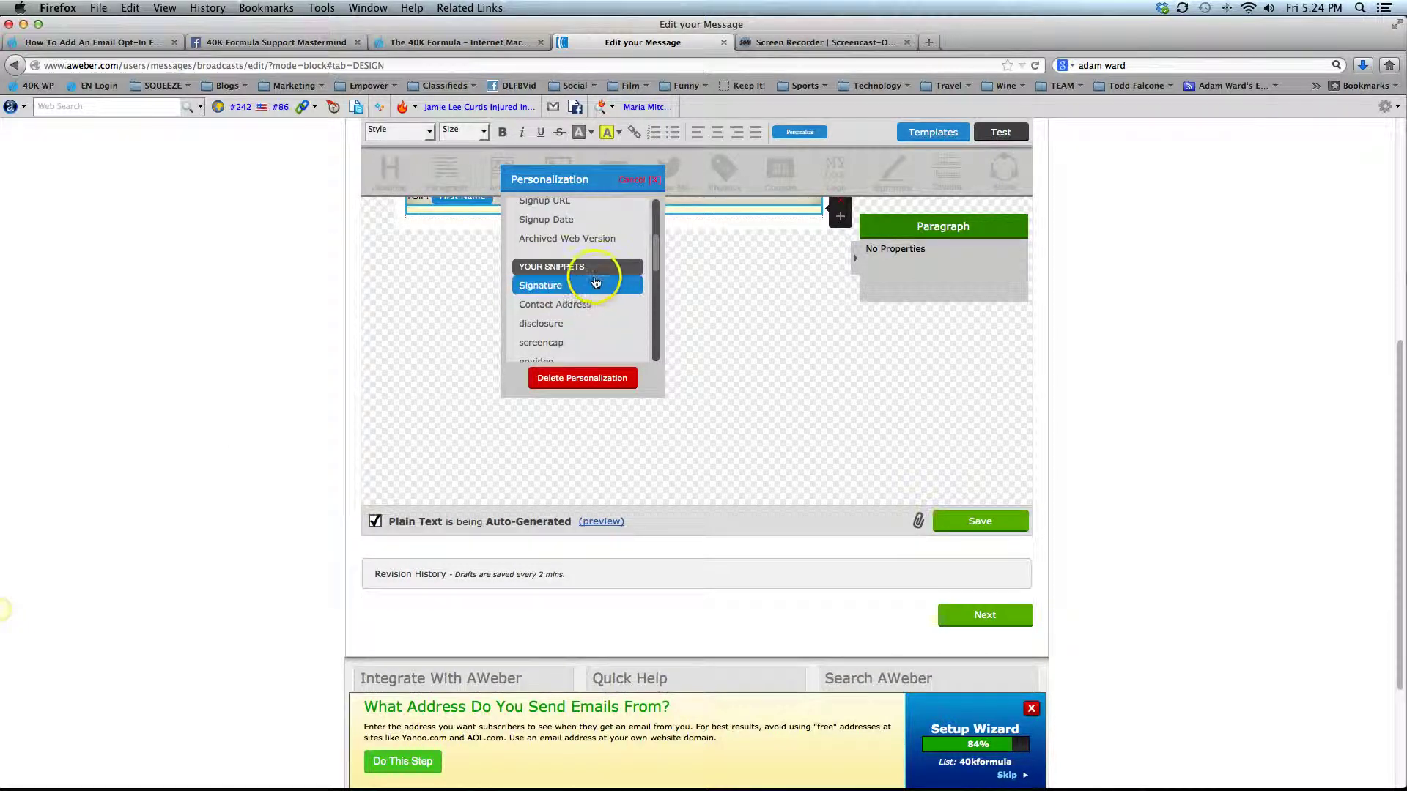
pyautogui.scroll(-4, 599, 284)
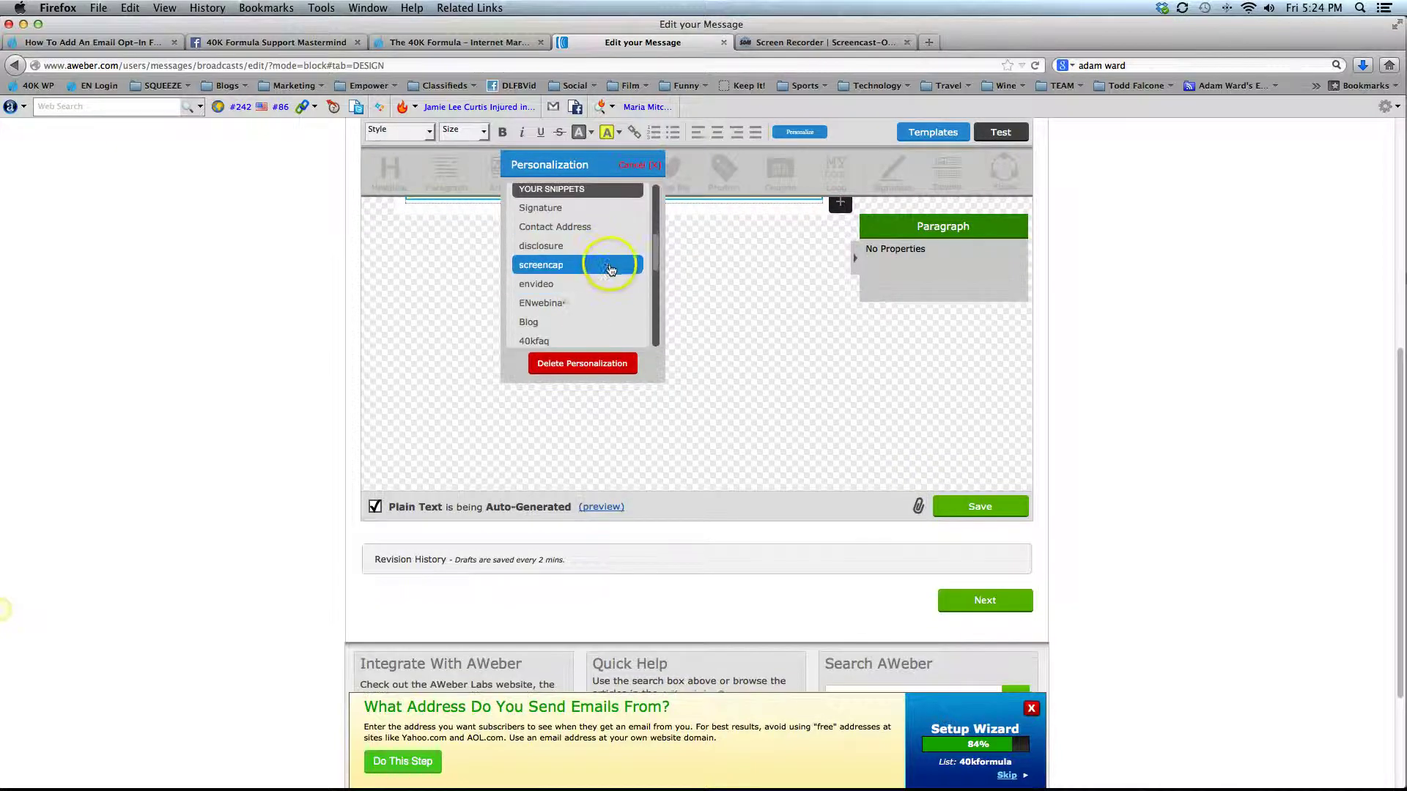
pyautogui.click(586, 272)
pyautogui.scroll(-3, 601, 268)
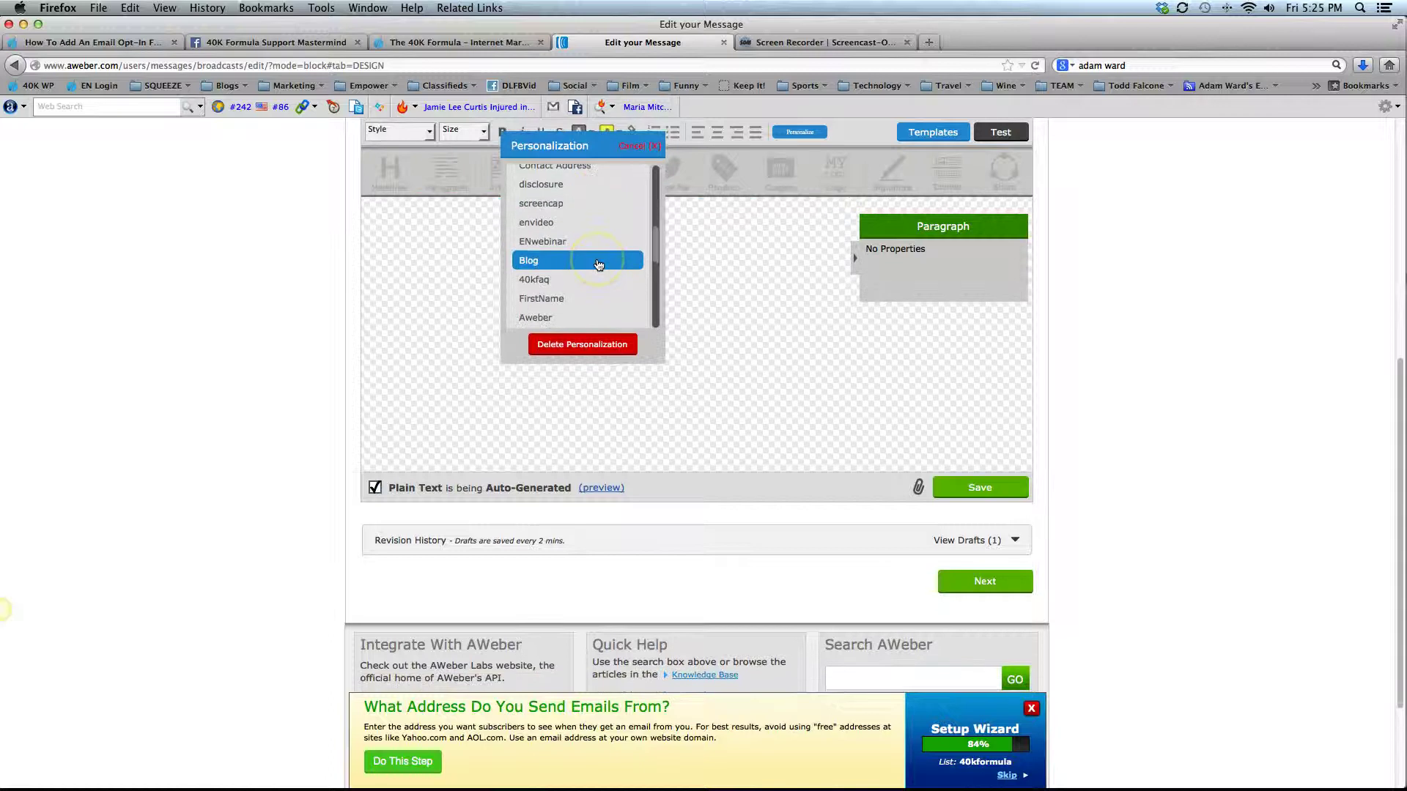
pyautogui.click(544, 299)
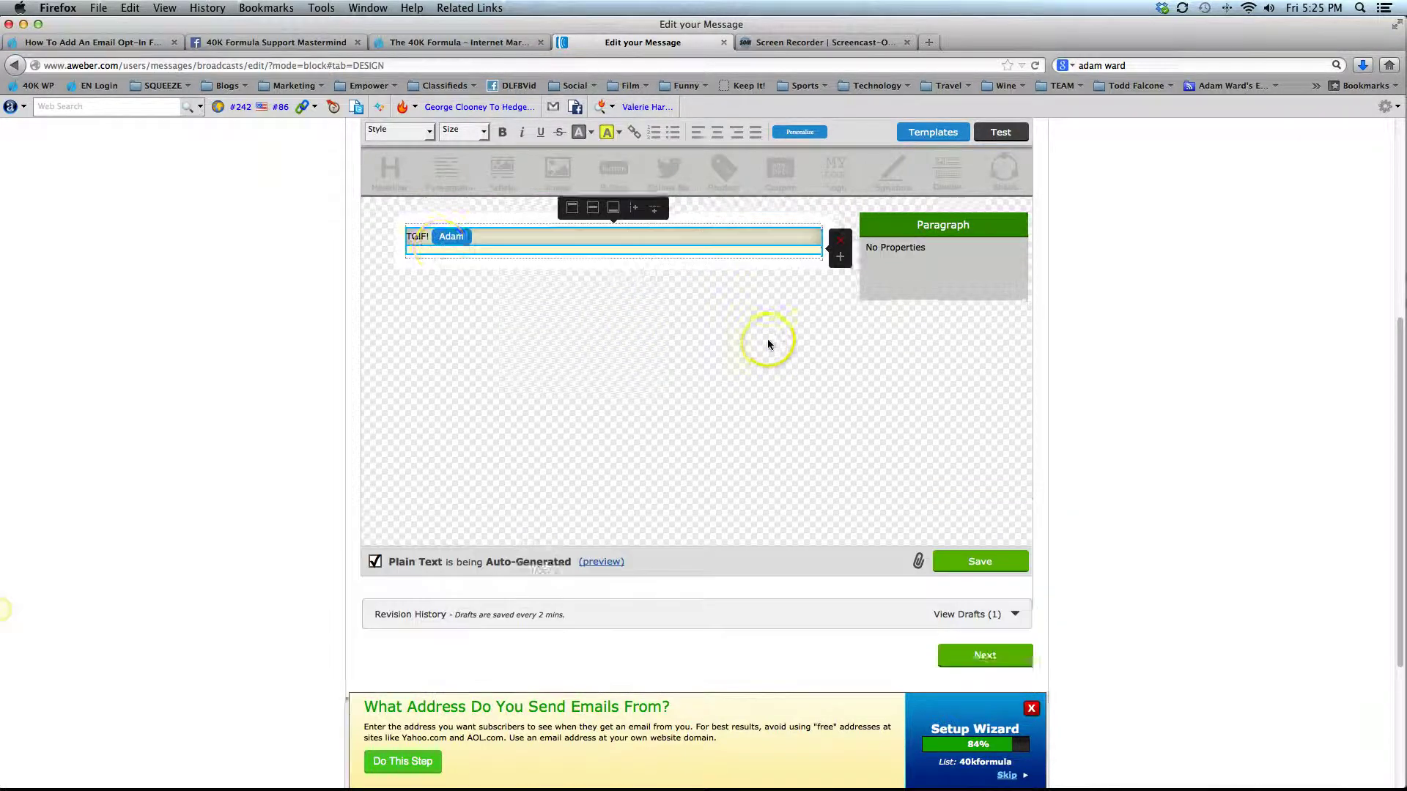
# Complete the greeting with "here," and add the body text about creating an email opt-in form in Wordpress, ending with the blog post's URL.
pyautogui.scroll(2, 767, 344)
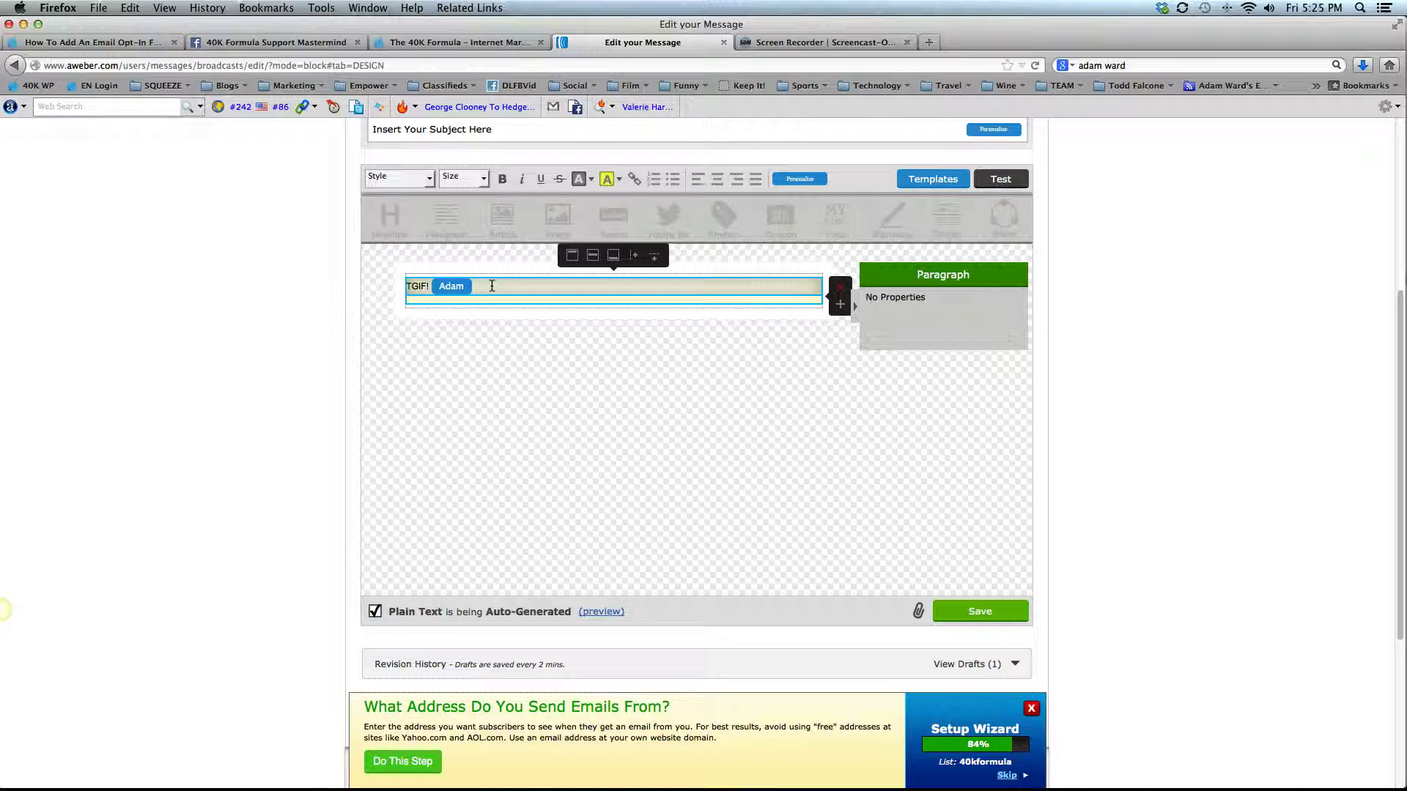
pyautogui.moveTo(491, 286); pyautogui.dragTo(545, 286)
pyautogui.write('here,')
pyautogui.press('Return')
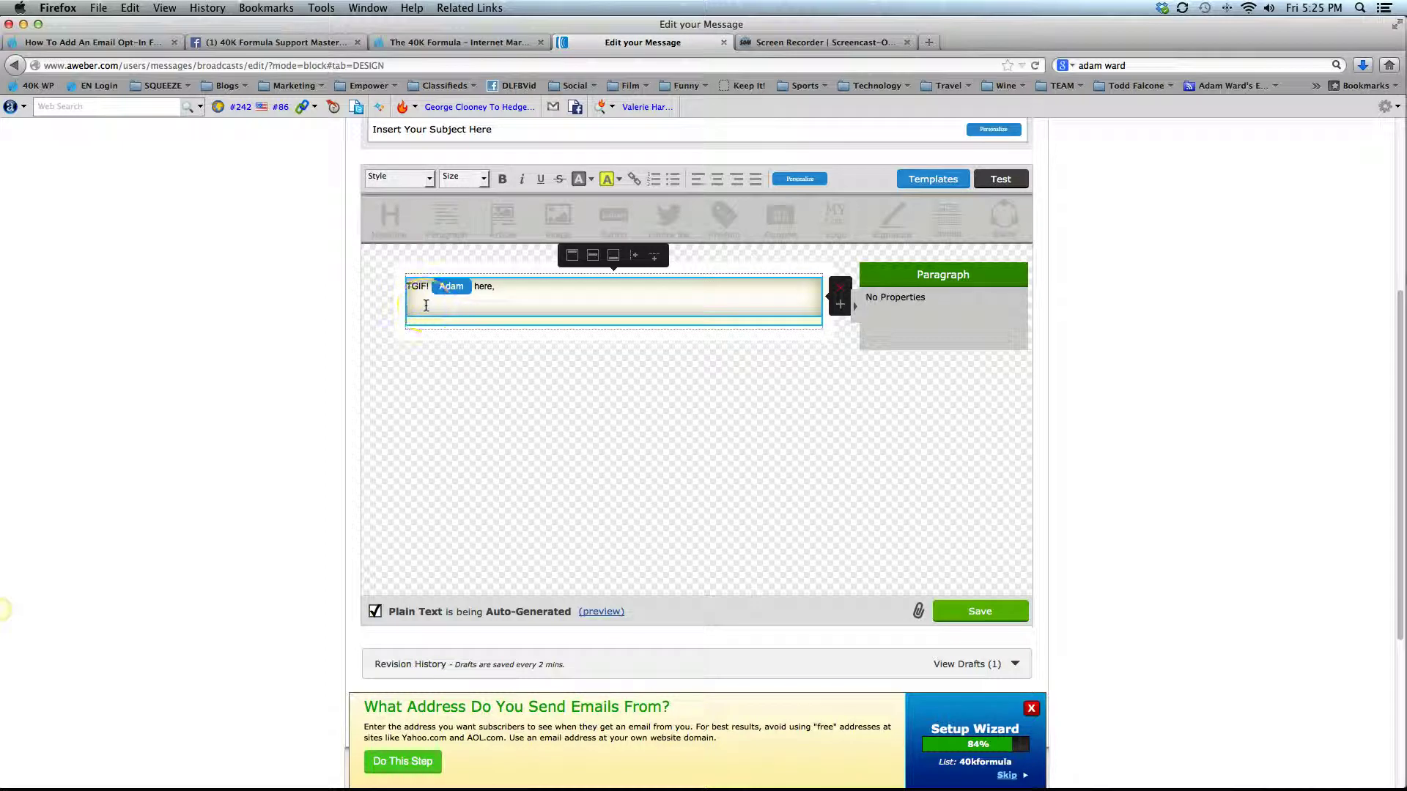
pyautogui.write("I just got back from a wonderful afternoon walk with my dogs and got a question about how to create an email opt-in form in Wordpress.  You know, a simple form that you can place on the sidebar of your blog so that people can subscribe to your email list?  It could even be a form that enrolls the subscriber into your weekly newsletter.  Well, I shot this short video that takes you step by step in the process. As you'll see, it's super easy.  This link is to the blog that I wrote about it:  http://www.empowernetwork.com/adamward/how-to-add-an-email-opt-in-form-in-wordpress/")
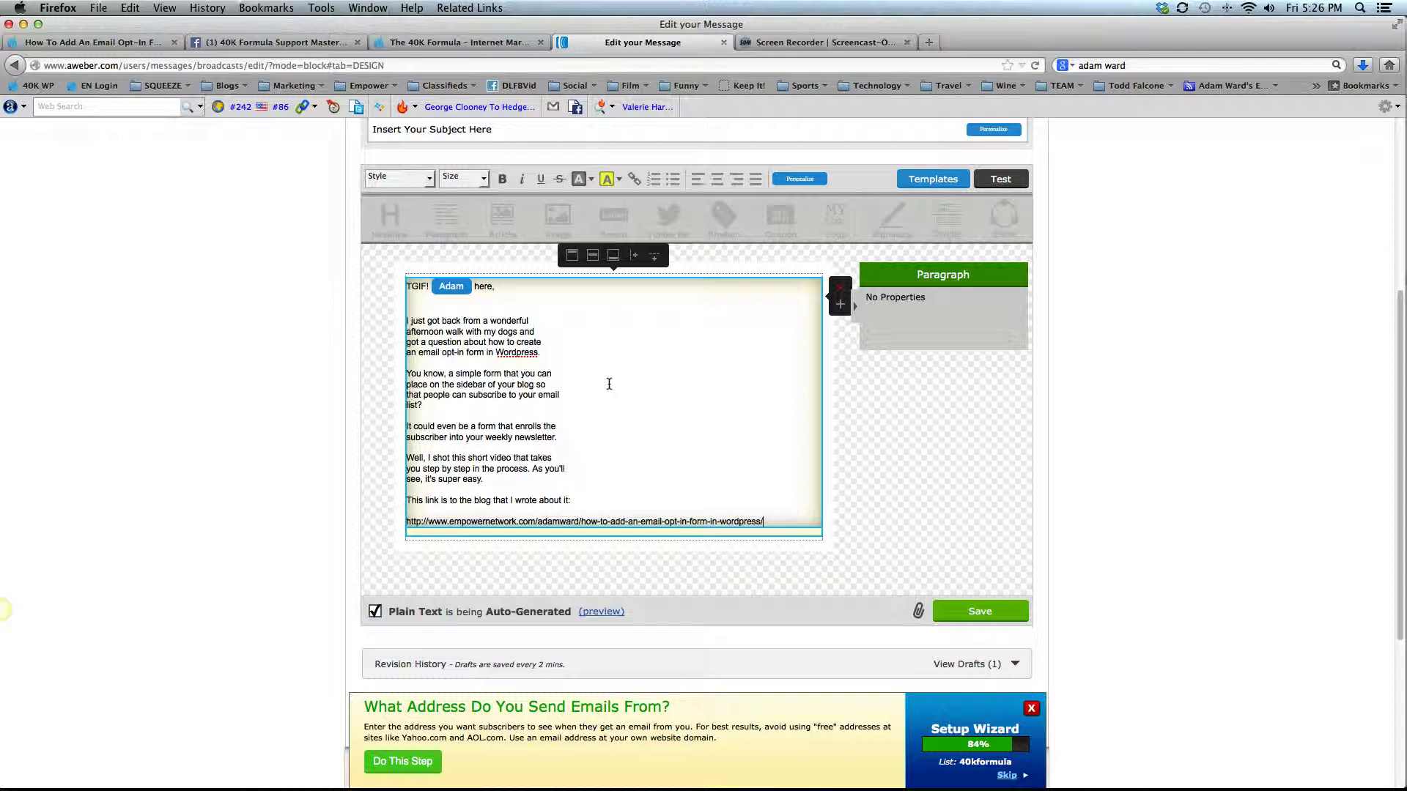
pyautogui.click(587, 324)
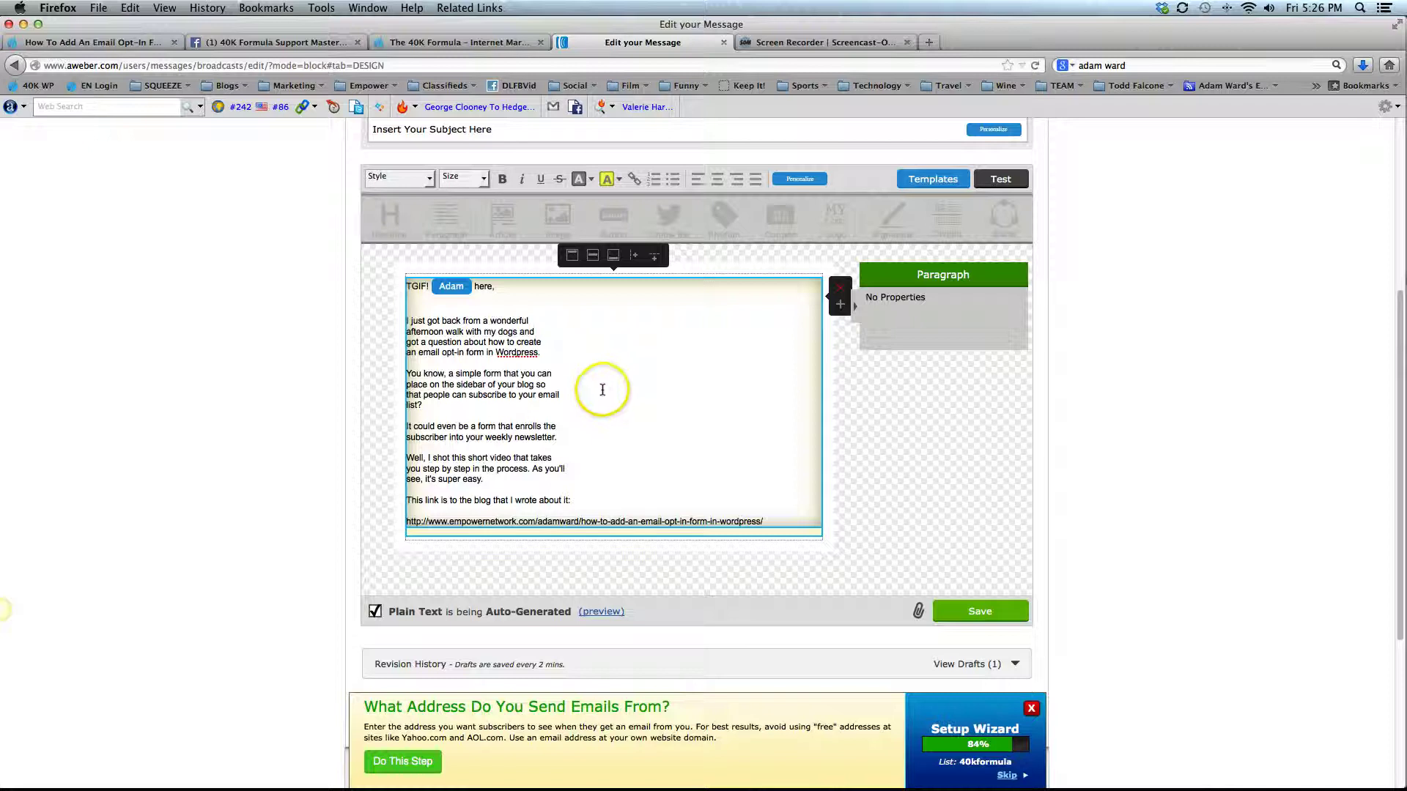
# Turn the blog post URL at the end of the message into a hyperlink pointing to that same address.
pyautogui.scroll(-1, 607, 394)
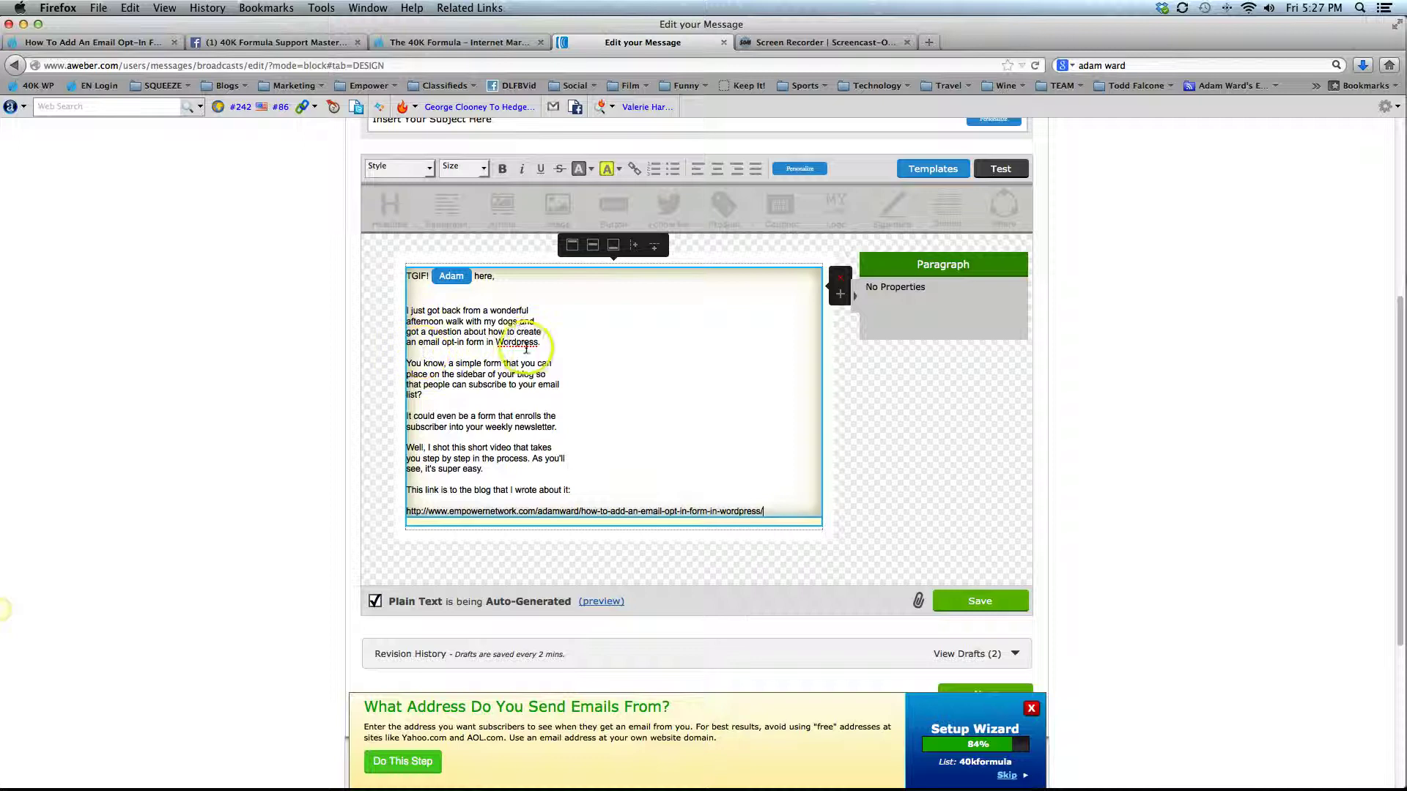
pyautogui.scroll(-1, 556, 354)
pyautogui.scroll(-1, 557, 354)
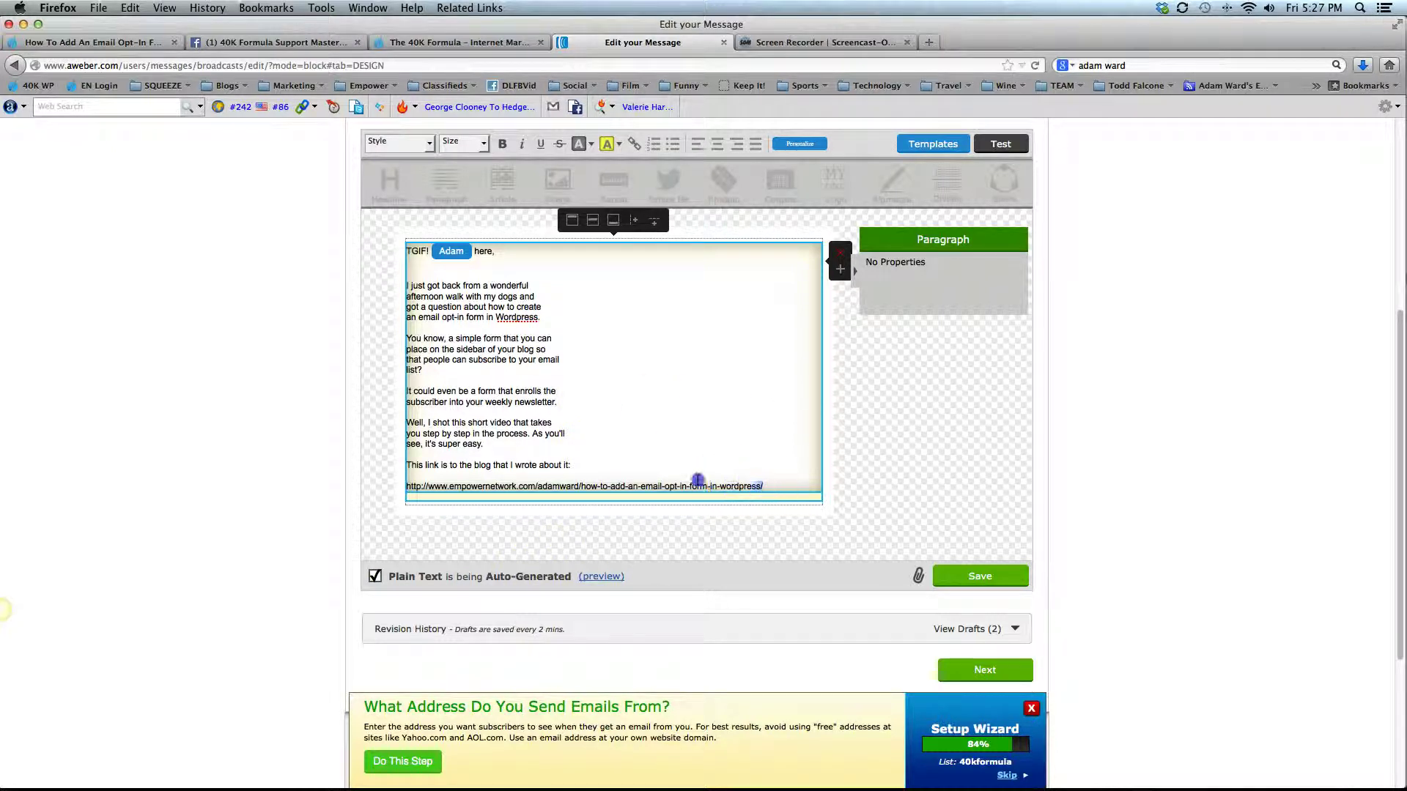
pyautogui.moveTo(697, 481); pyautogui.dragTo(436, 481)
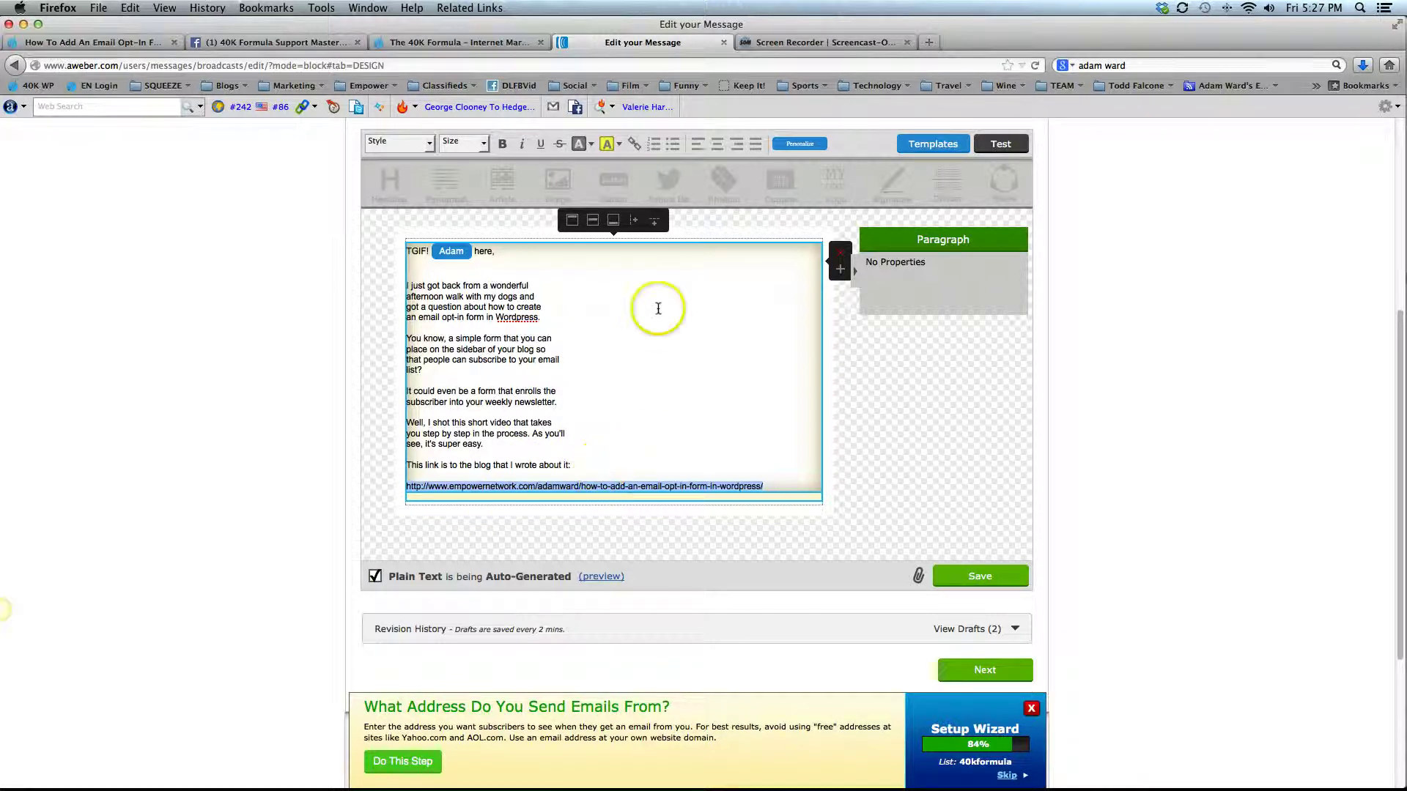
pyautogui.click(634, 145)
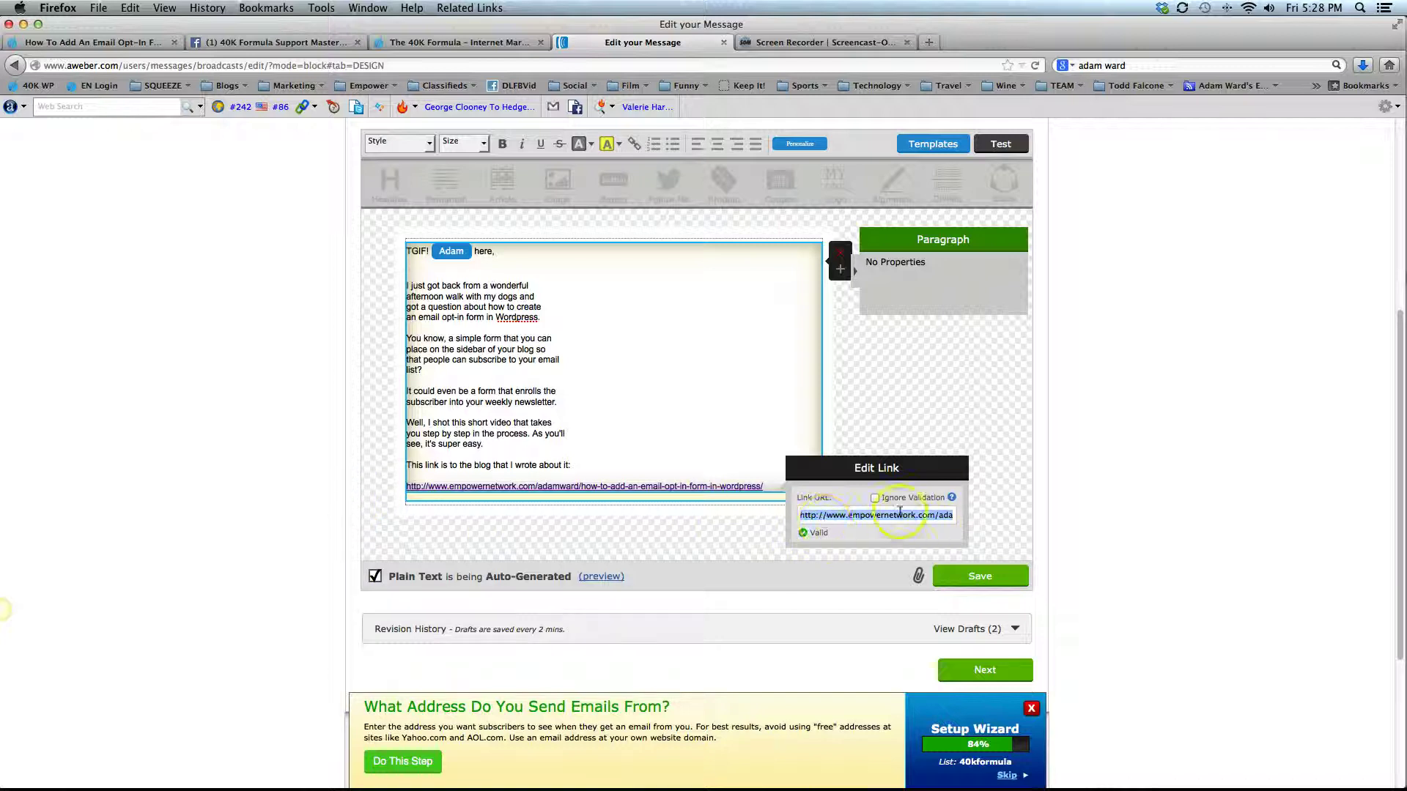
pyautogui.click(707, 413)
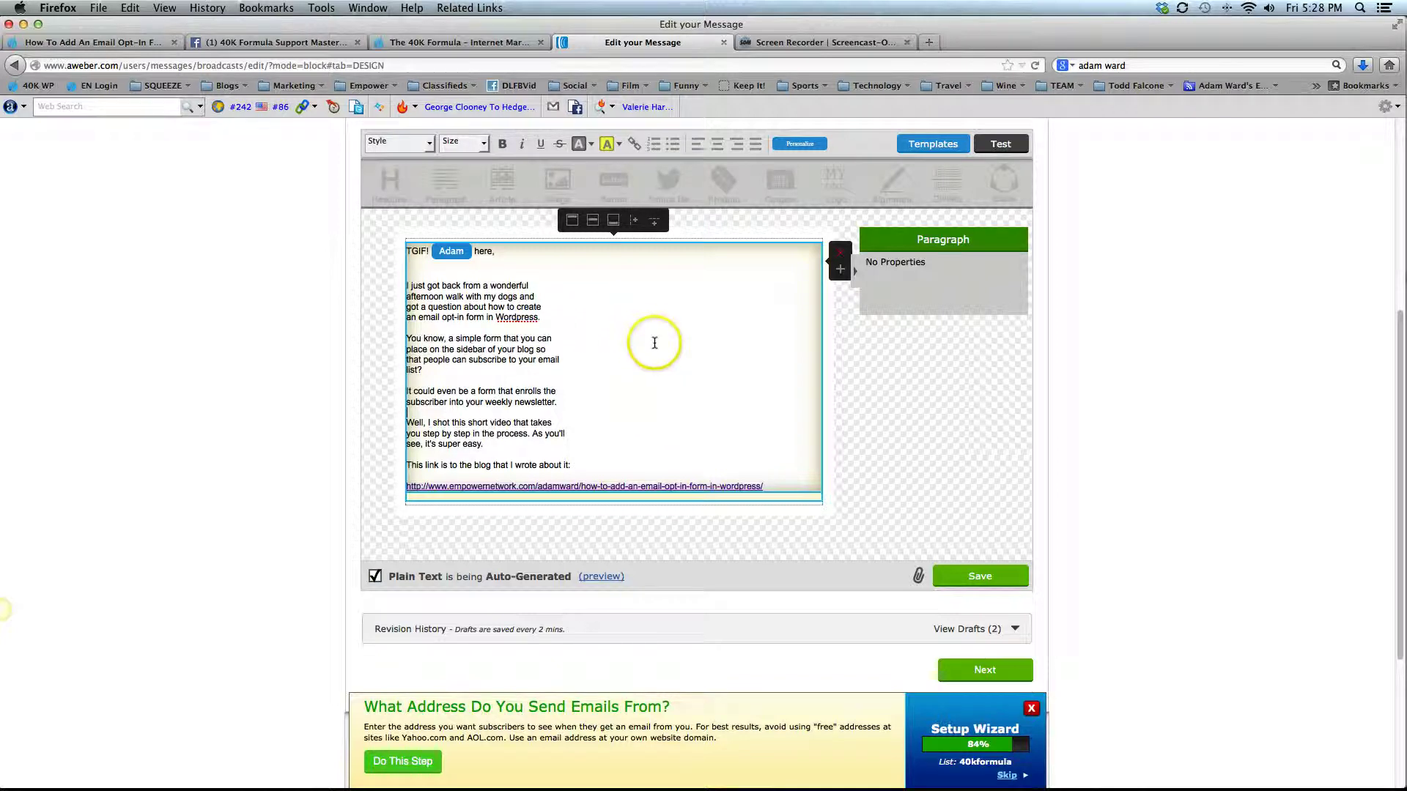
pyautogui.click(626, 335)
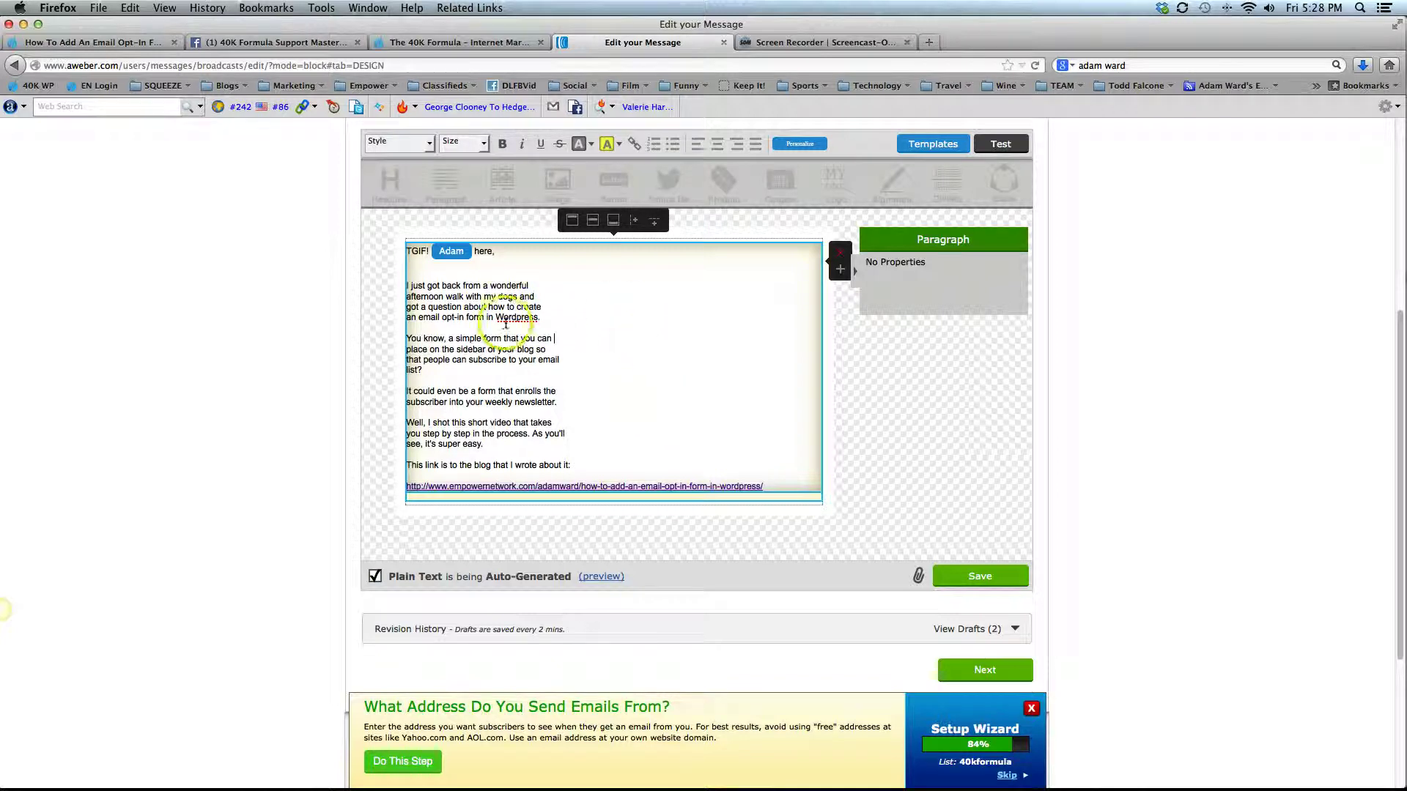
# Set the font size of the entire message text to 16px.
pyautogui.press('super+a')
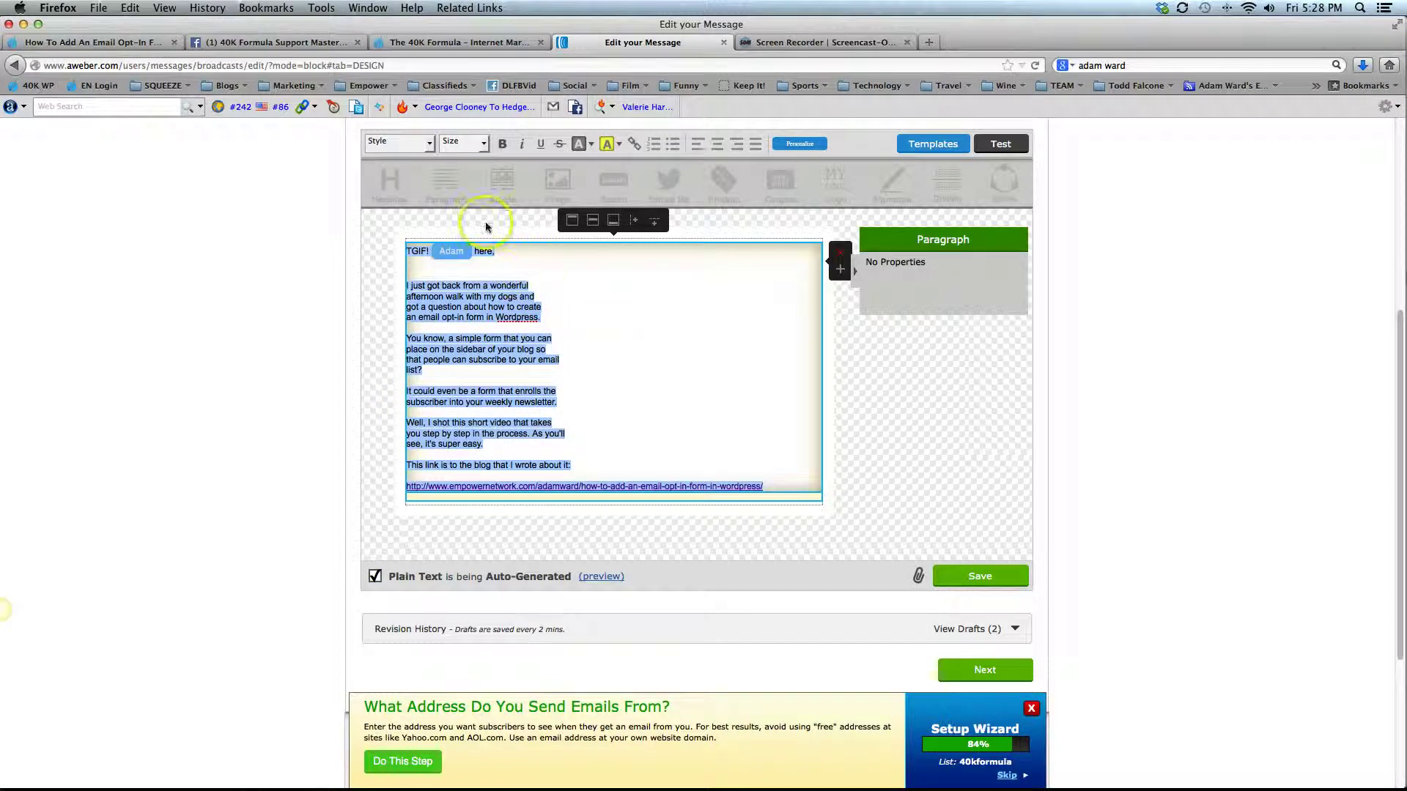
pyautogui.click(484, 145)
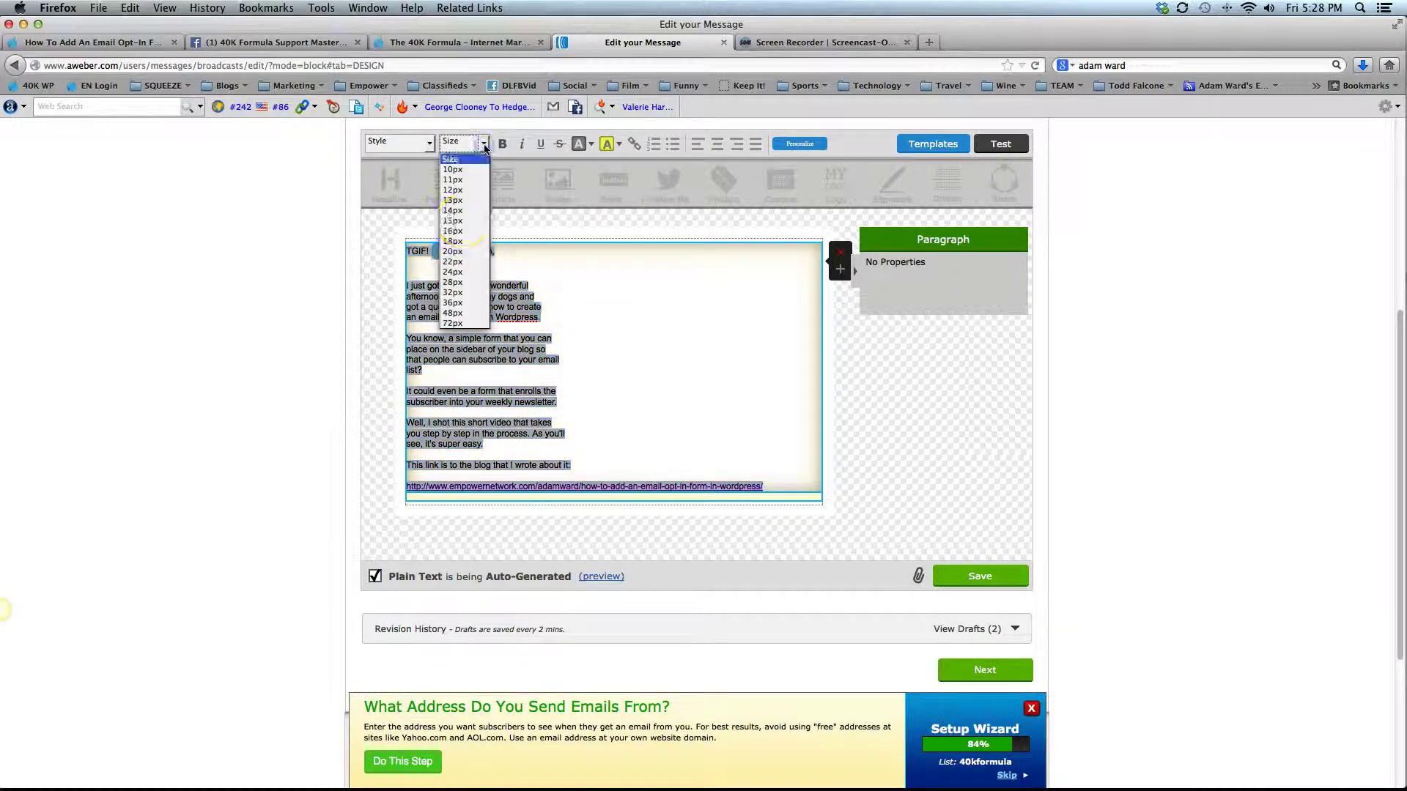
pyautogui.click(461, 232)
pyautogui.click(712, 359)
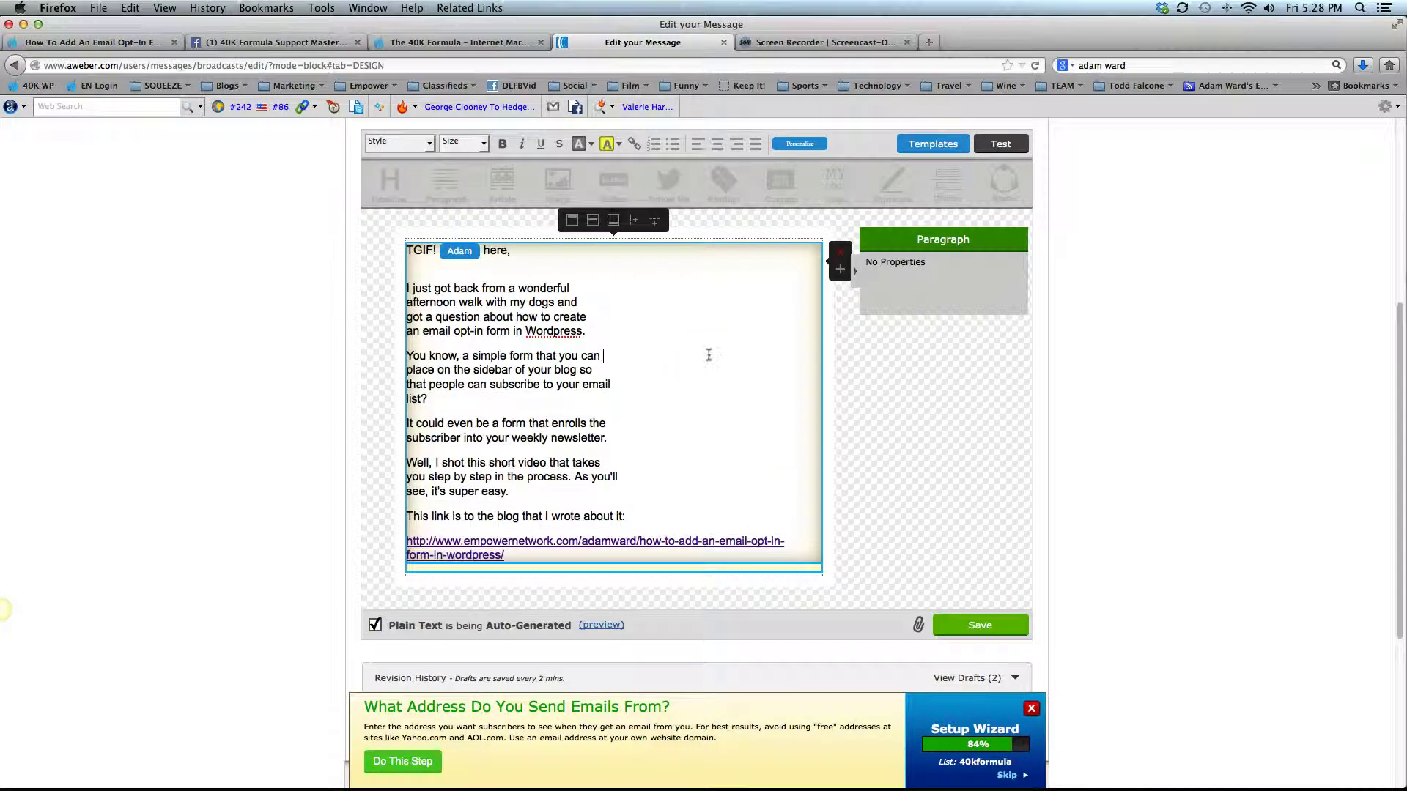
pyautogui.scroll(-1, 702, 349)
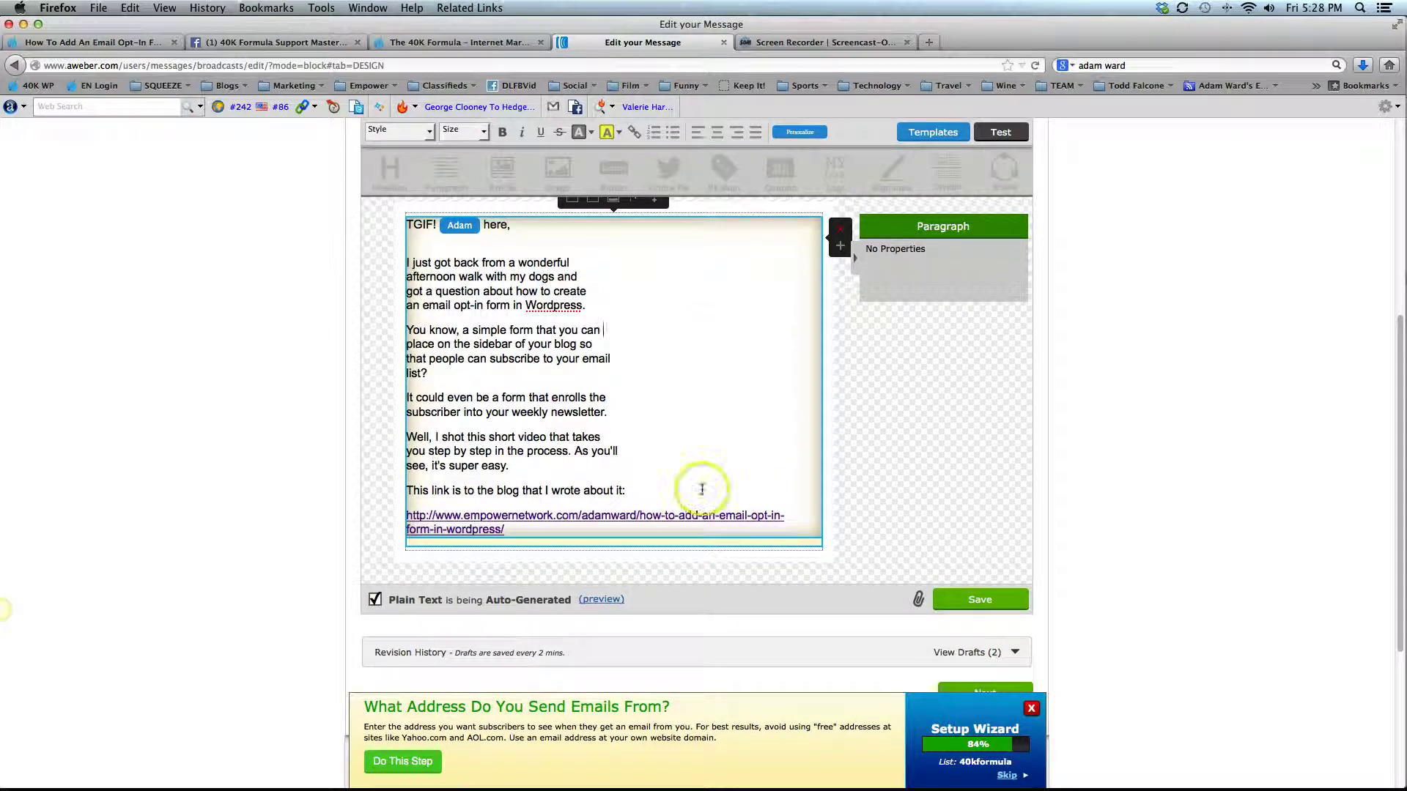
pyautogui.scroll(1, 763, 451)
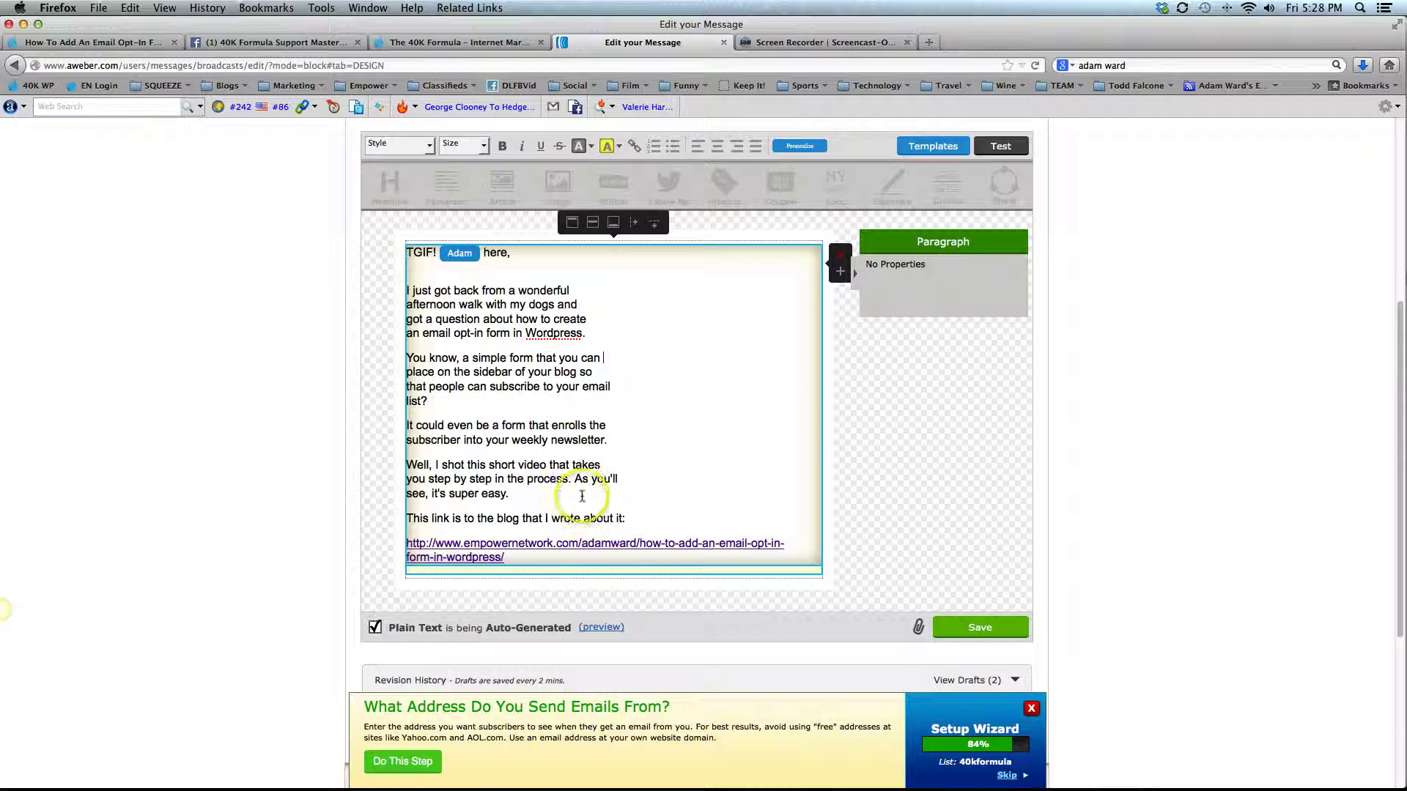
pyautogui.click(896, 408)
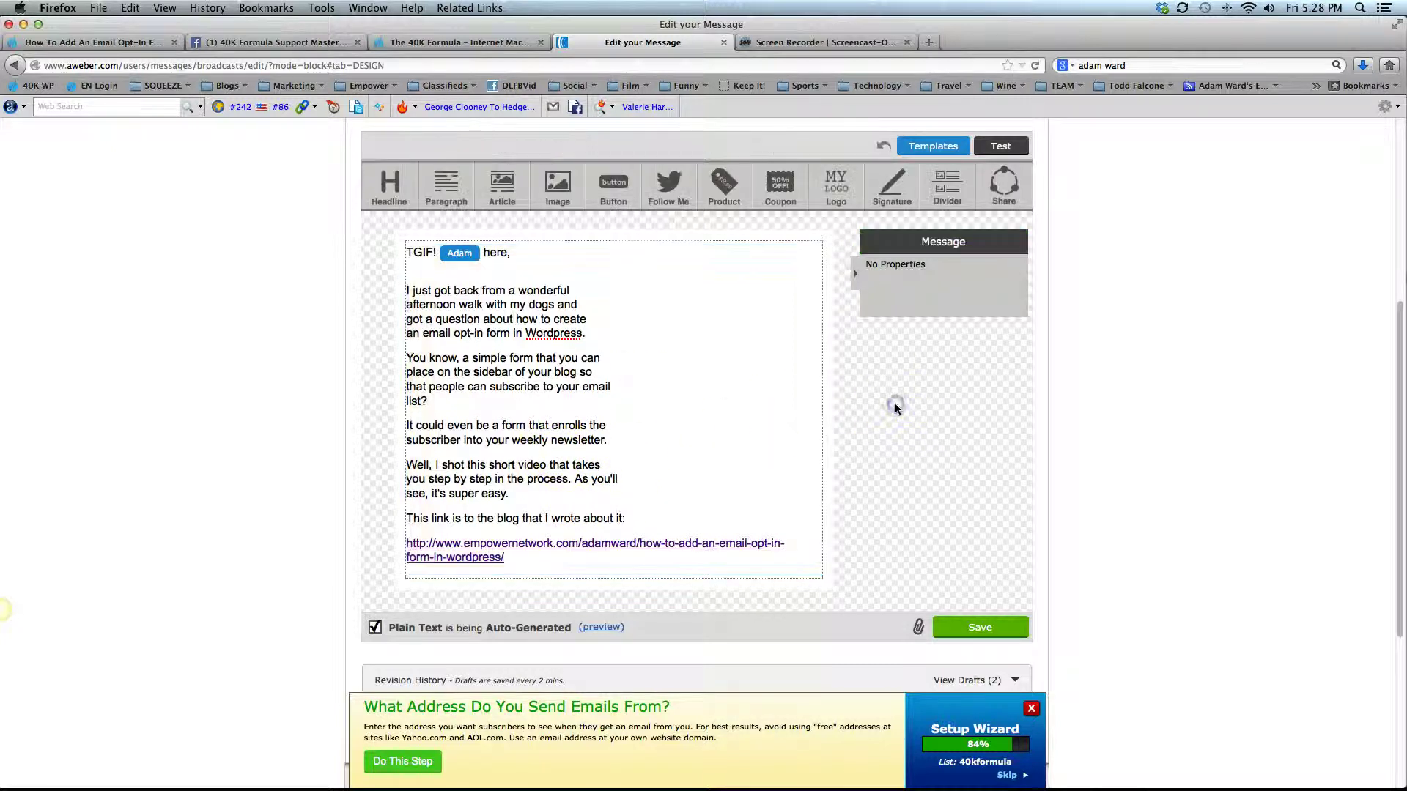
pyautogui.click(900, 439)
pyautogui.scroll(-1, 898, 438)
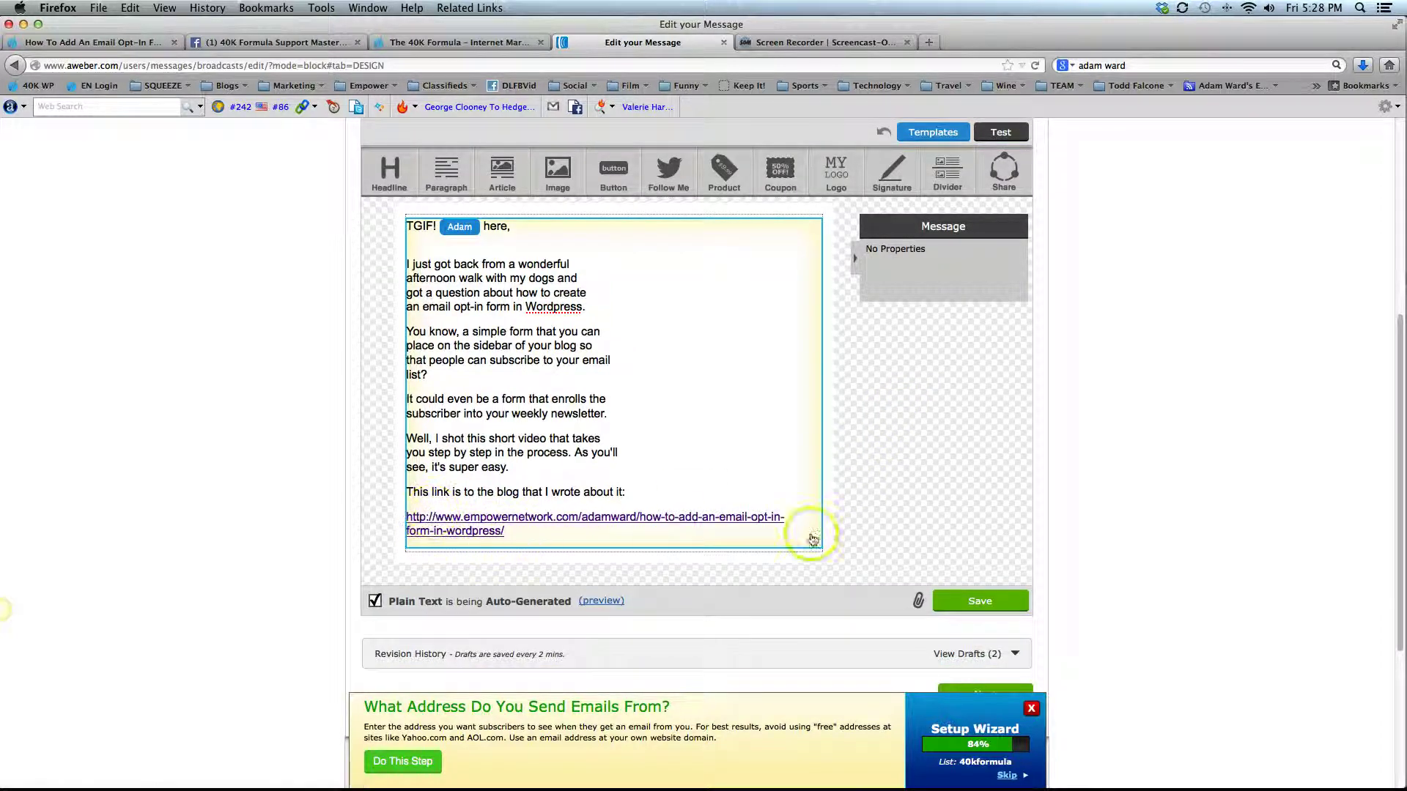
# Add the closing line "Enjoy!" below the blog link, followed by a new empty line.
pyautogui.click(743, 400)
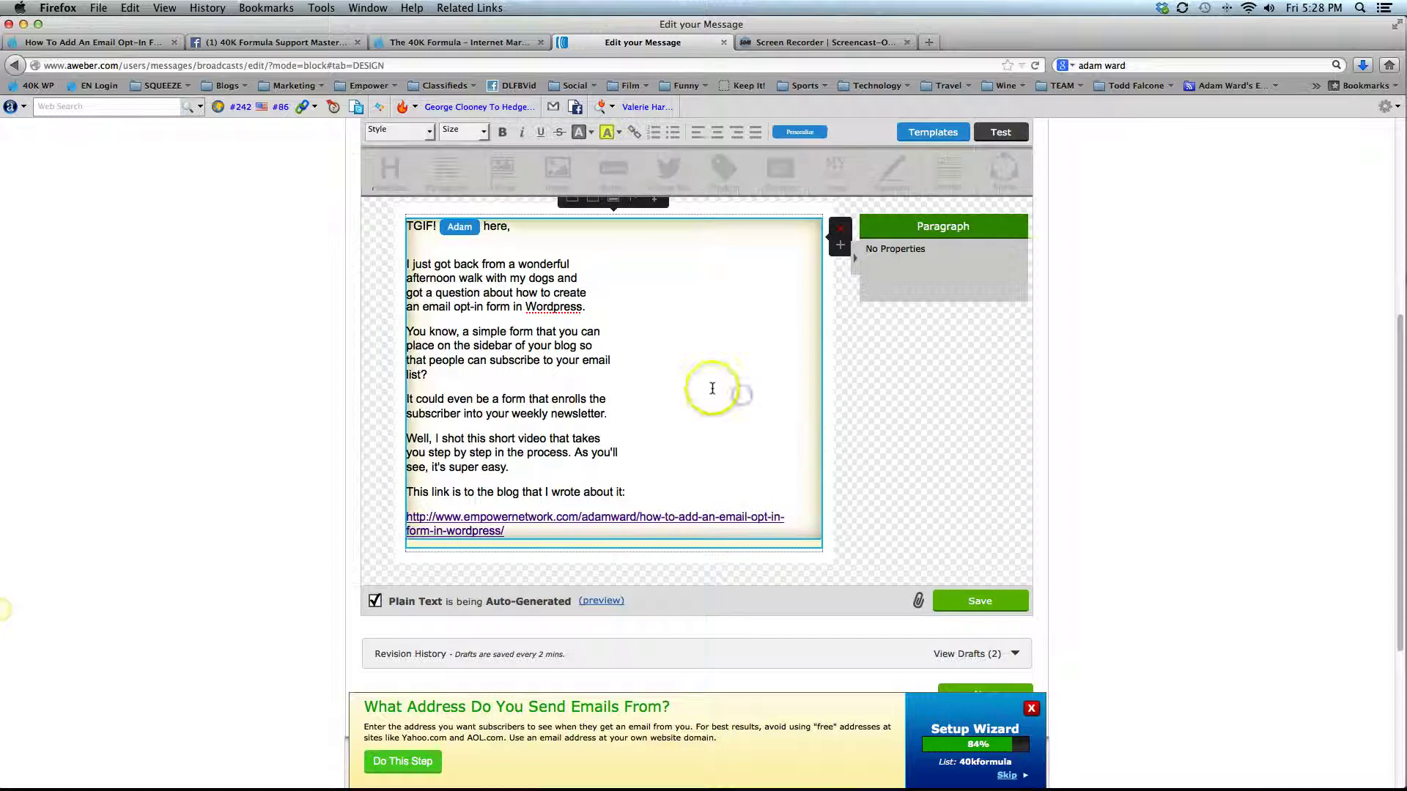
pyautogui.click(519, 531)
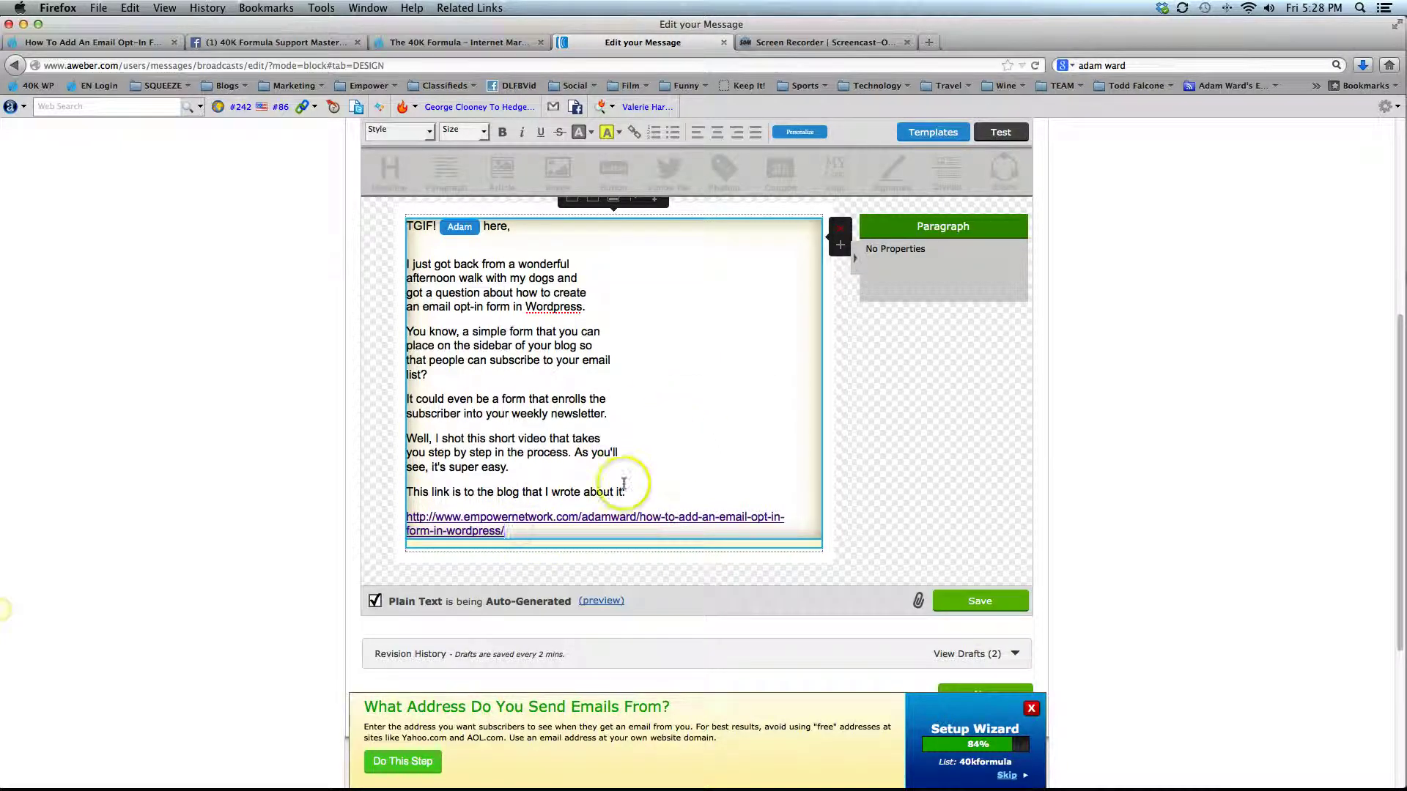
pyautogui.press('Return')
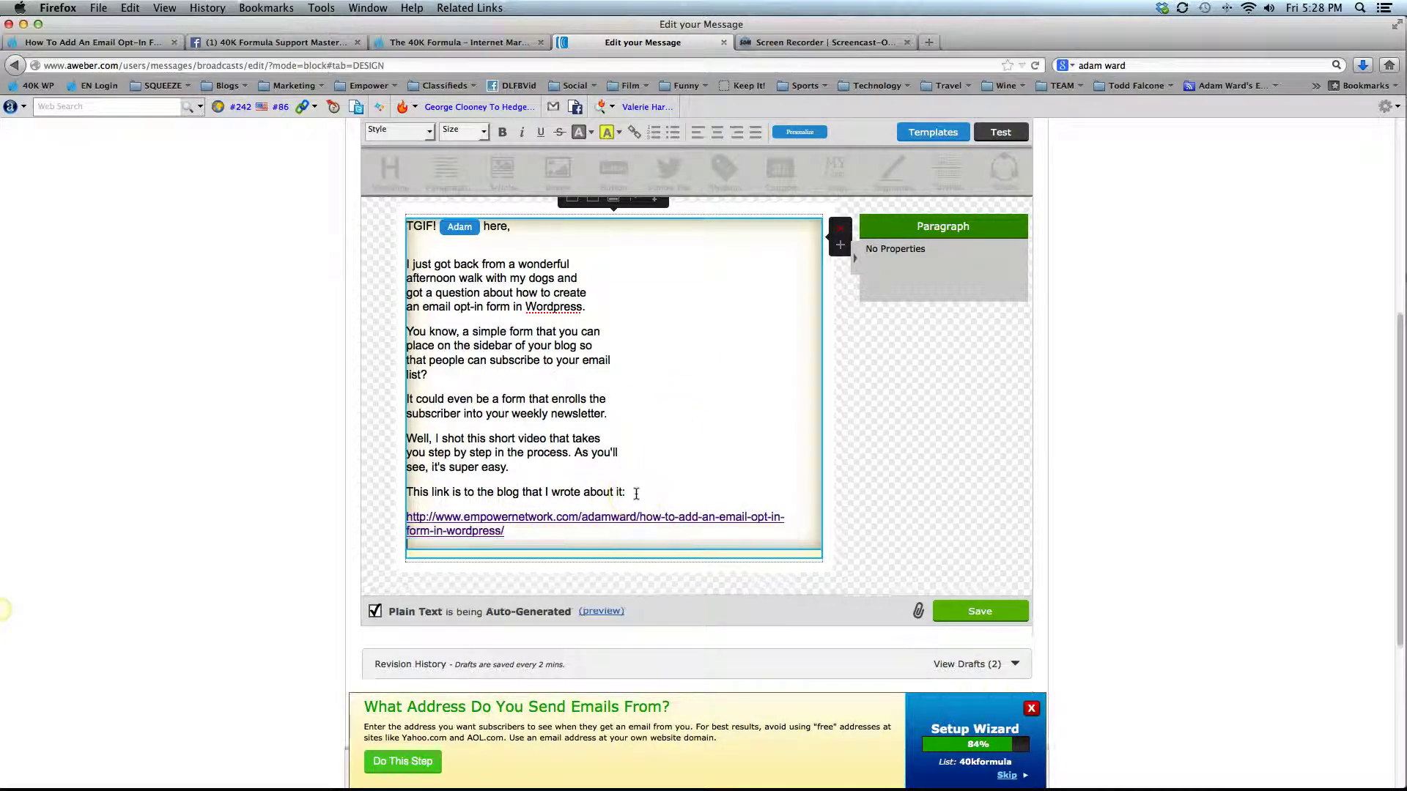
pyautogui.click(535, 489)
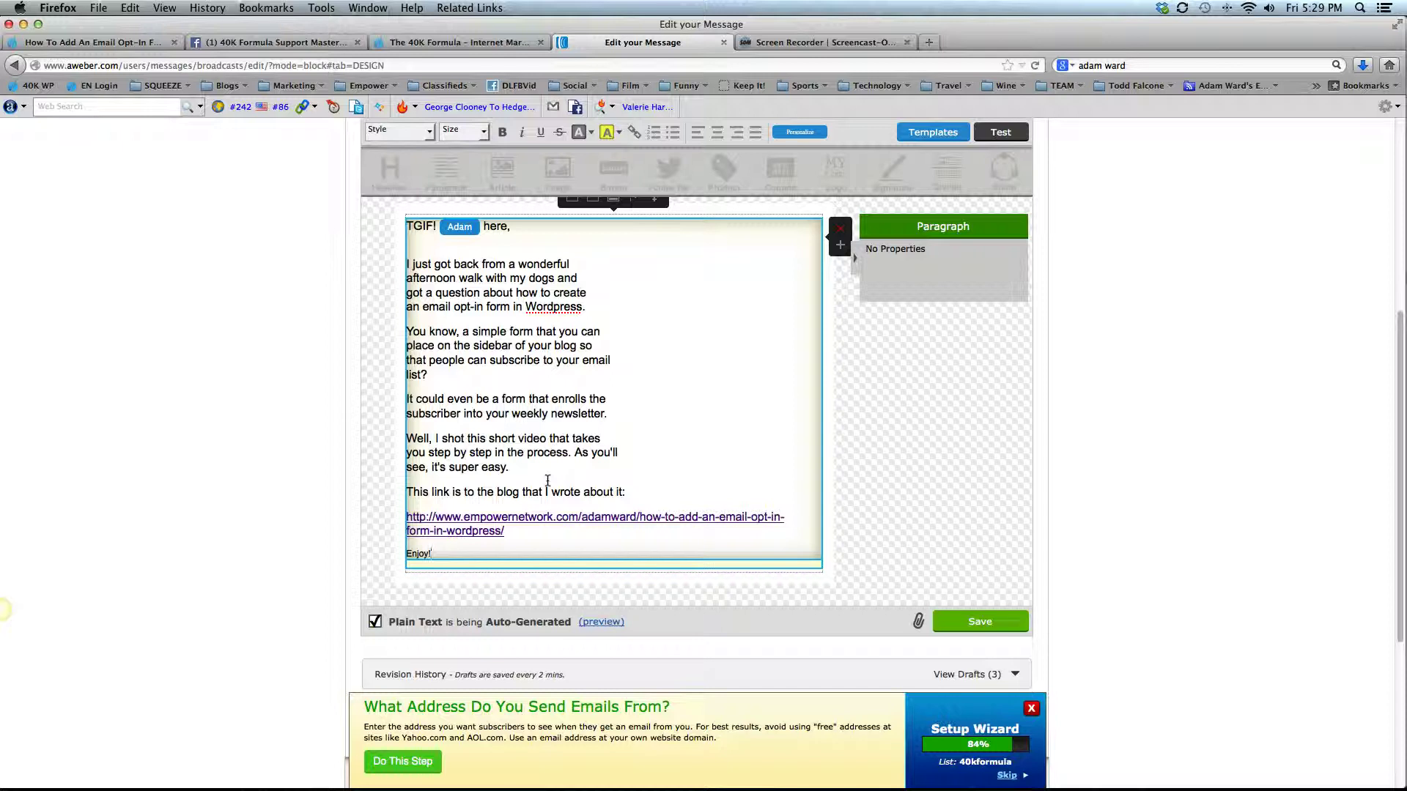
pyautogui.press('Return')
# Insert a personalization field below "Enjoy!" and set it to the Signature snippet.
pyautogui.click(497, 289)
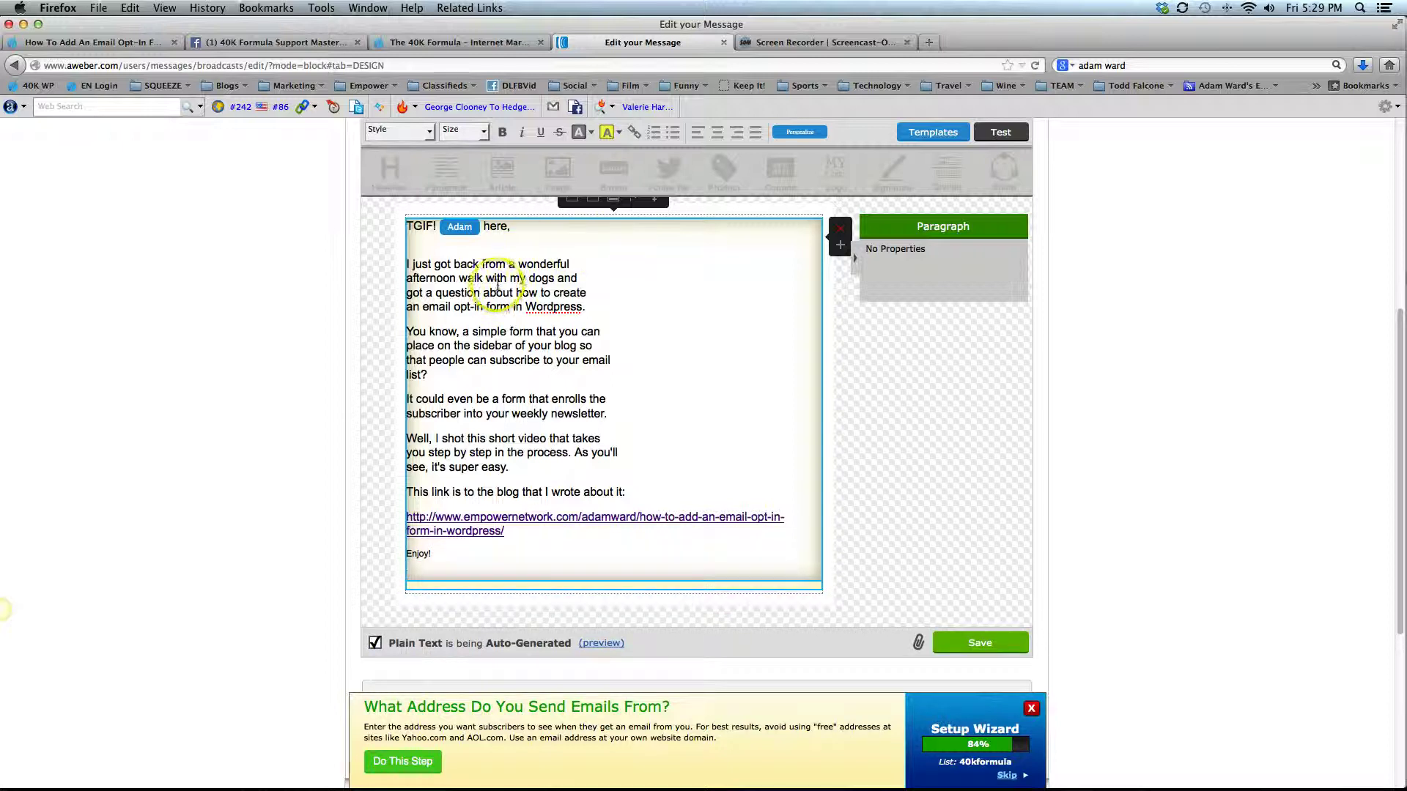
pyautogui.click(799, 133)
pyautogui.click(533, 612)
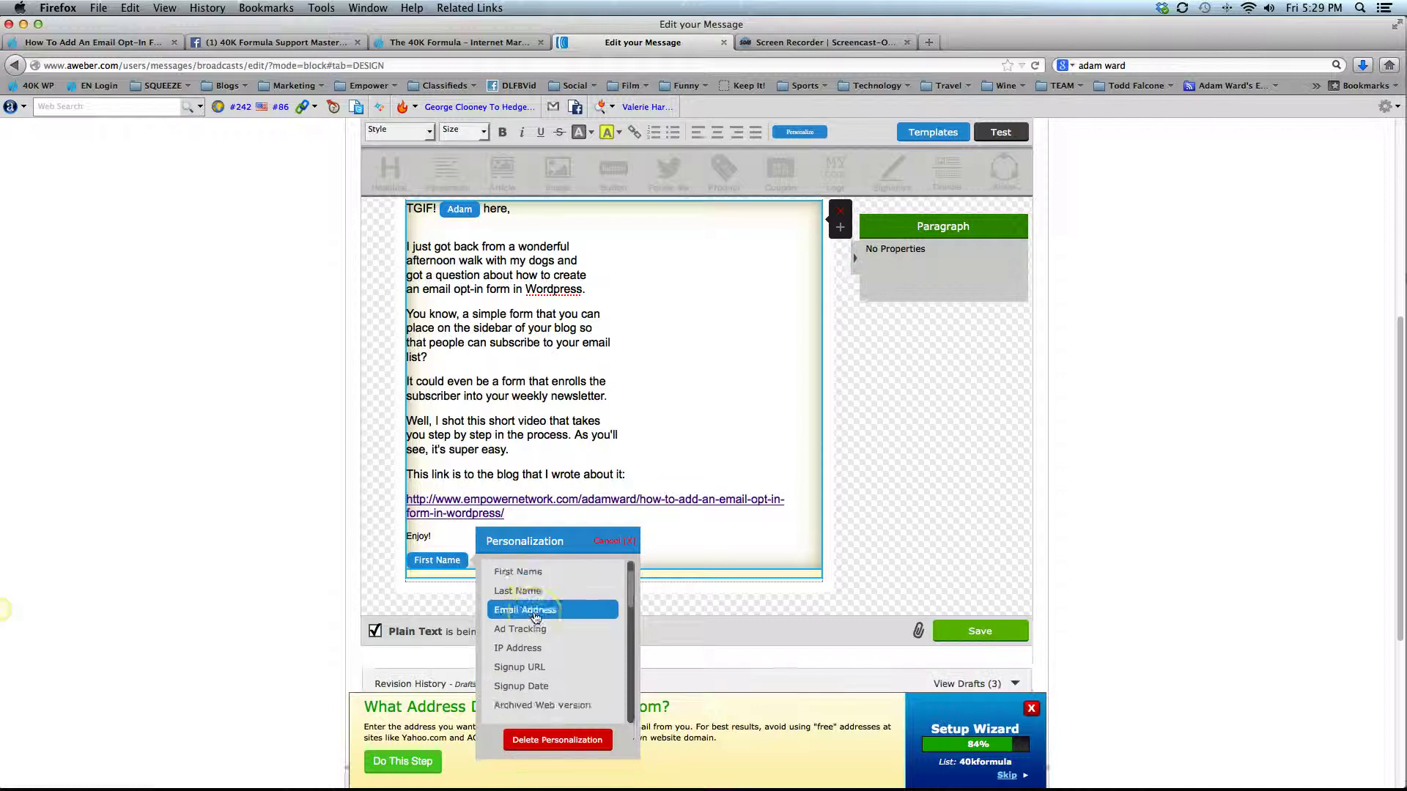
pyautogui.scroll(-5, 535, 617)
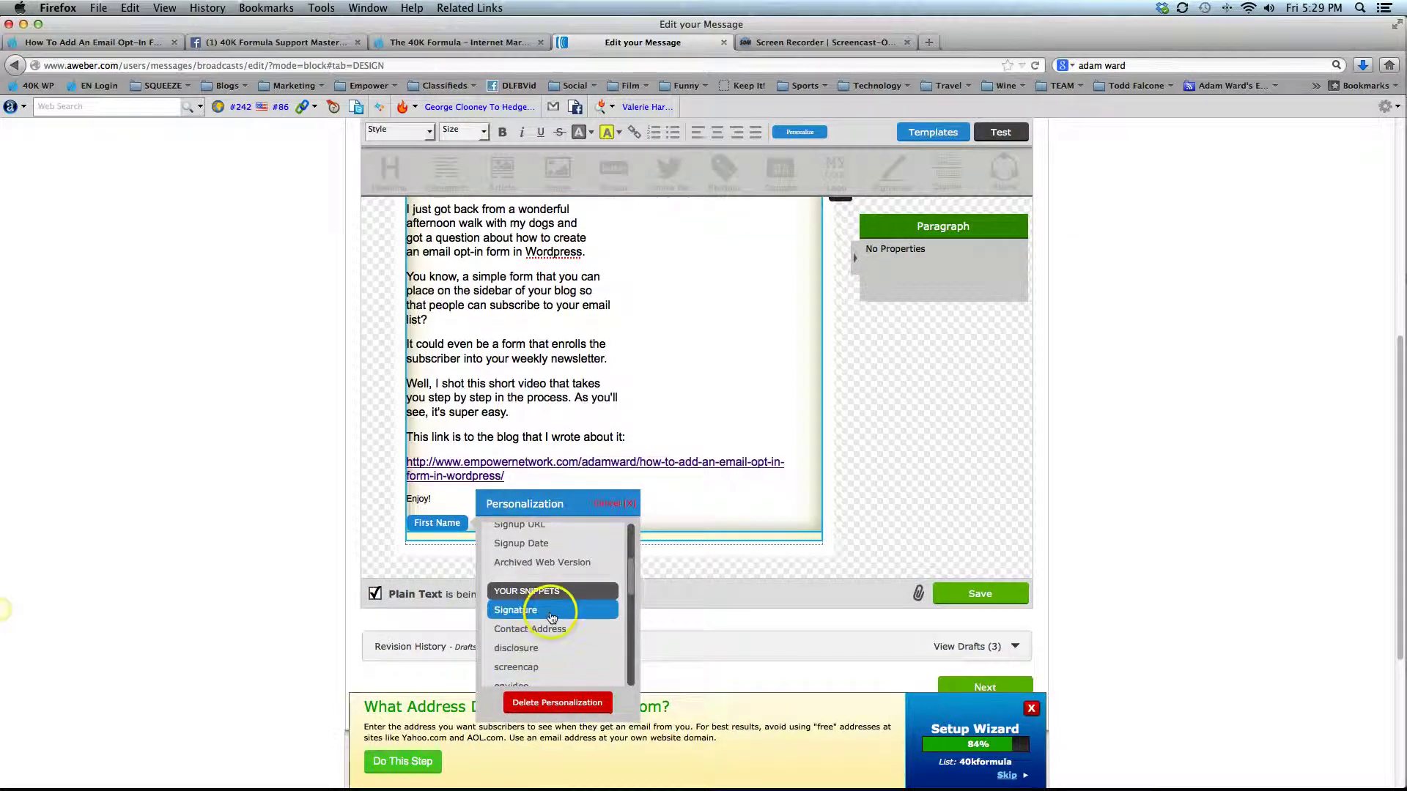
pyautogui.click(552, 617)
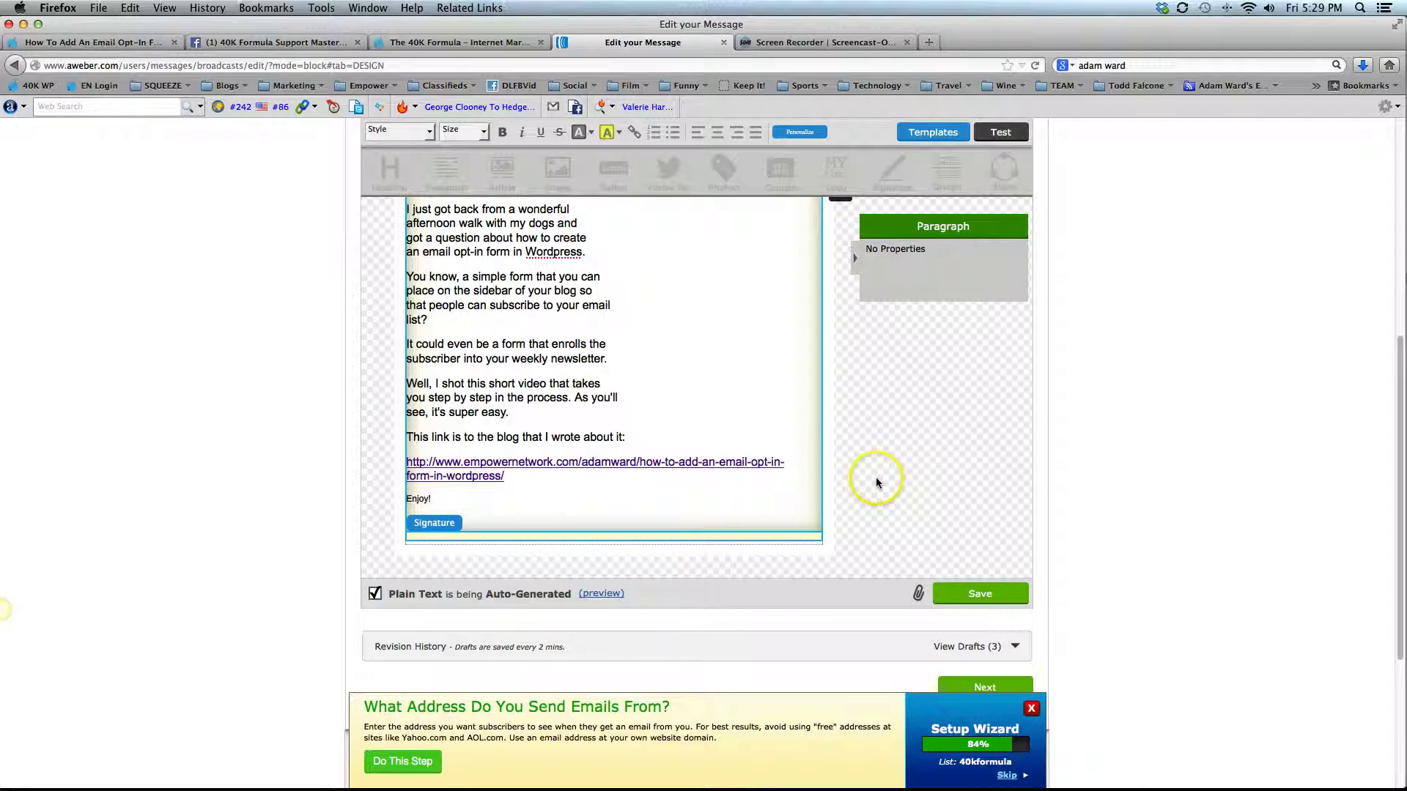
# Delete the Signature field and the "Enjoy!" line so that the message ends with the blog link.
pyautogui.click(515, 521)
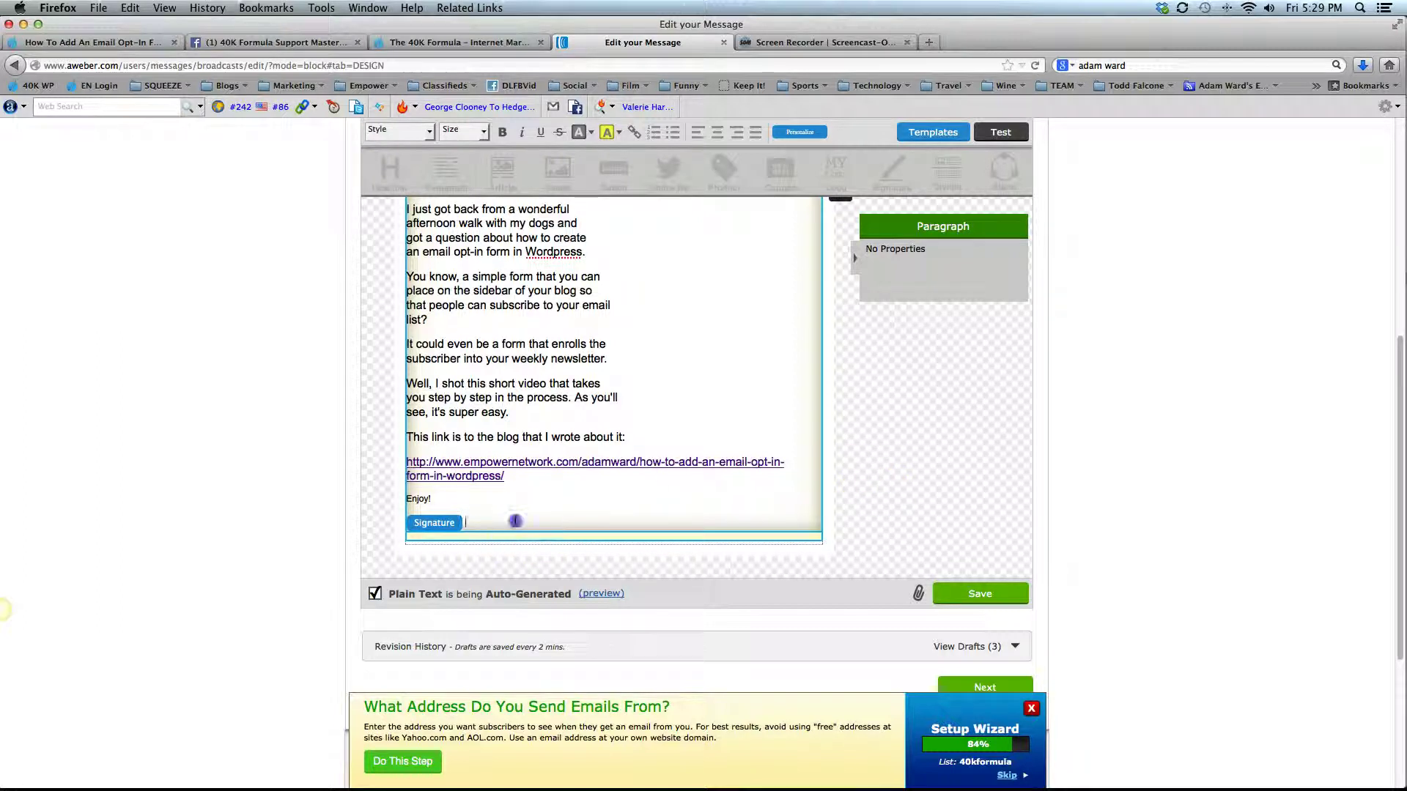
pyautogui.press('BackSpace')
pyautogui.press('BackSpace')
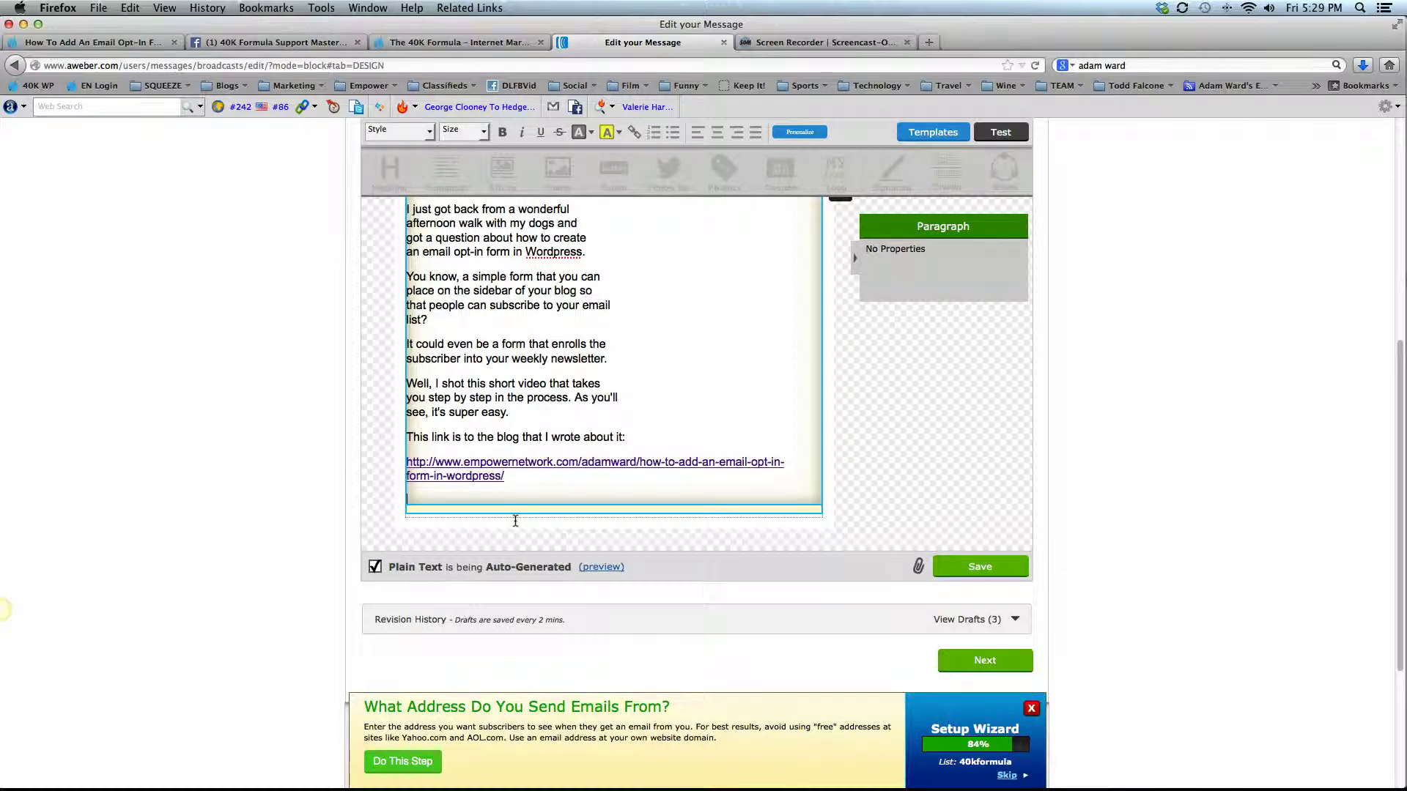
pyautogui.press('BackSpace')
pyautogui.click(912, 423)
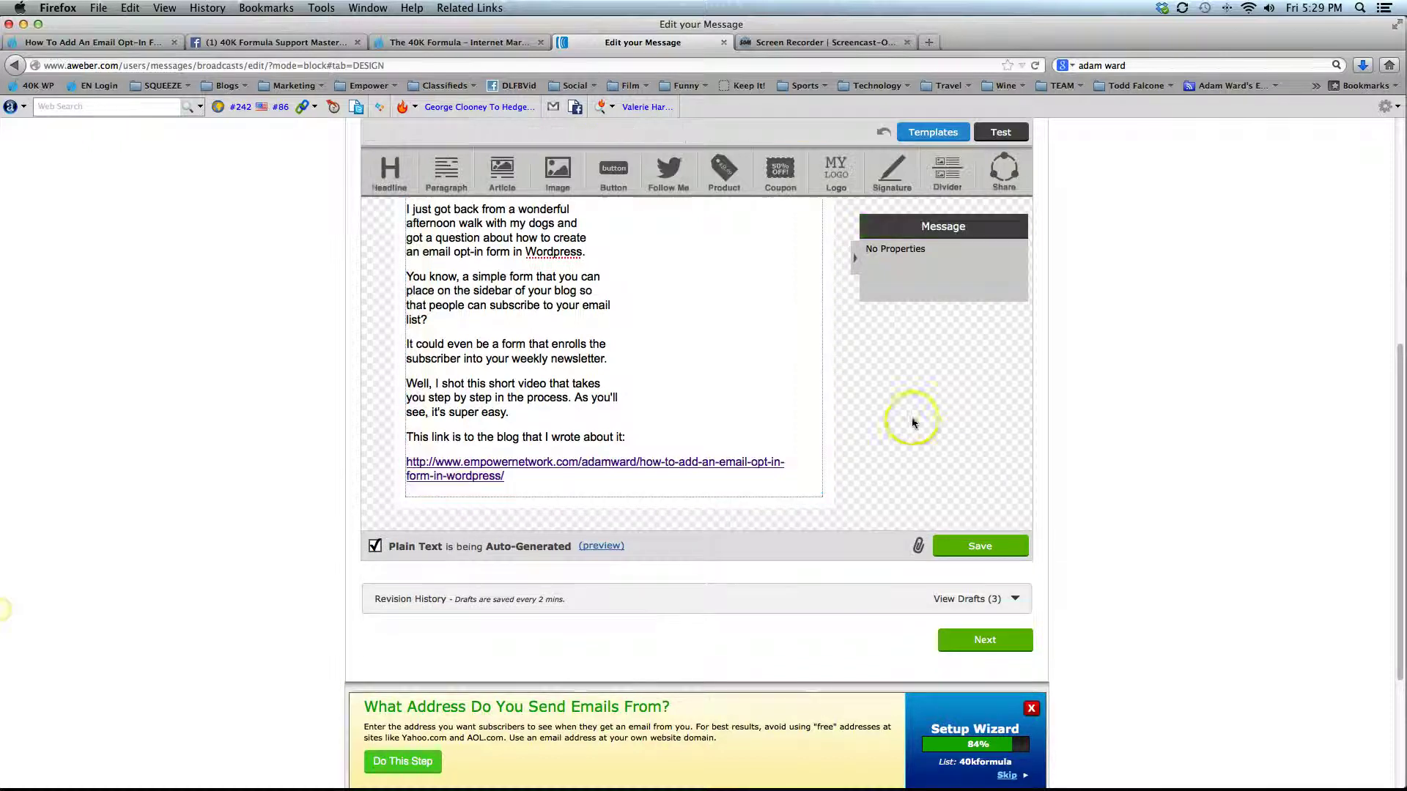
# Add an image block below the message paragraph and clear its placeholder image URL.
pyautogui.scroll(1, 863, 411)
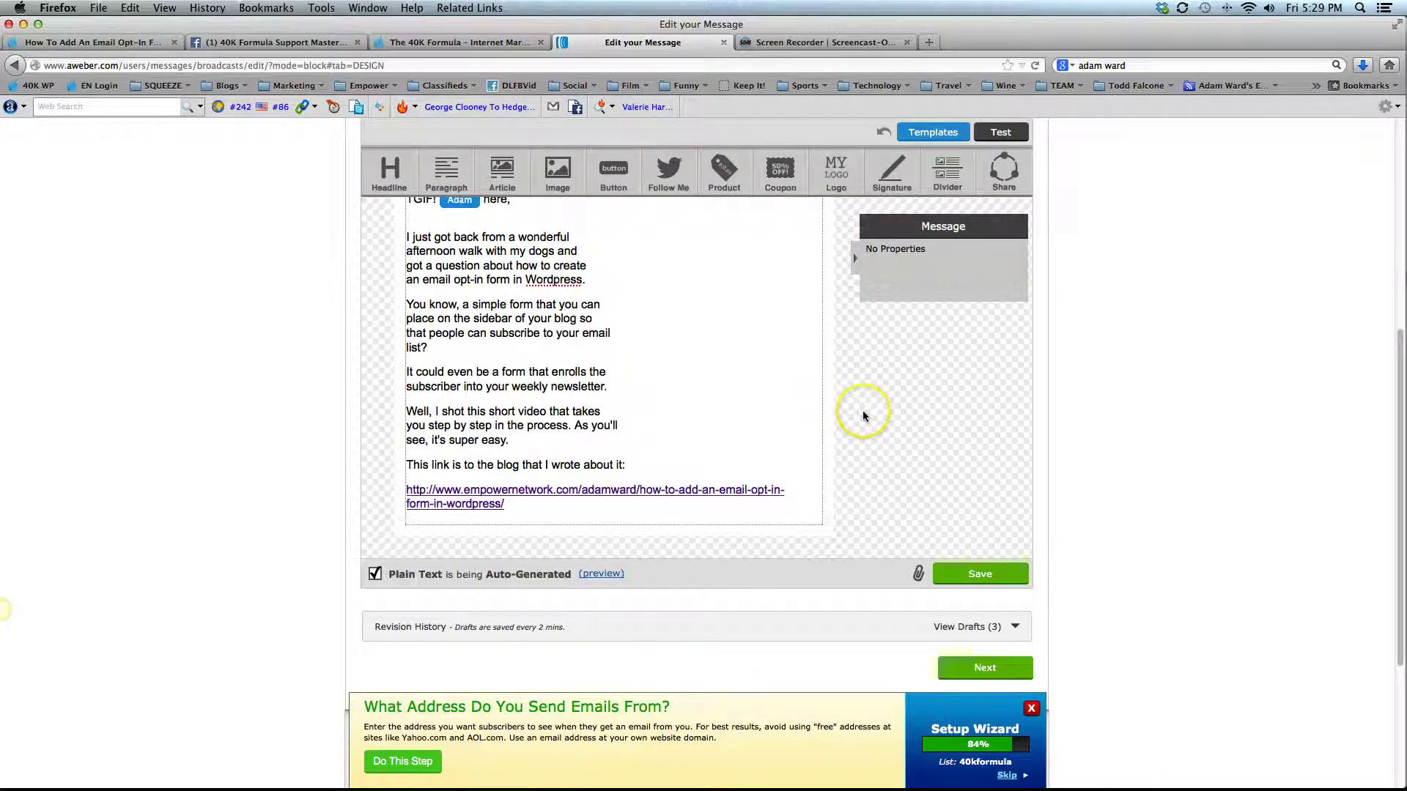
pyautogui.scroll(2, 908, 407)
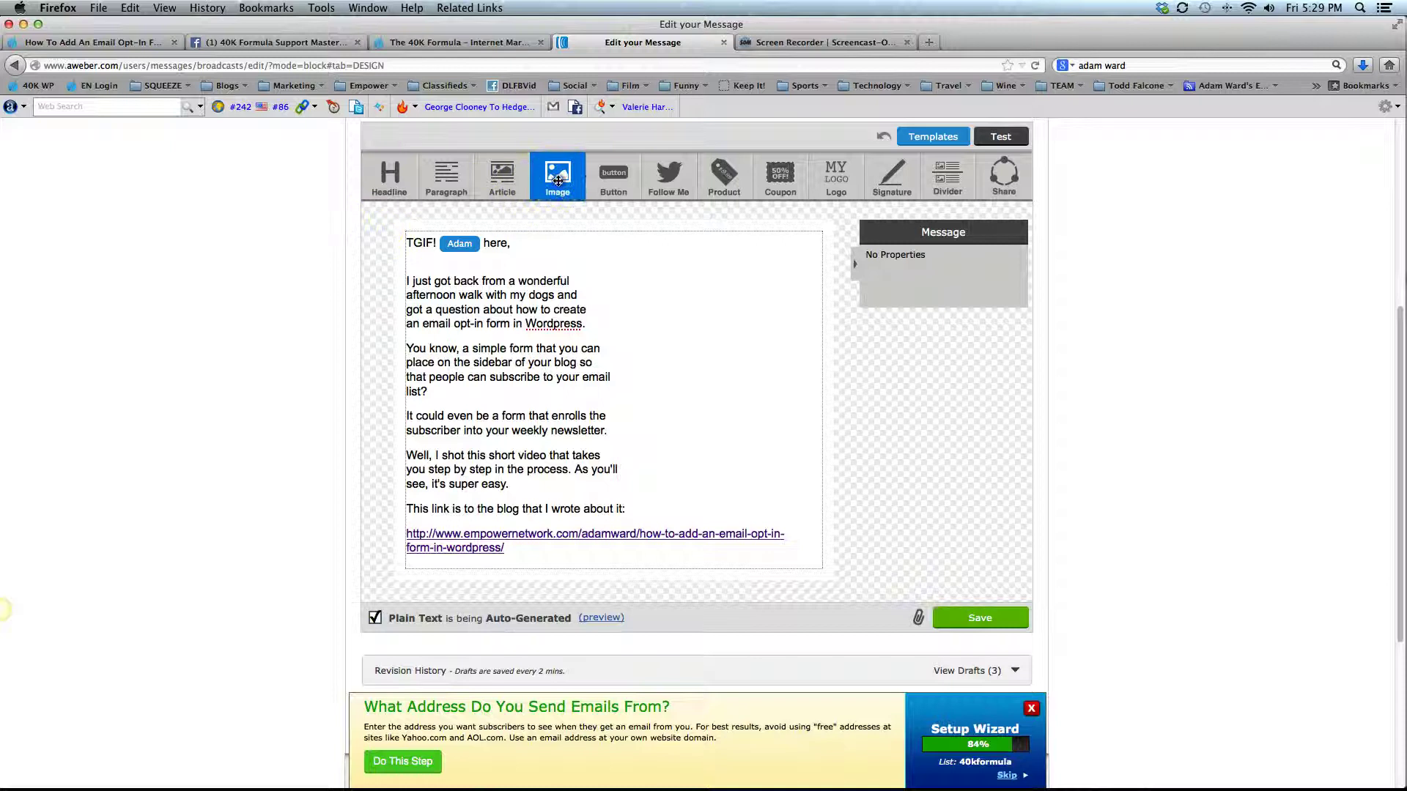
pyautogui.moveTo(557, 181); pyautogui.dragTo(578, 593)
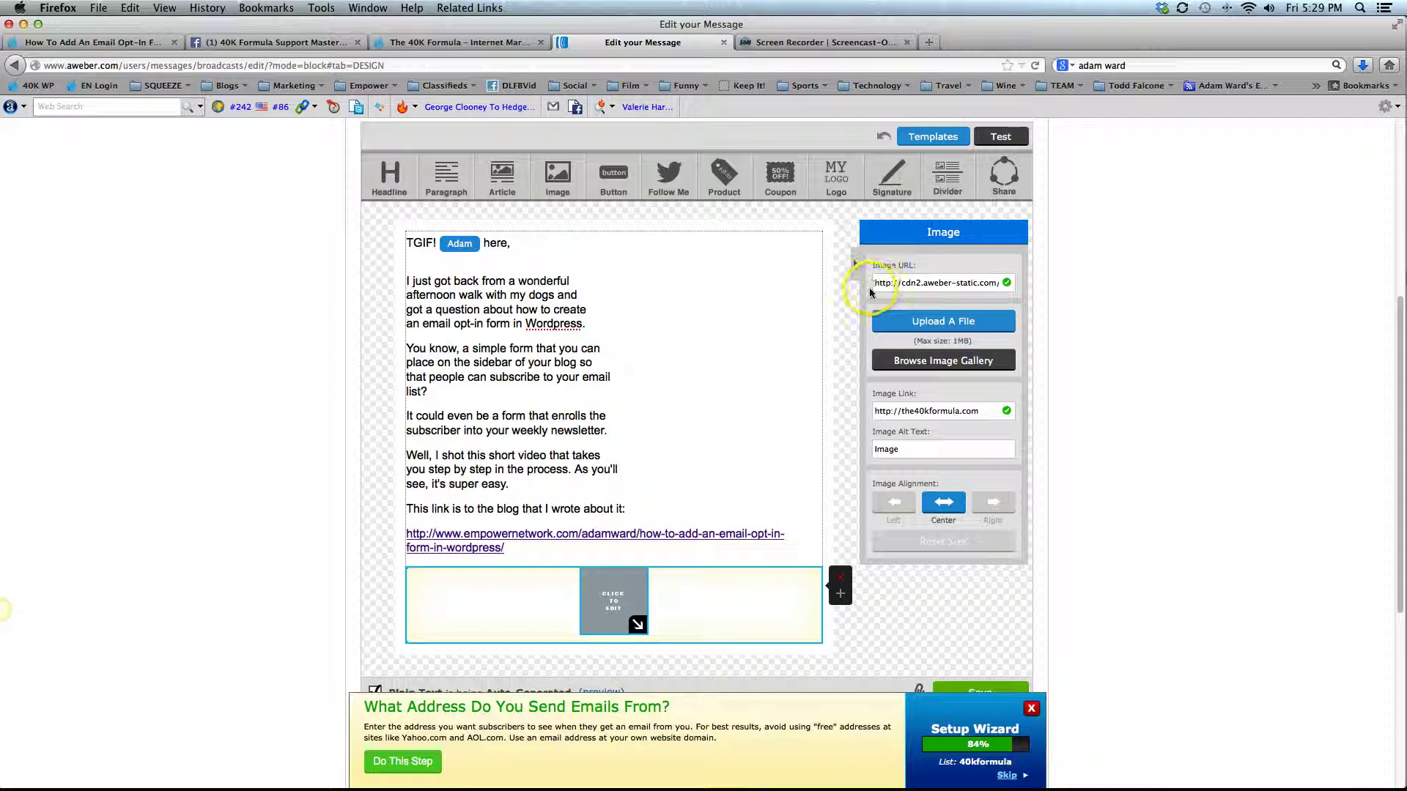
pyautogui.click(885, 285)
pyautogui.tripleClick(938, 282)
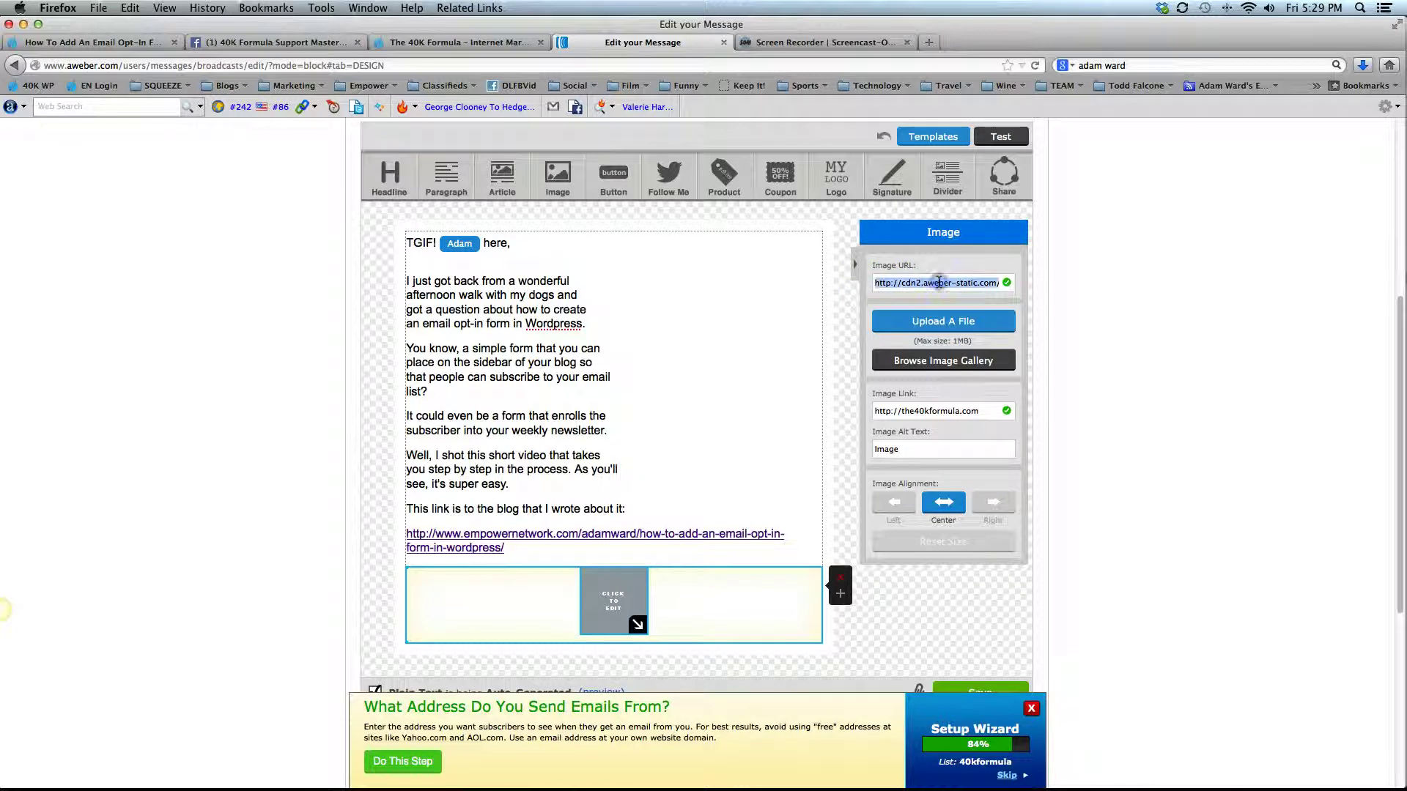
pyautogui.press('BackSpace')
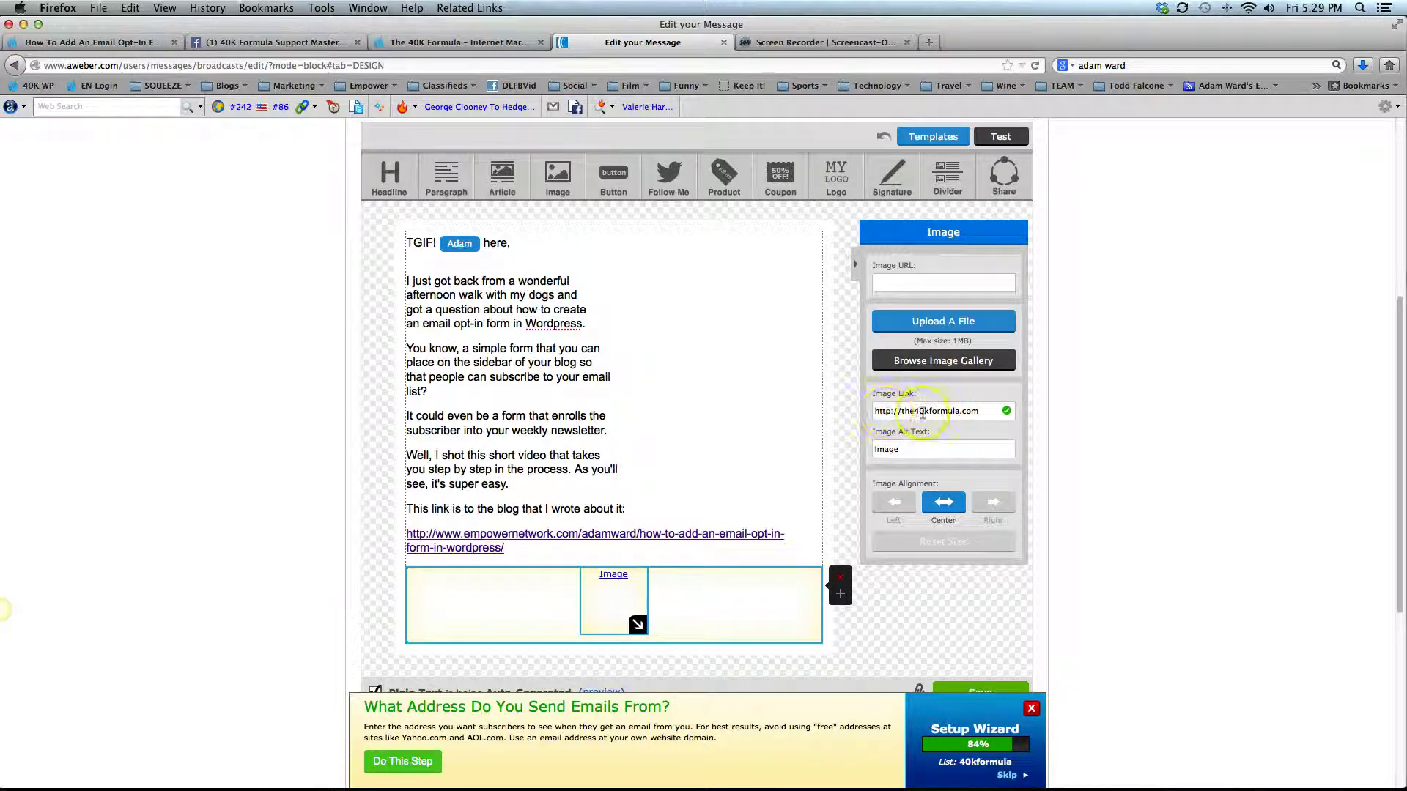
# Copy the blog post URL from the message text and use it as the image's link address.
pyautogui.click(675, 474)
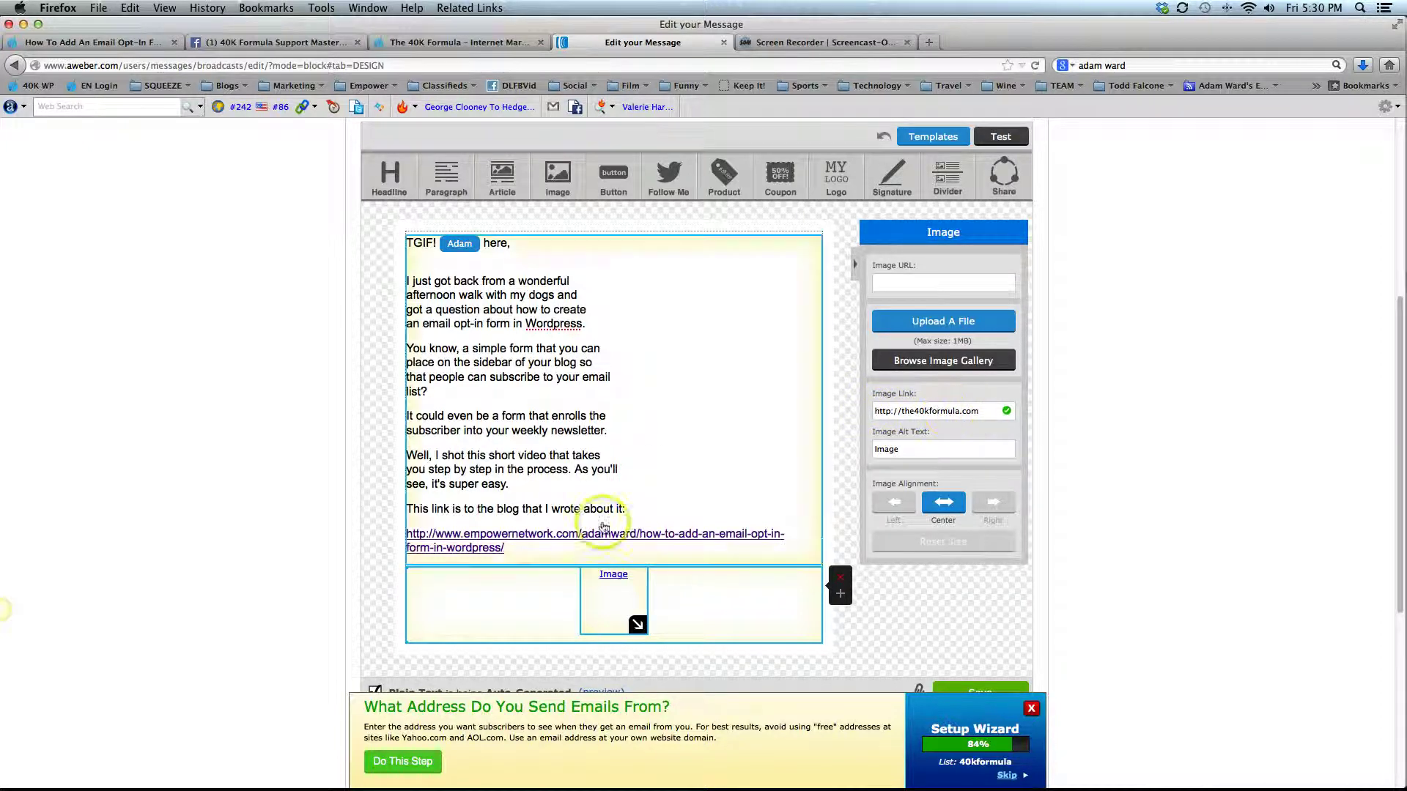
pyautogui.click(689, 466)
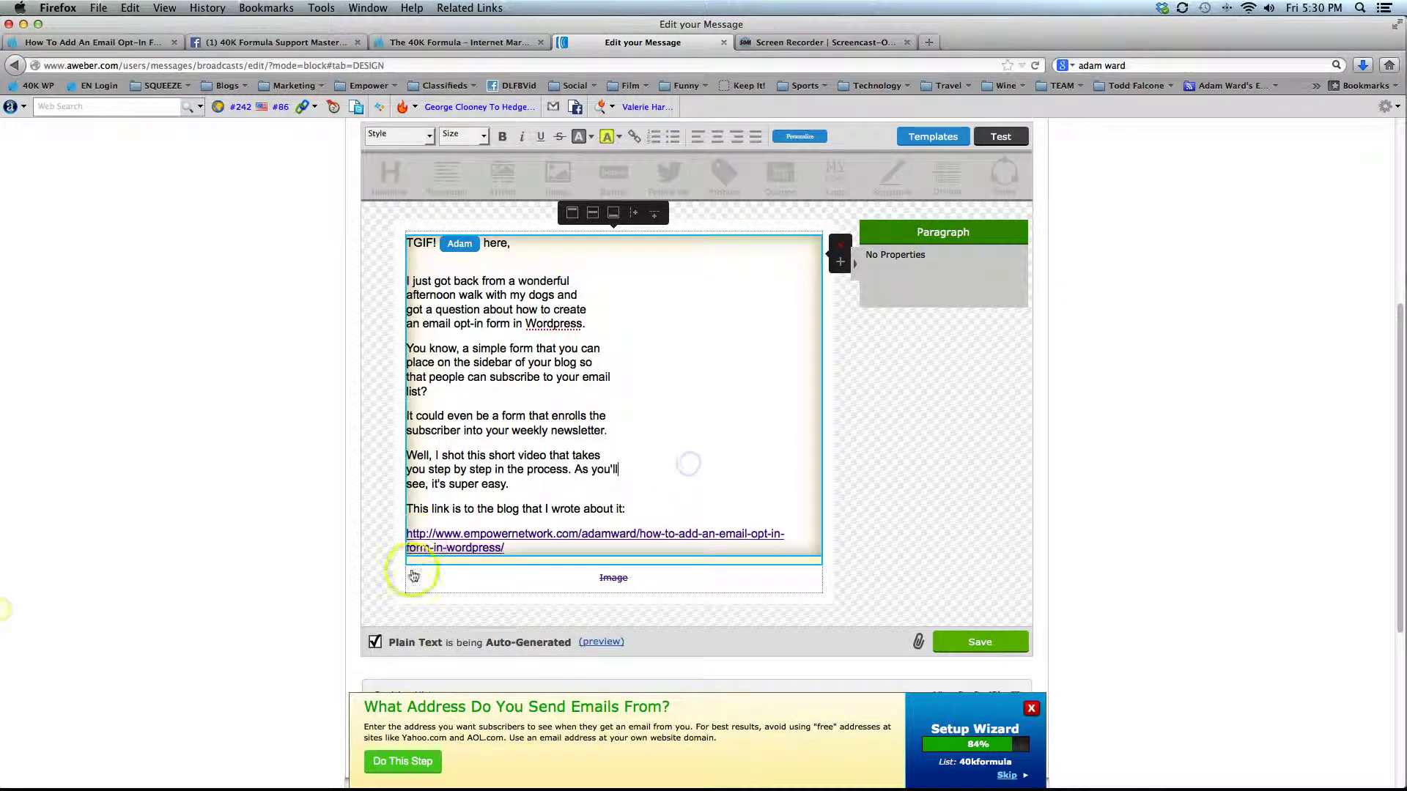
pyautogui.moveTo(435, 542); pyautogui.dragTo(411, 537)
pyautogui.press('super+c')
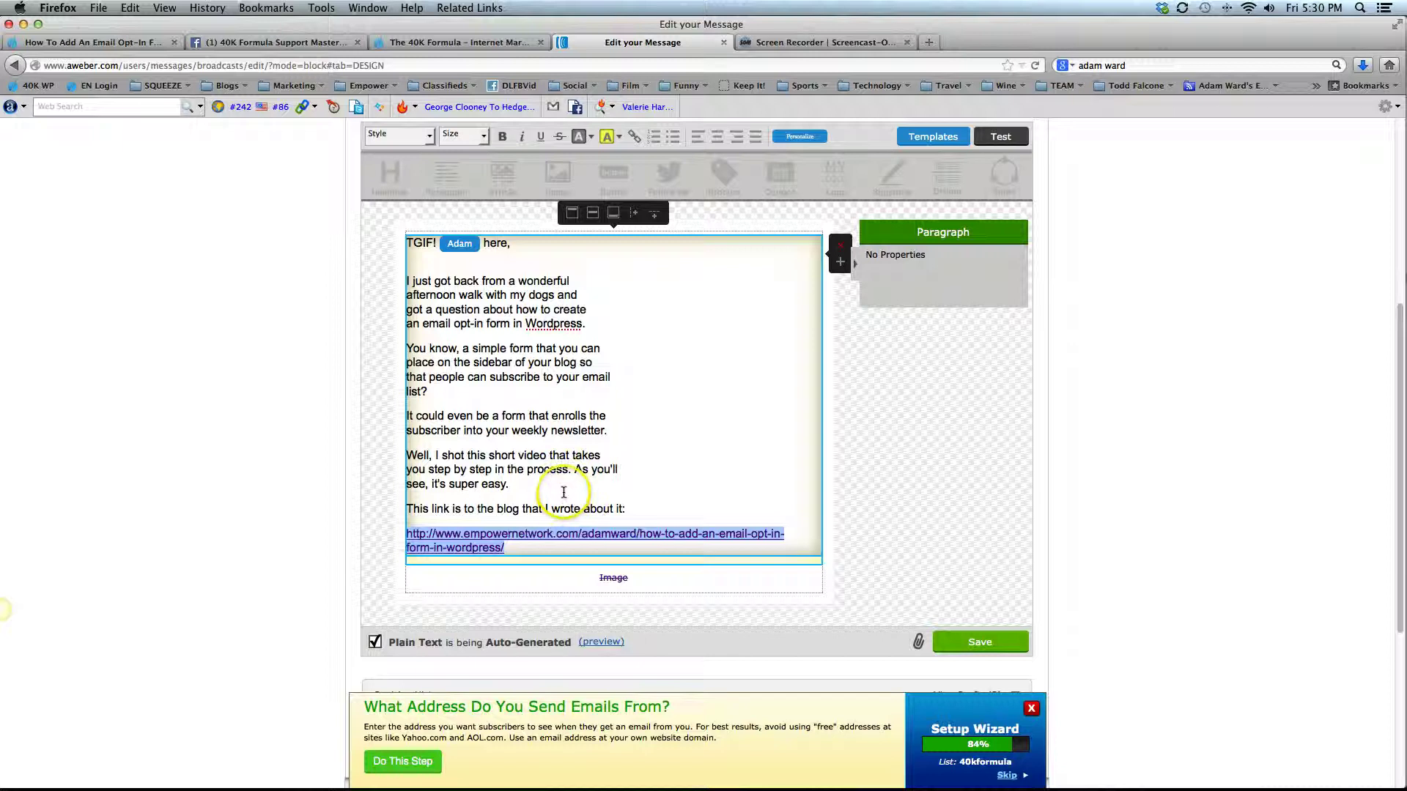
pyautogui.click(613, 576)
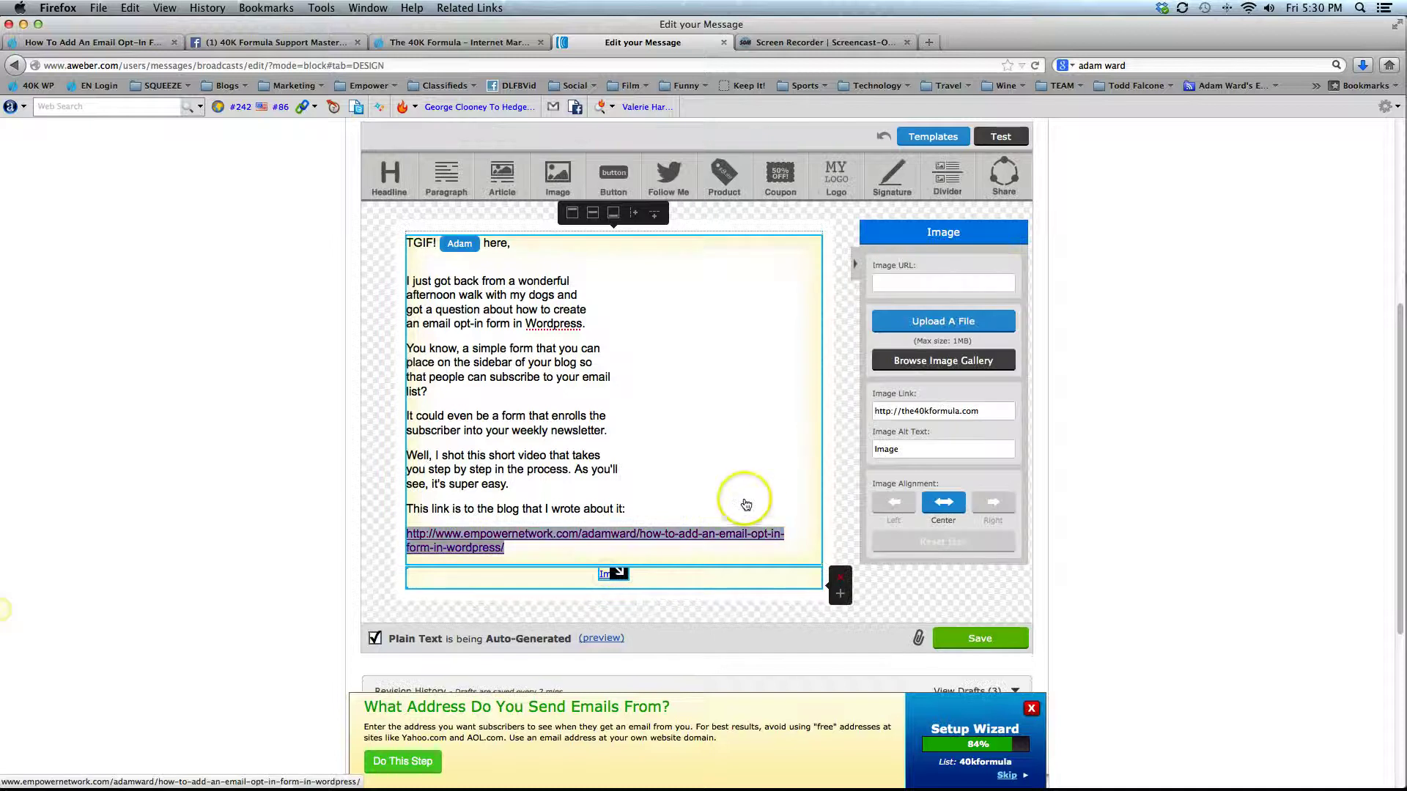
pyautogui.click(989, 411)
pyautogui.moveTo(957, 412); pyautogui.dragTo(860, 411)
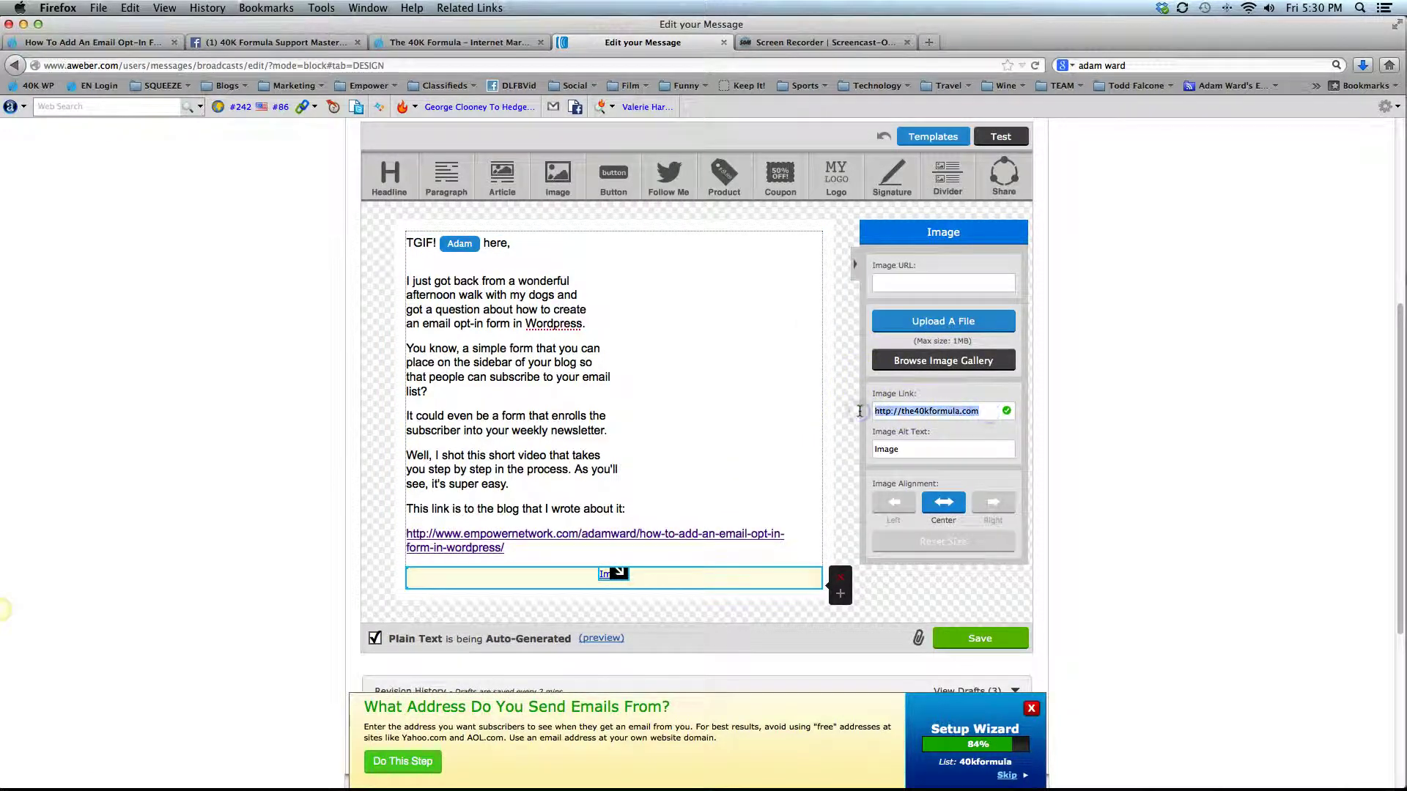
pyautogui.press('super+v')
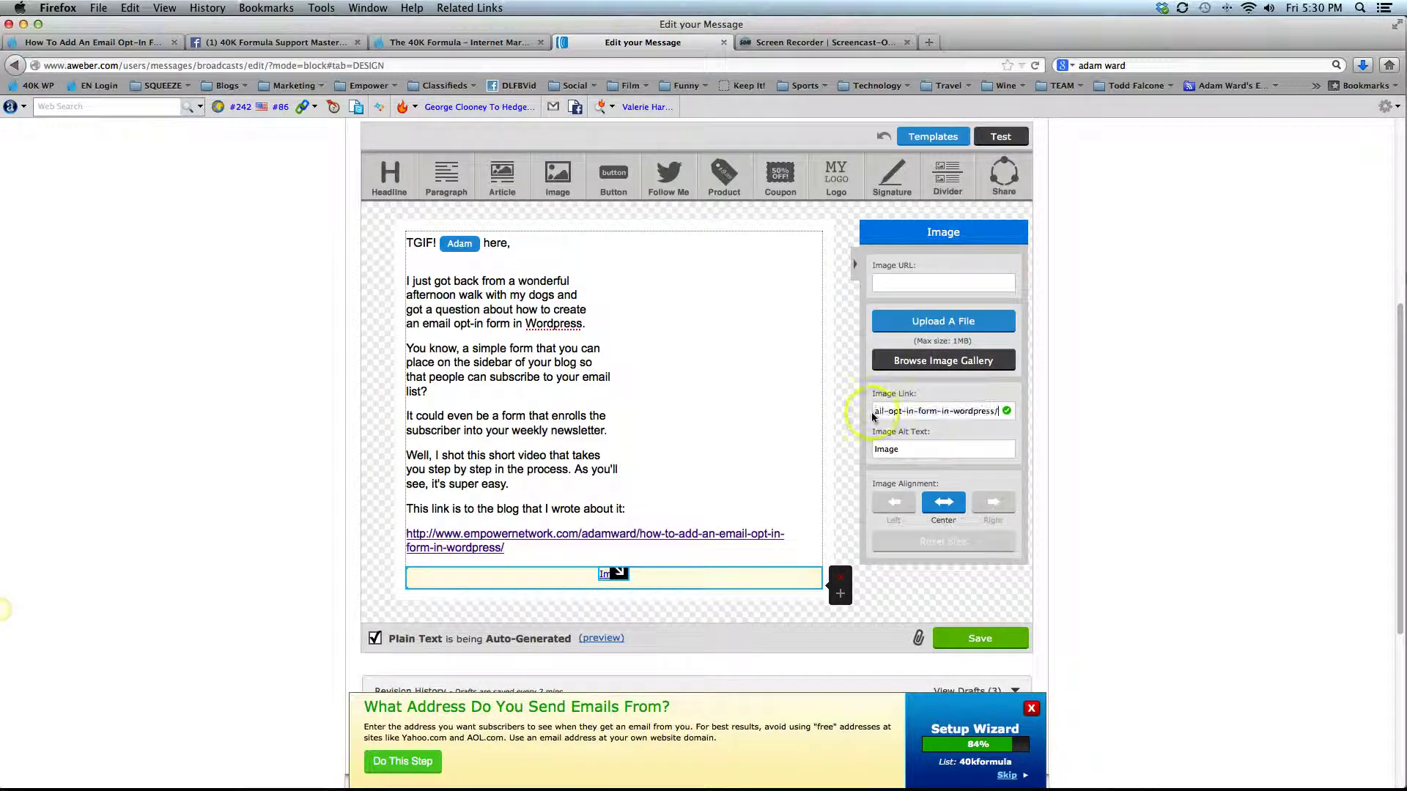
# Switch to the WordPress opt-in blog post and capture its video player with Jing, about 601 x 400 pixels.
pyautogui.click(896, 284)
pyautogui.click(887, 288)
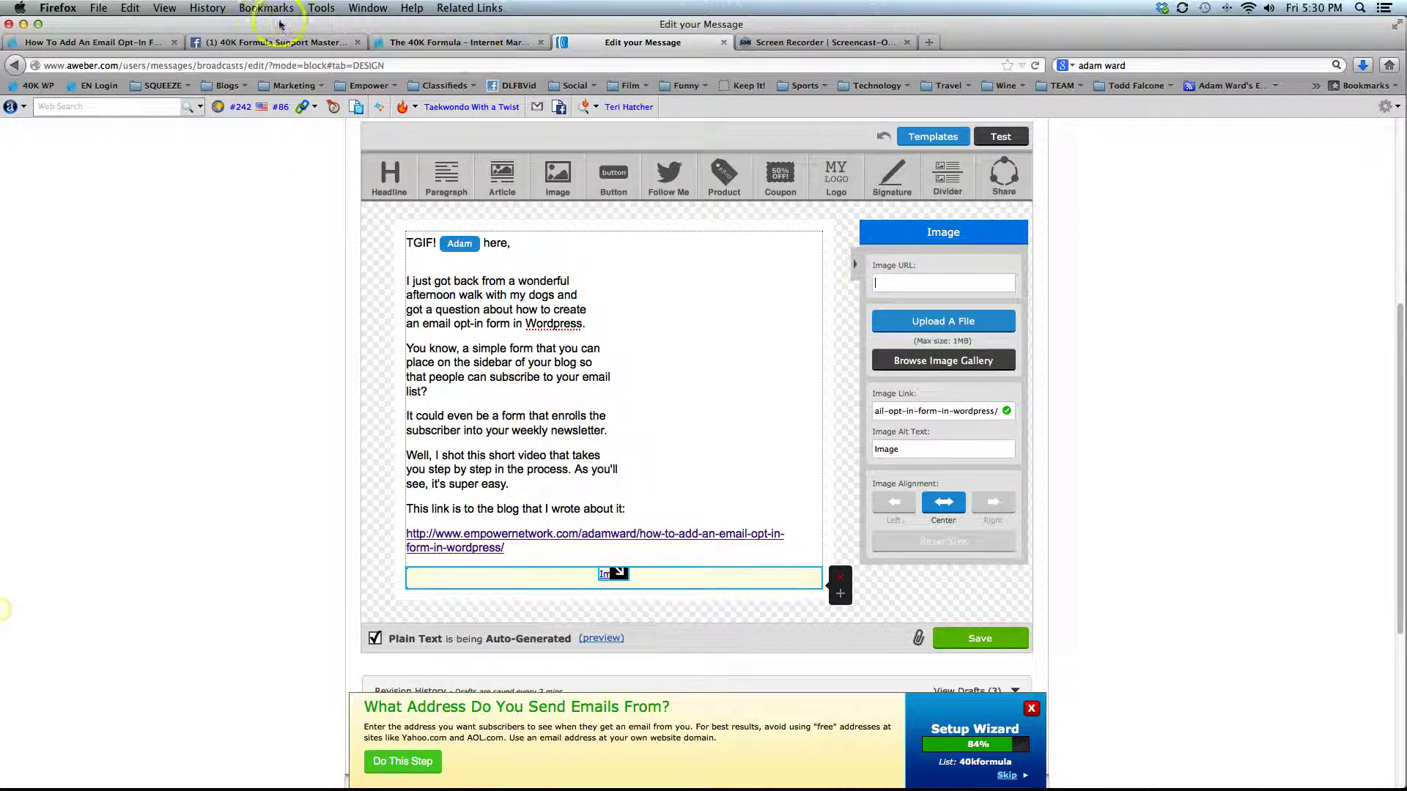
pyautogui.click(98, 44)
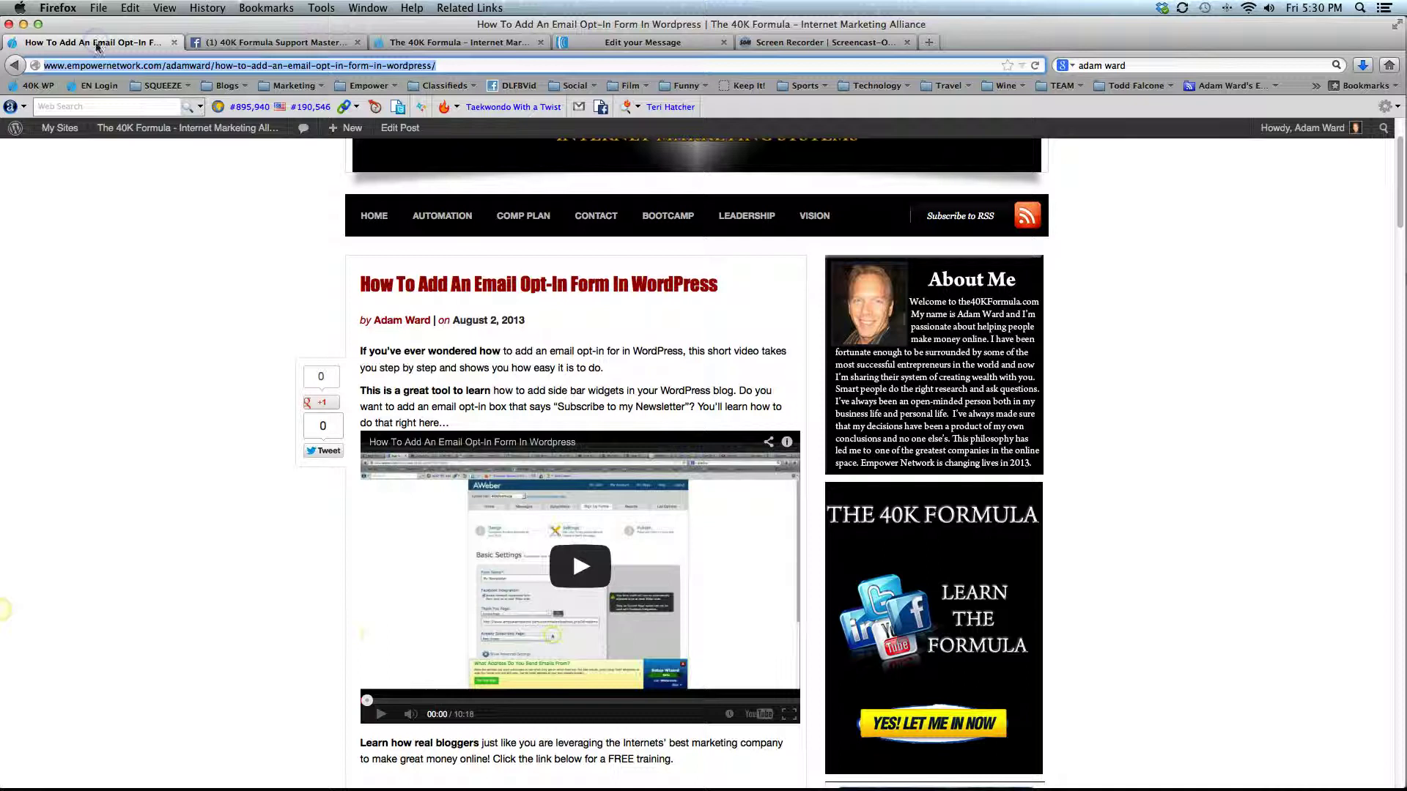
pyautogui.scroll(-2, 129, 251)
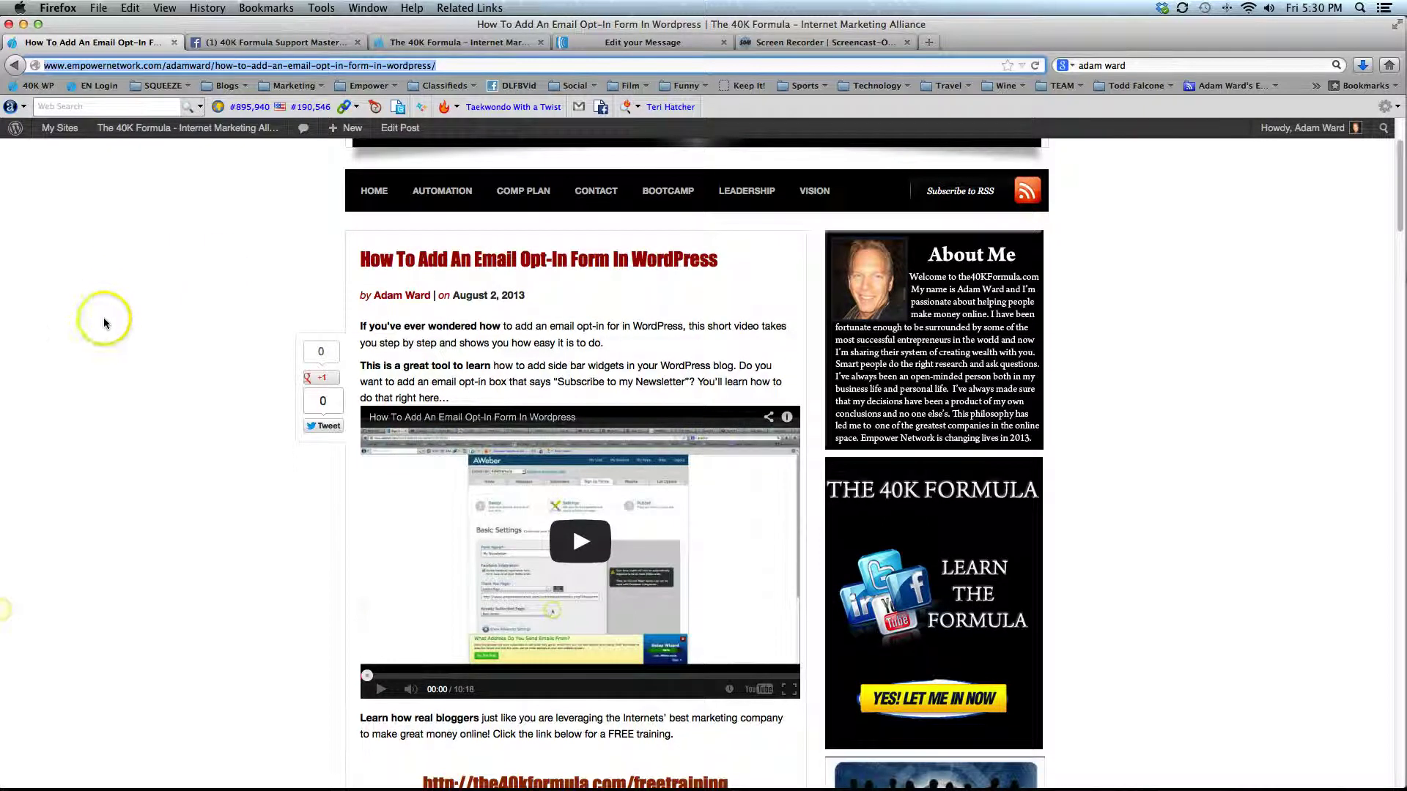
pyautogui.click(1317, 8)
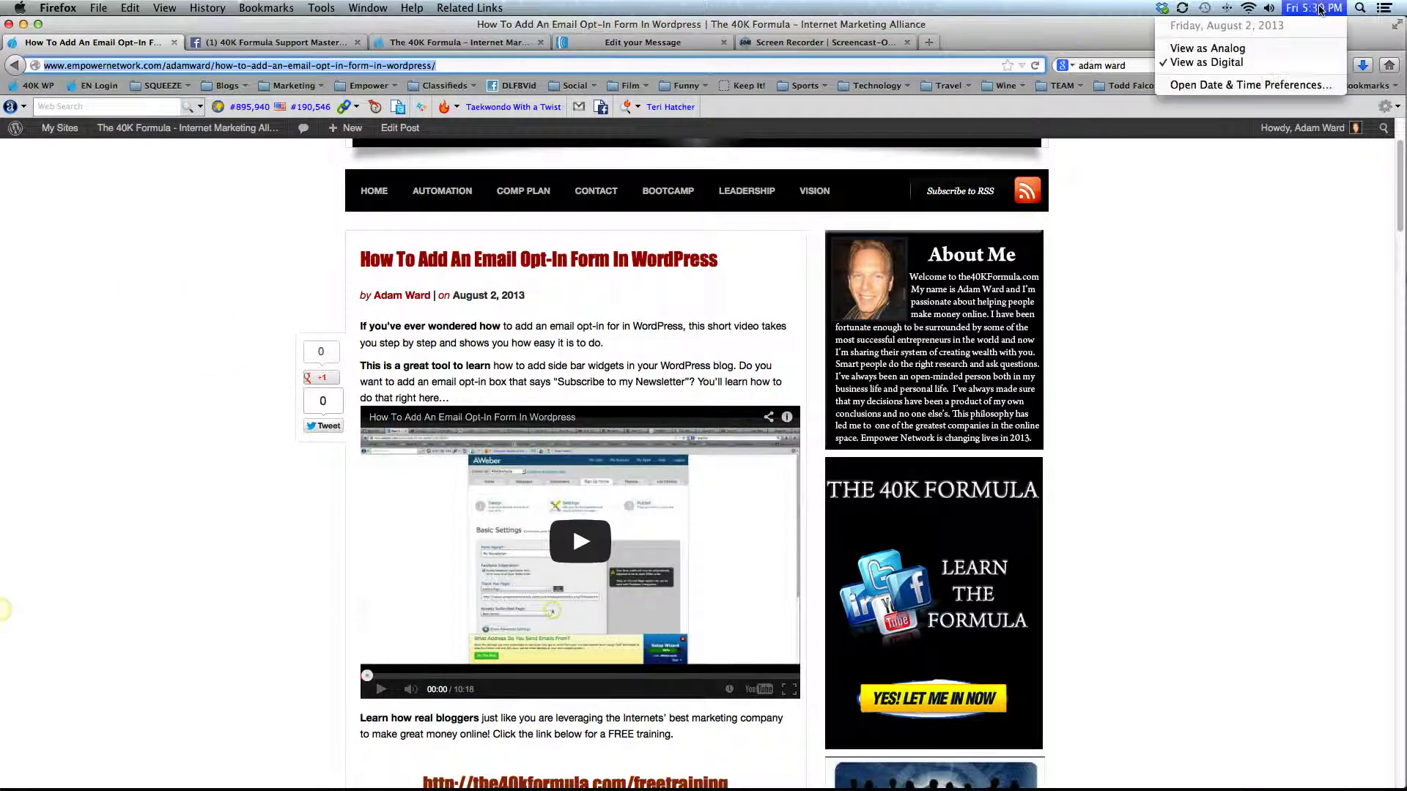
pyautogui.click(1317, 8)
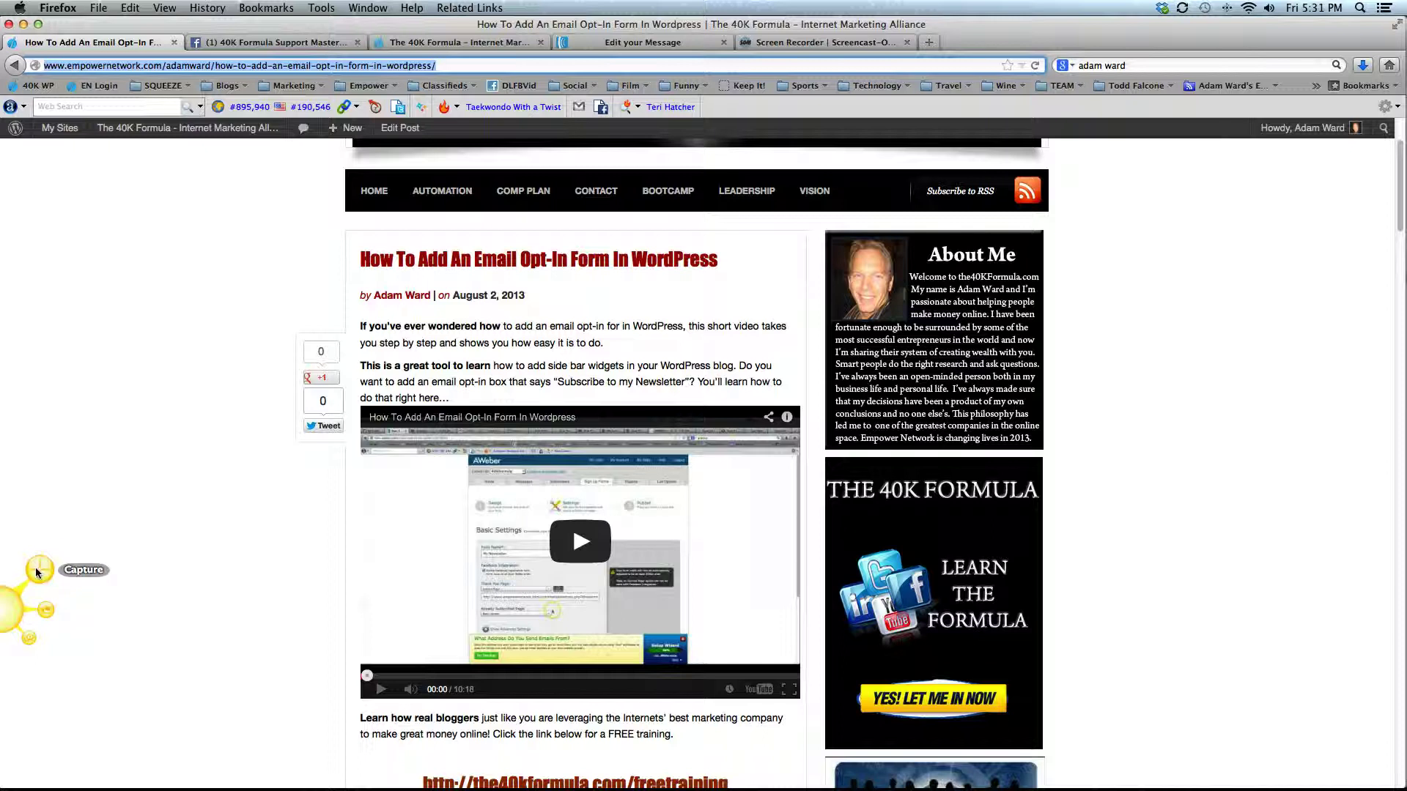
pyautogui.click(38, 570)
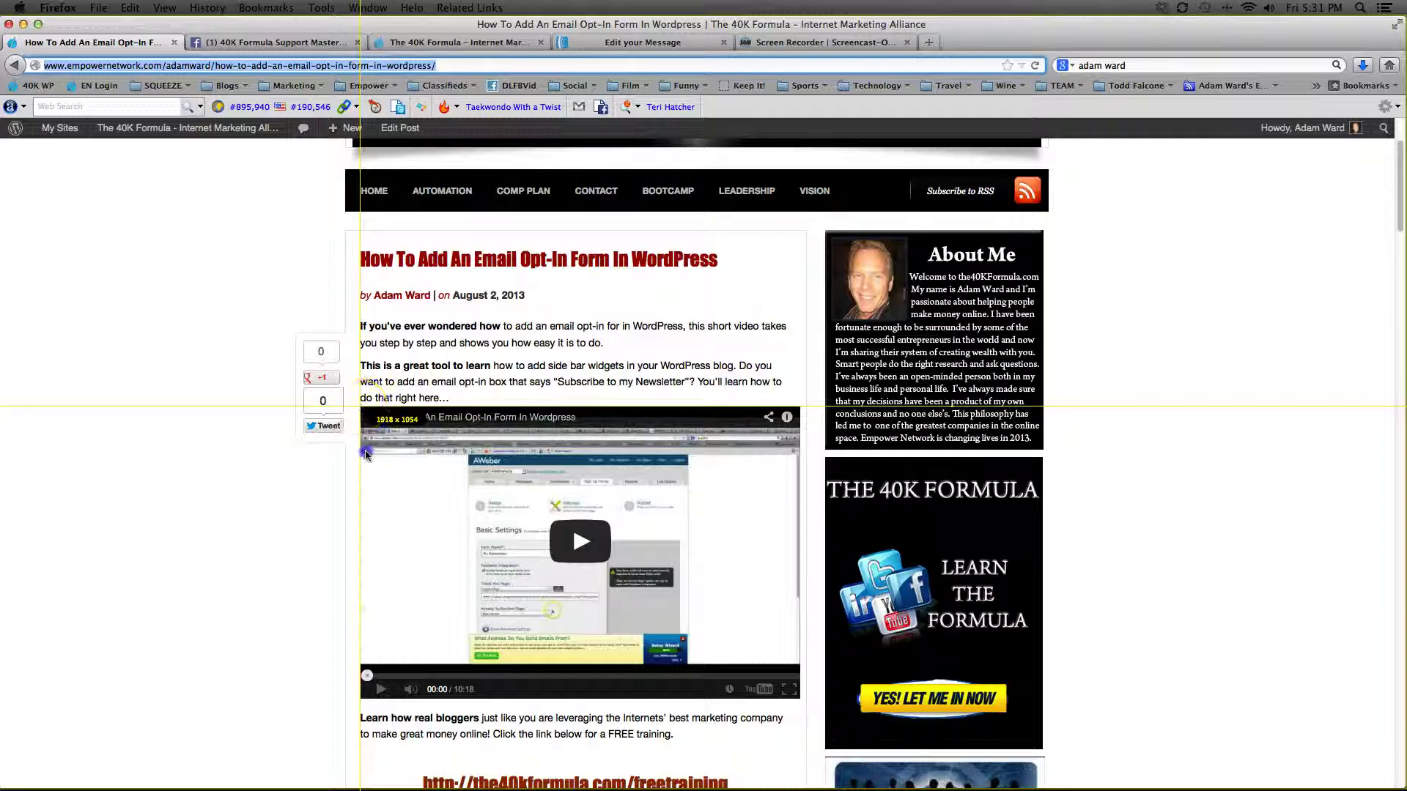
pyautogui.moveTo(361, 405); pyautogui.dragTo(801, 701)
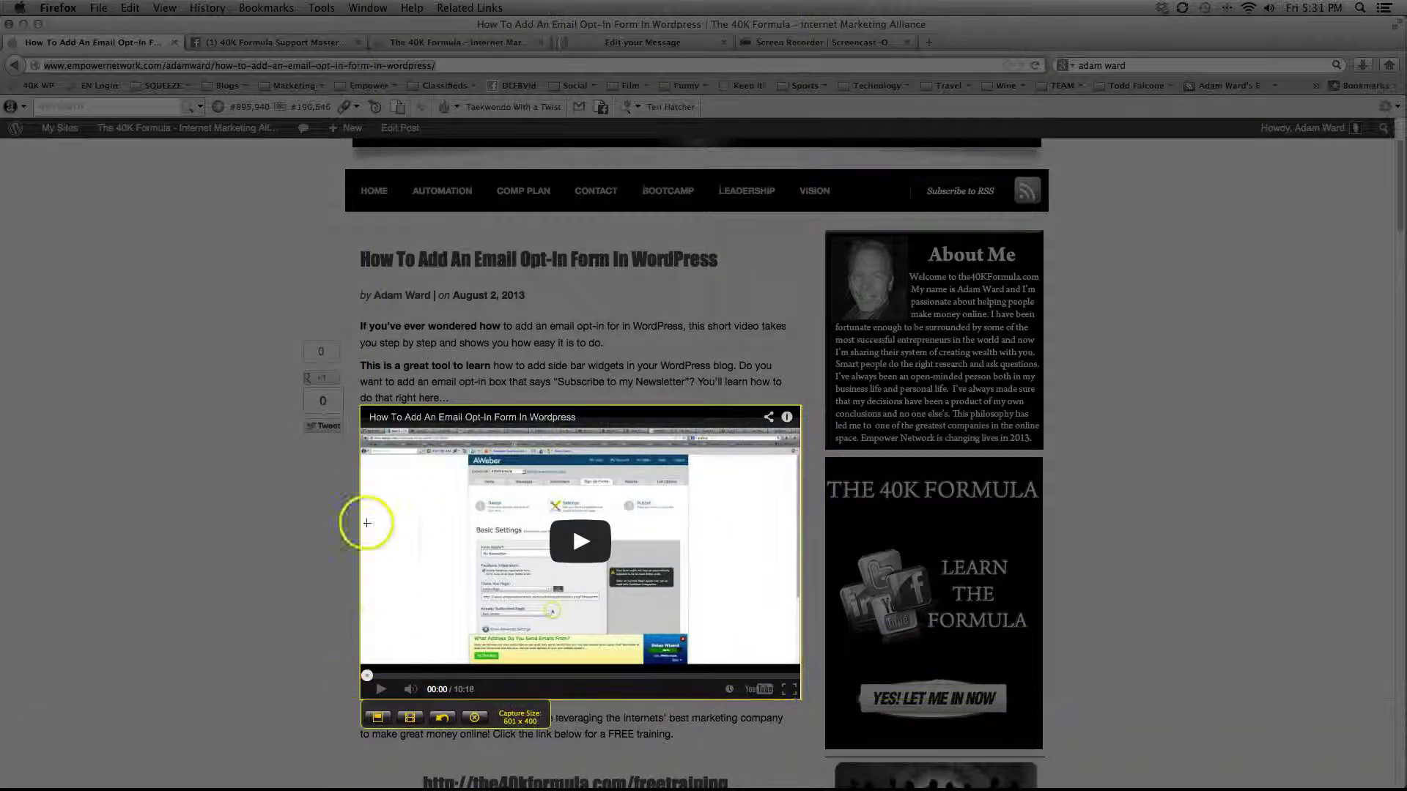
# Keep the capture as an image, share it online through Jing and open its hosted Screencast page.
pyautogui.click(376, 718)
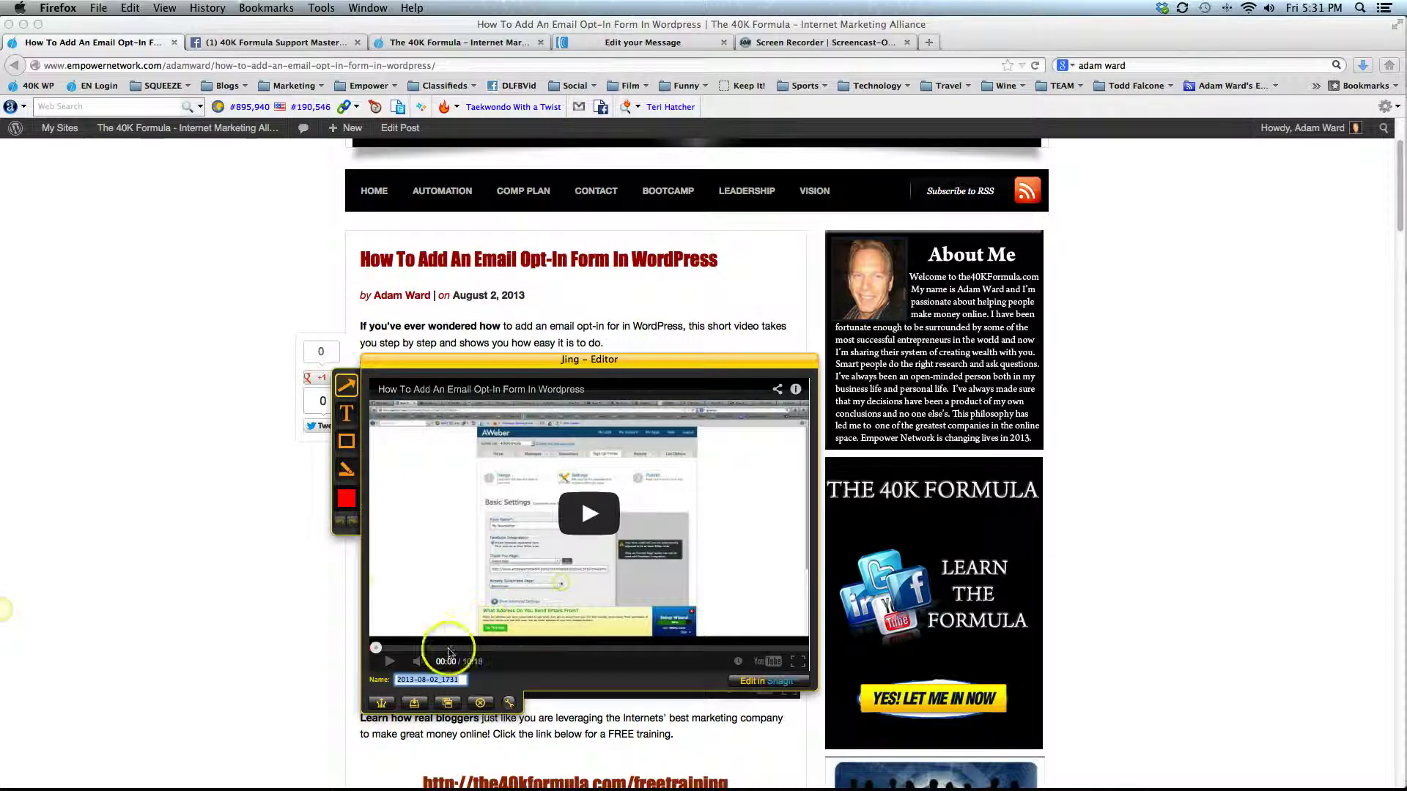
pyautogui.click(380, 704)
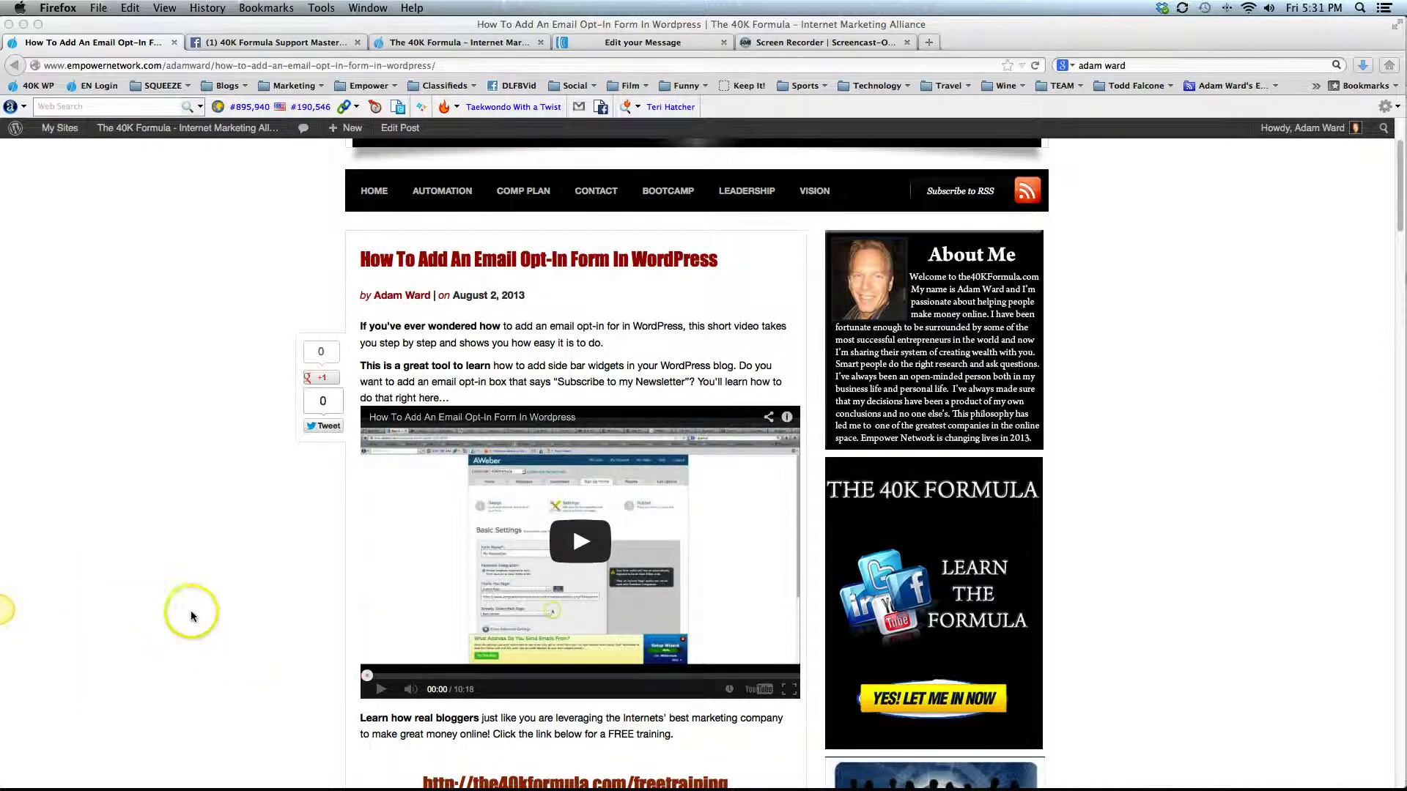
pyautogui.click(205, 590)
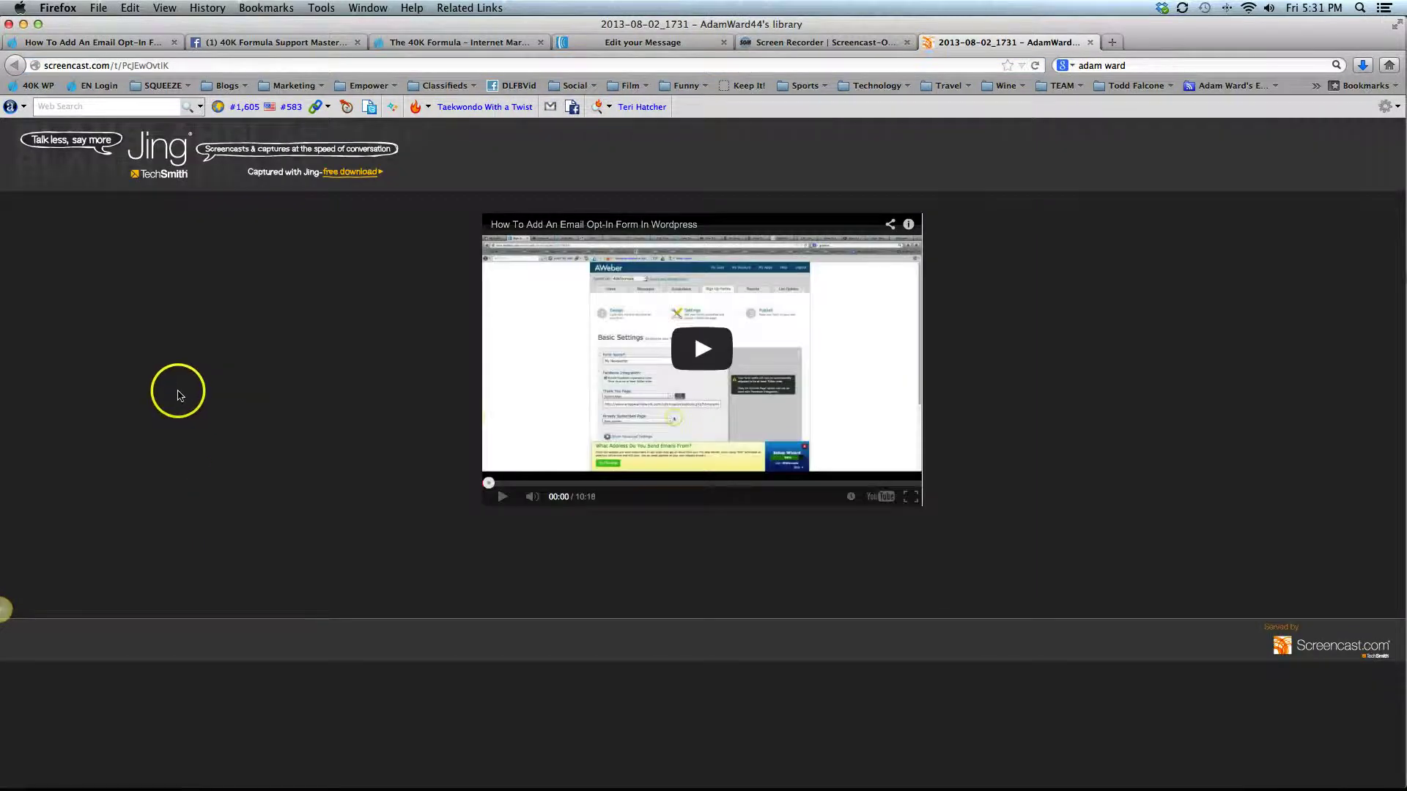
# Open the hosted screenshot as a standalone PNG and copy its full direct web address.
pyautogui.click(164, 65)
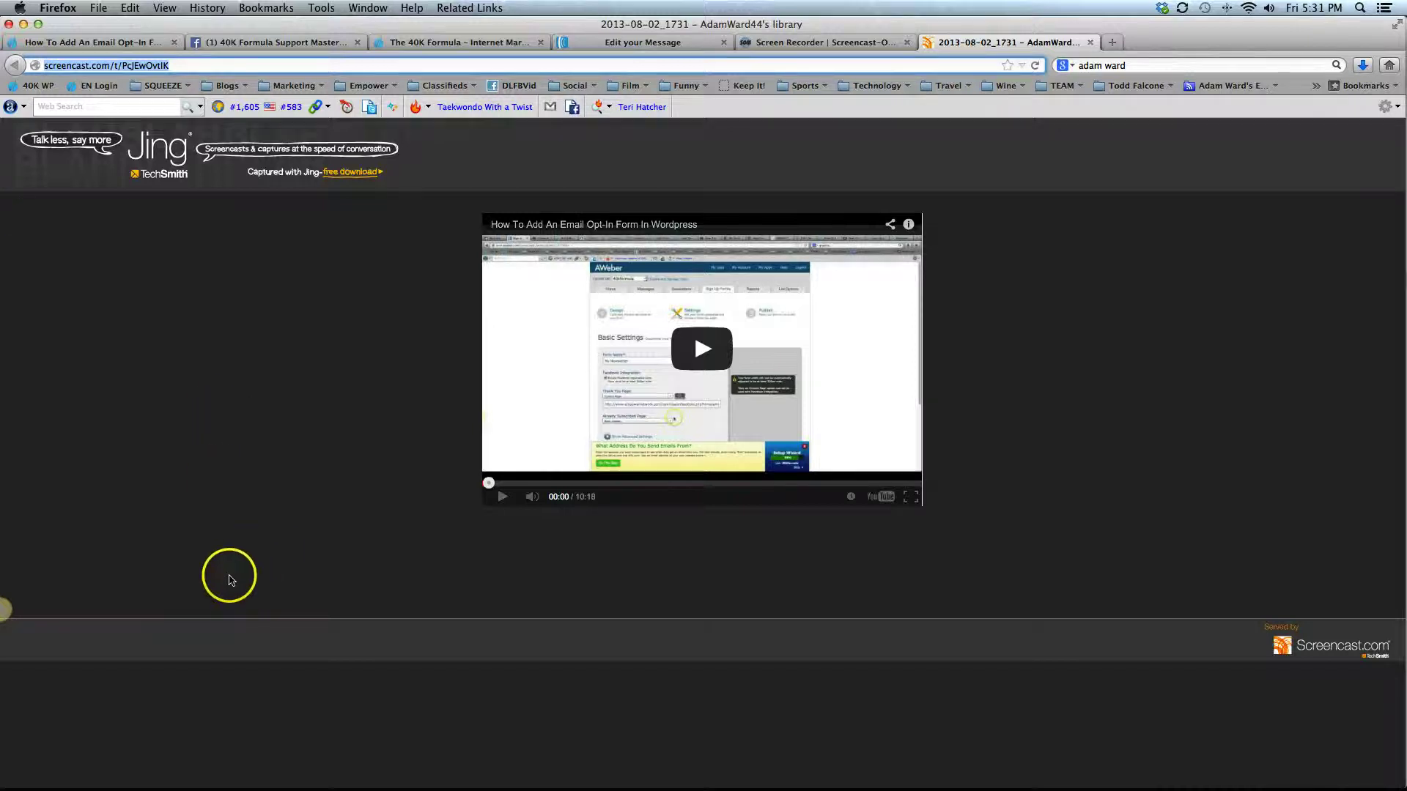
pyautogui.click(602, 348)
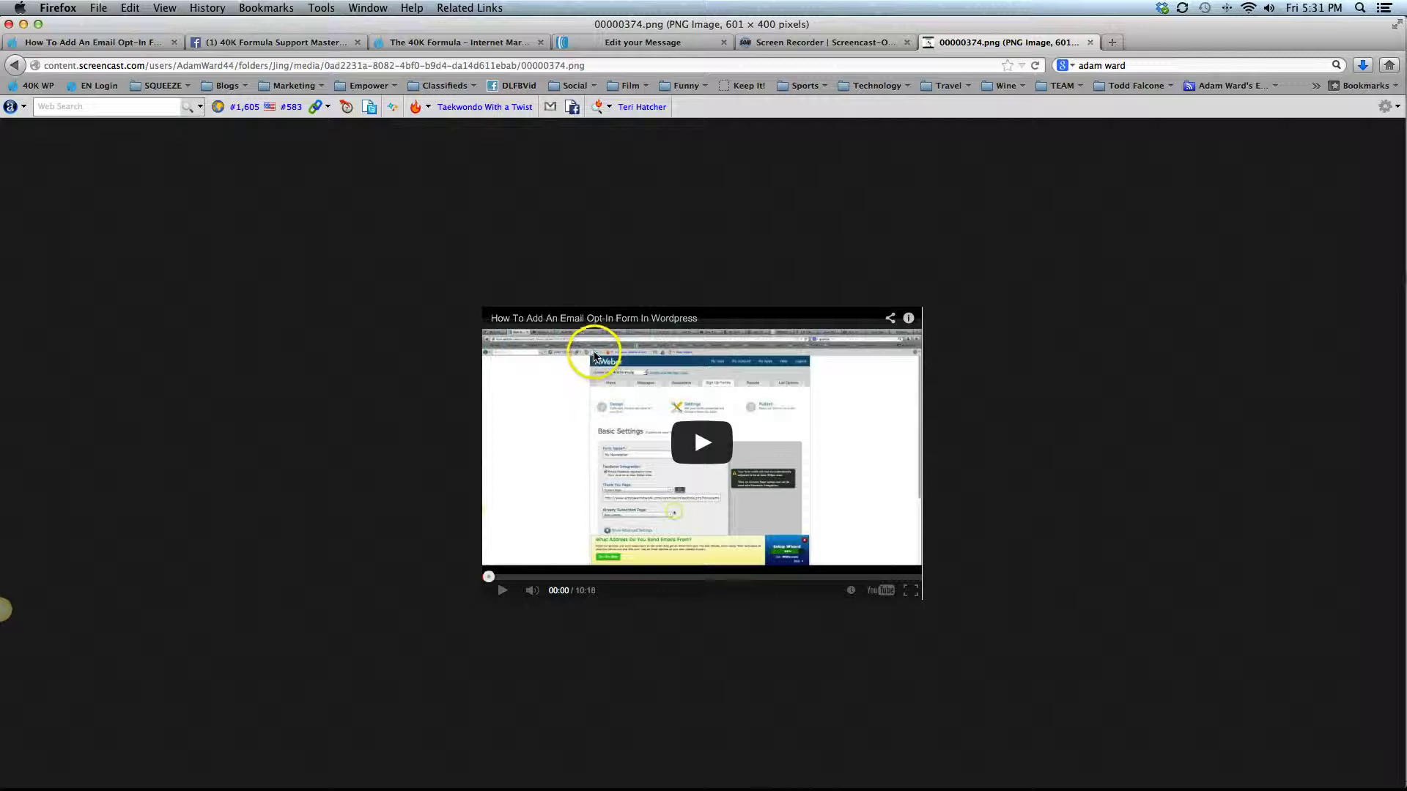
pyautogui.click(595, 65)
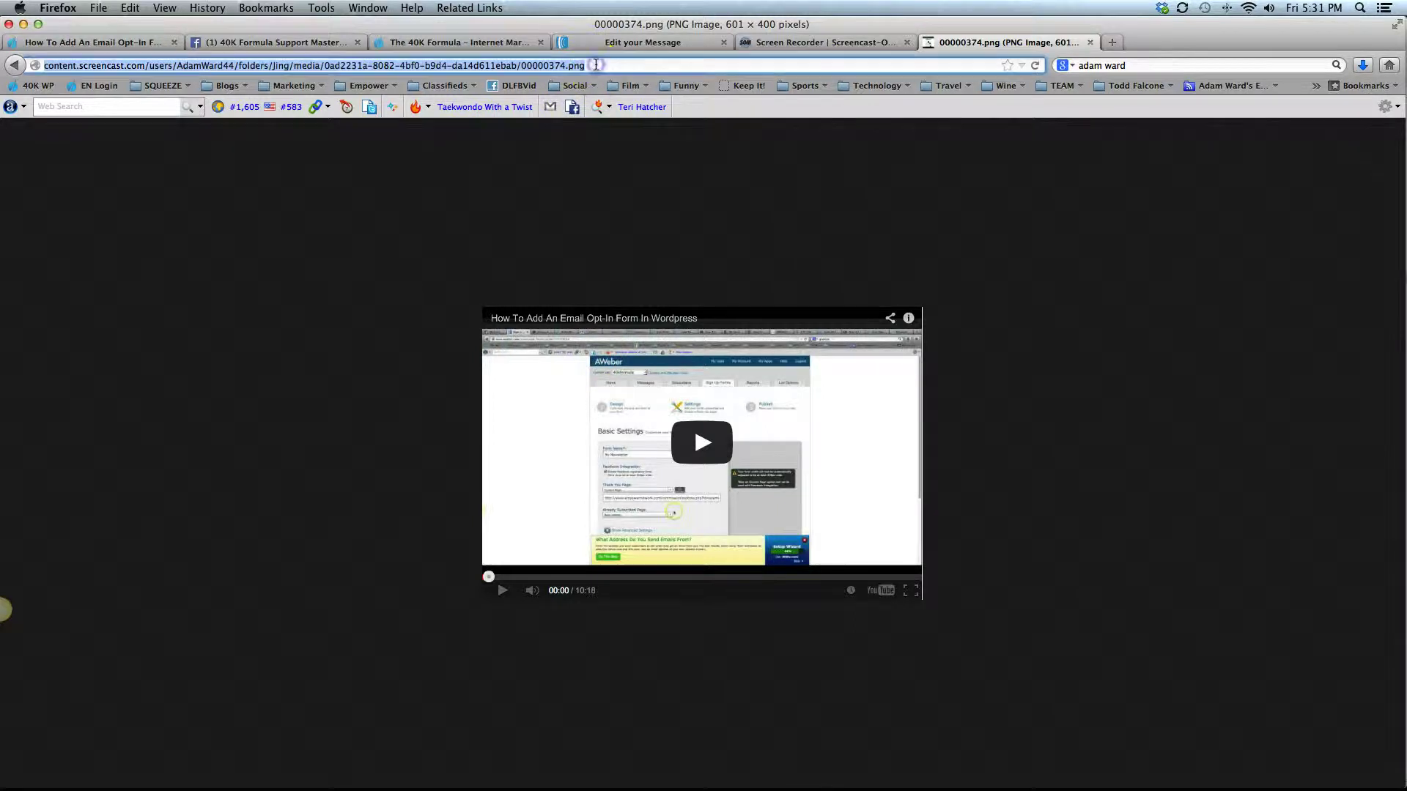
pyautogui.click(598, 66)
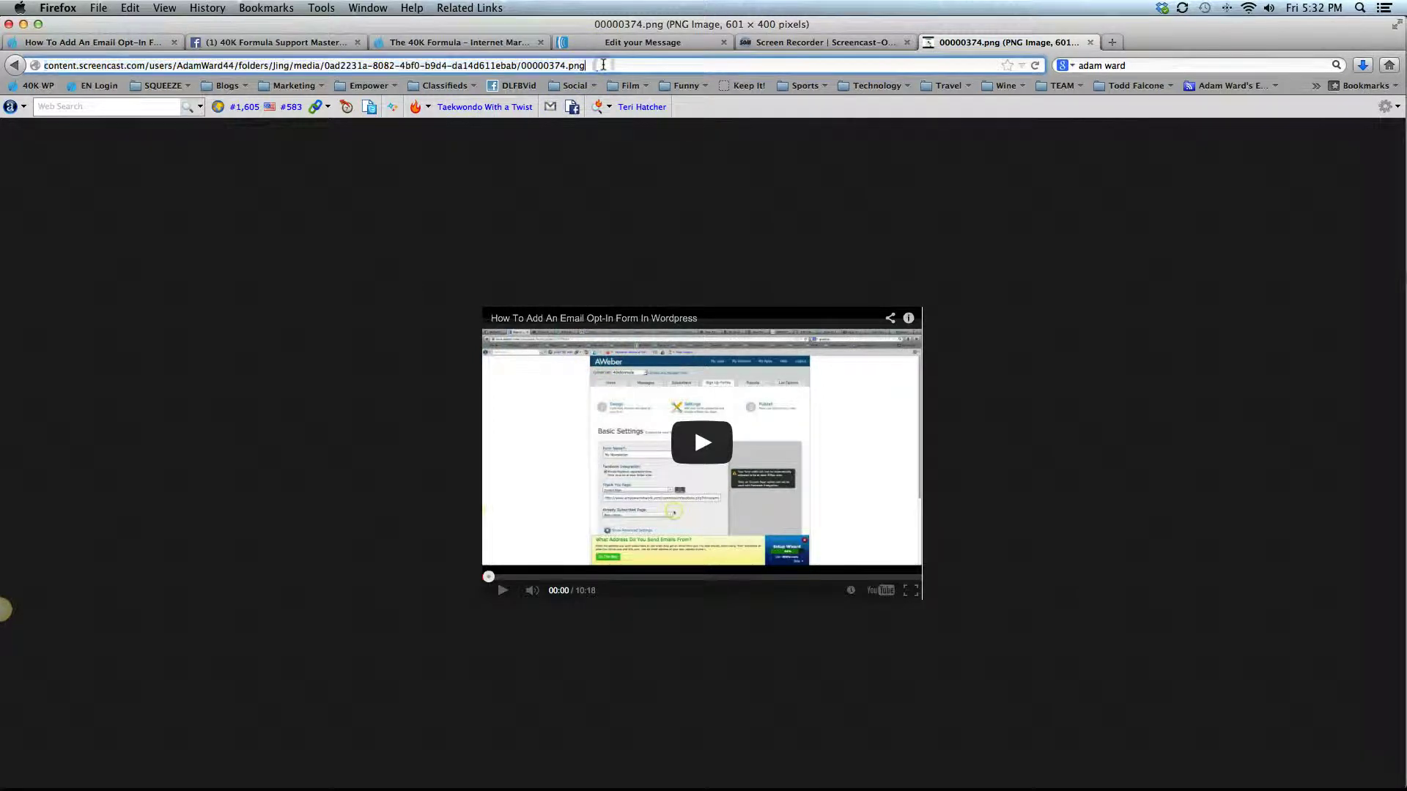
pyautogui.moveTo(598, 66); pyautogui.dragTo(57, 66)
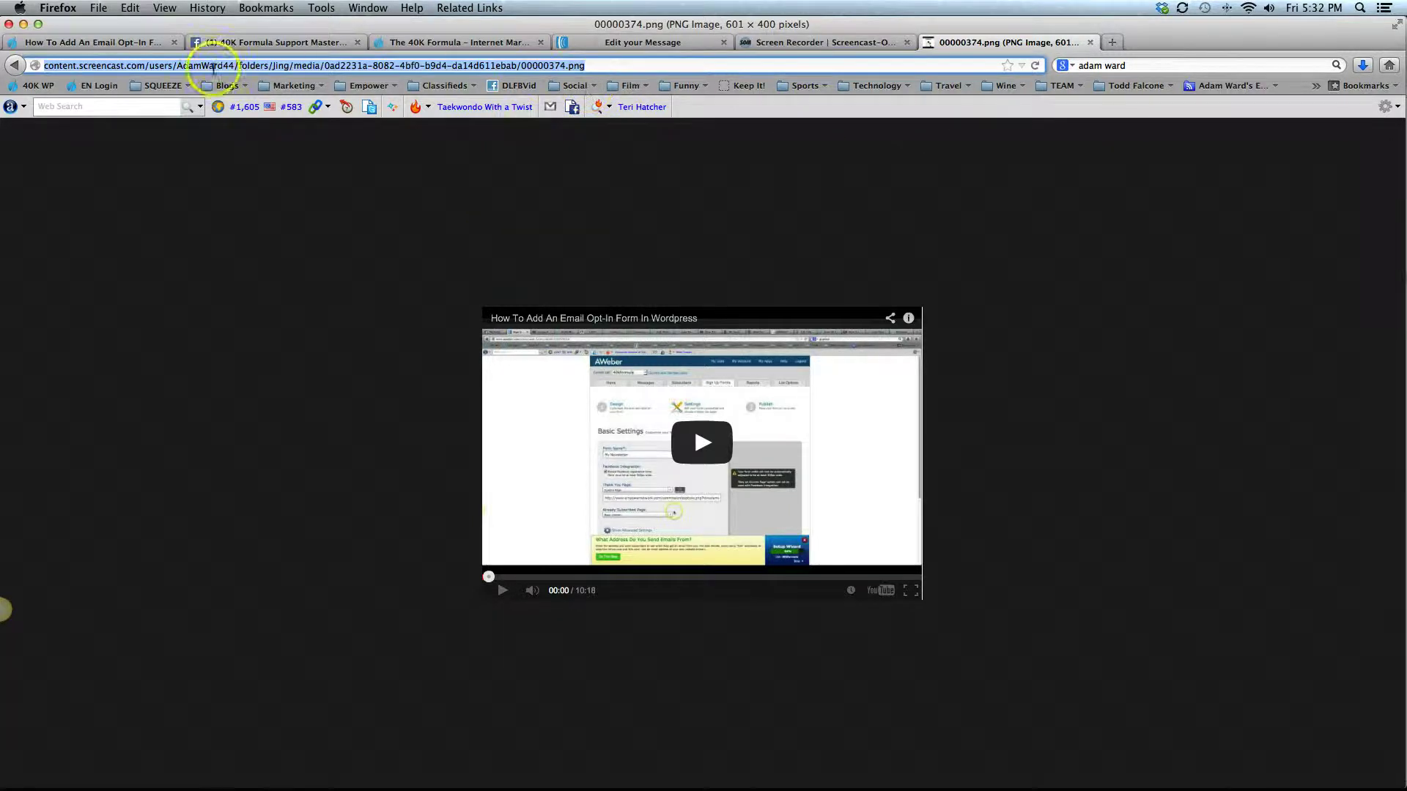
# Return to the AWeber message and paste the PNG address as the image block's image URL.
pyautogui.click(655, 42)
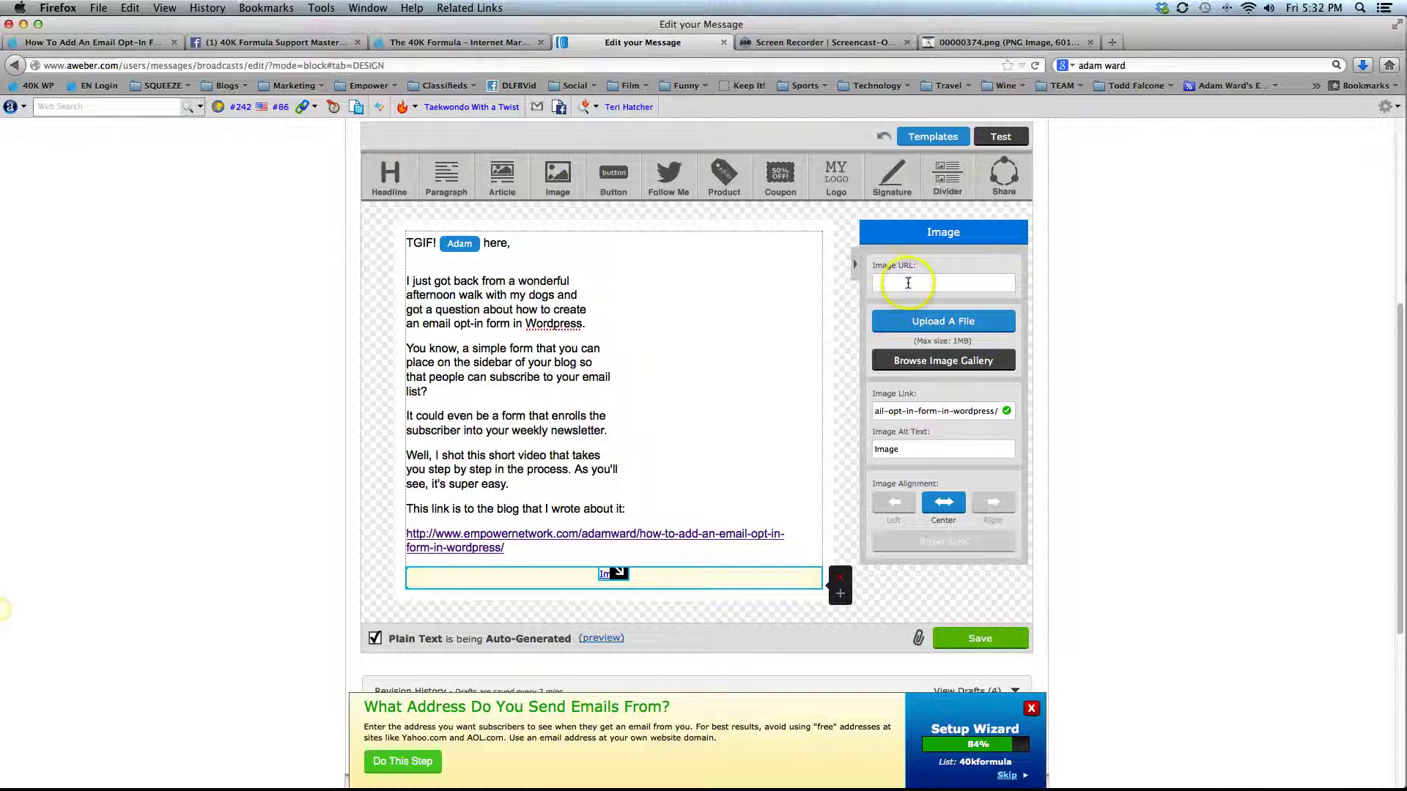
pyautogui.click(907, 283)
pyautogui.press('super+v')
pyautogui.click(1013, 411)
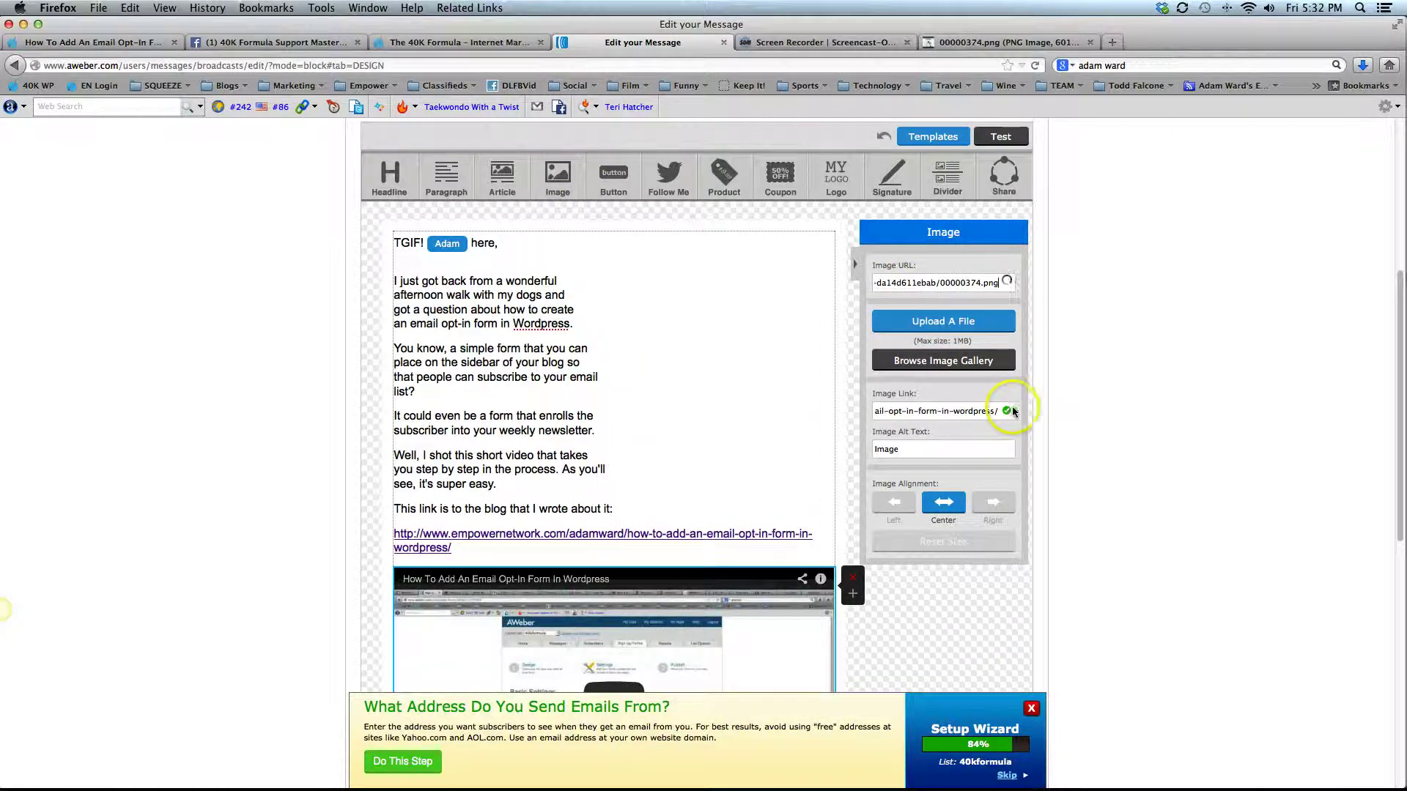
# Set the video screenshot's alt text to "Click here to see video".
pyautogui.scroll(-5, 1102, 381)
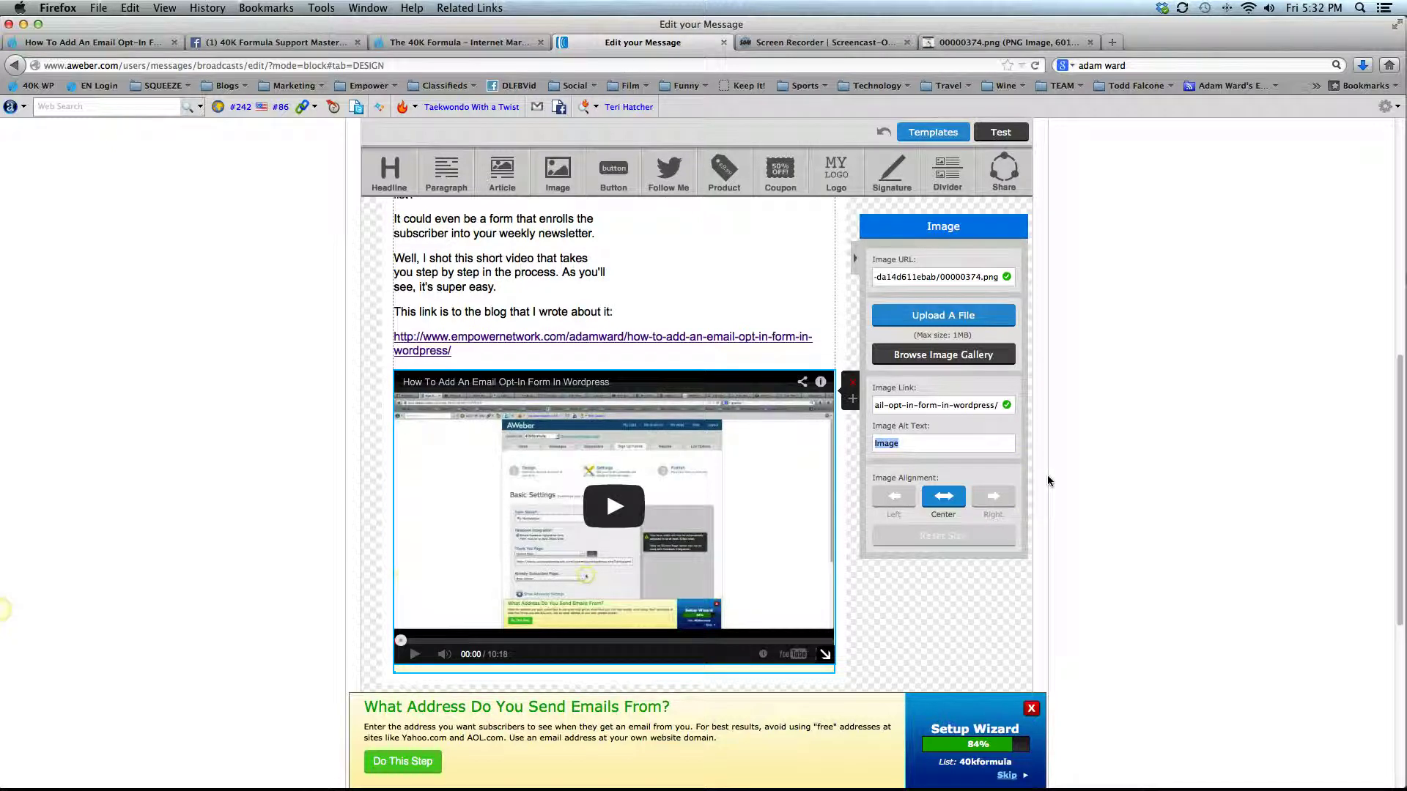
pyautogui.write('Click here to see video')
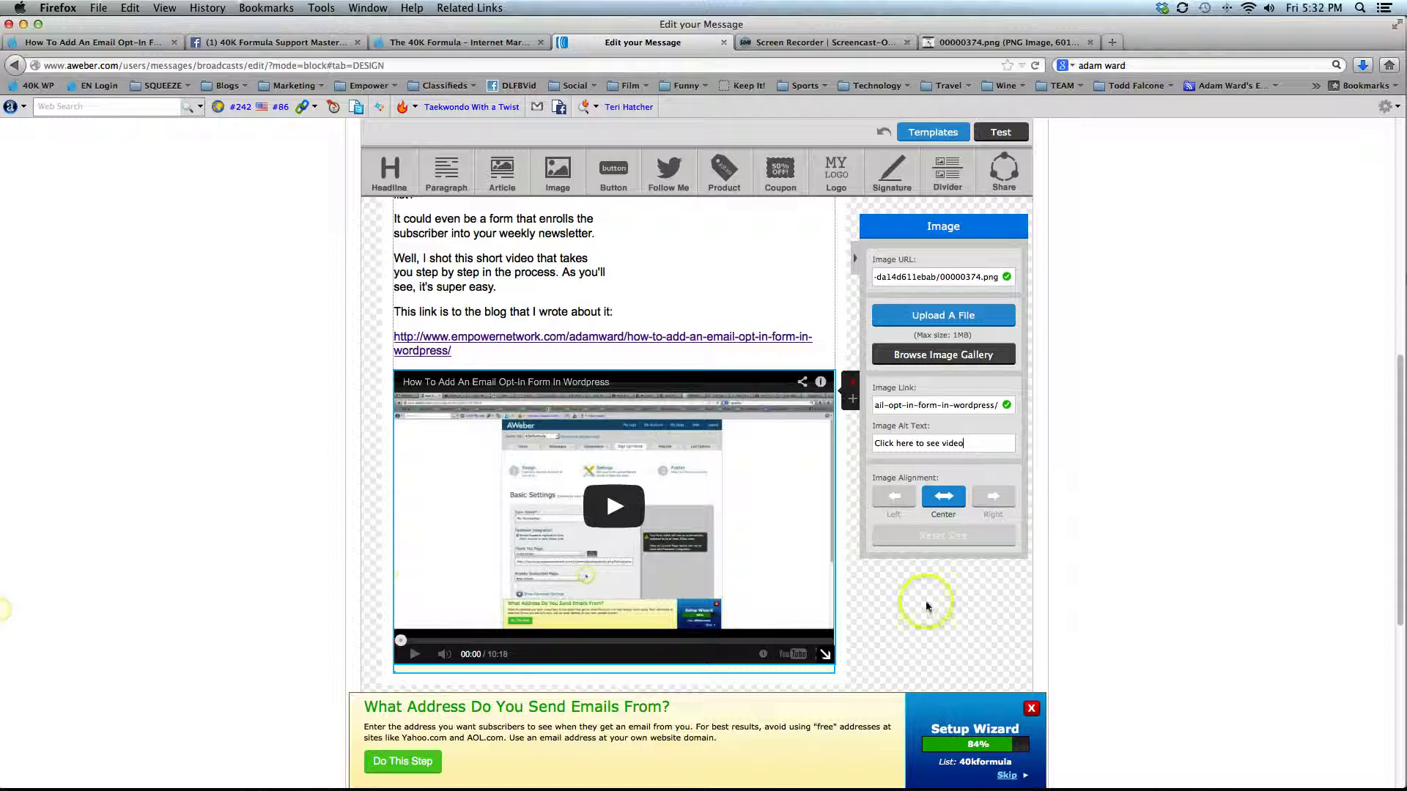
pyautogui.click(922, 579)
pyautogui.scroll(-3, 926, 522)
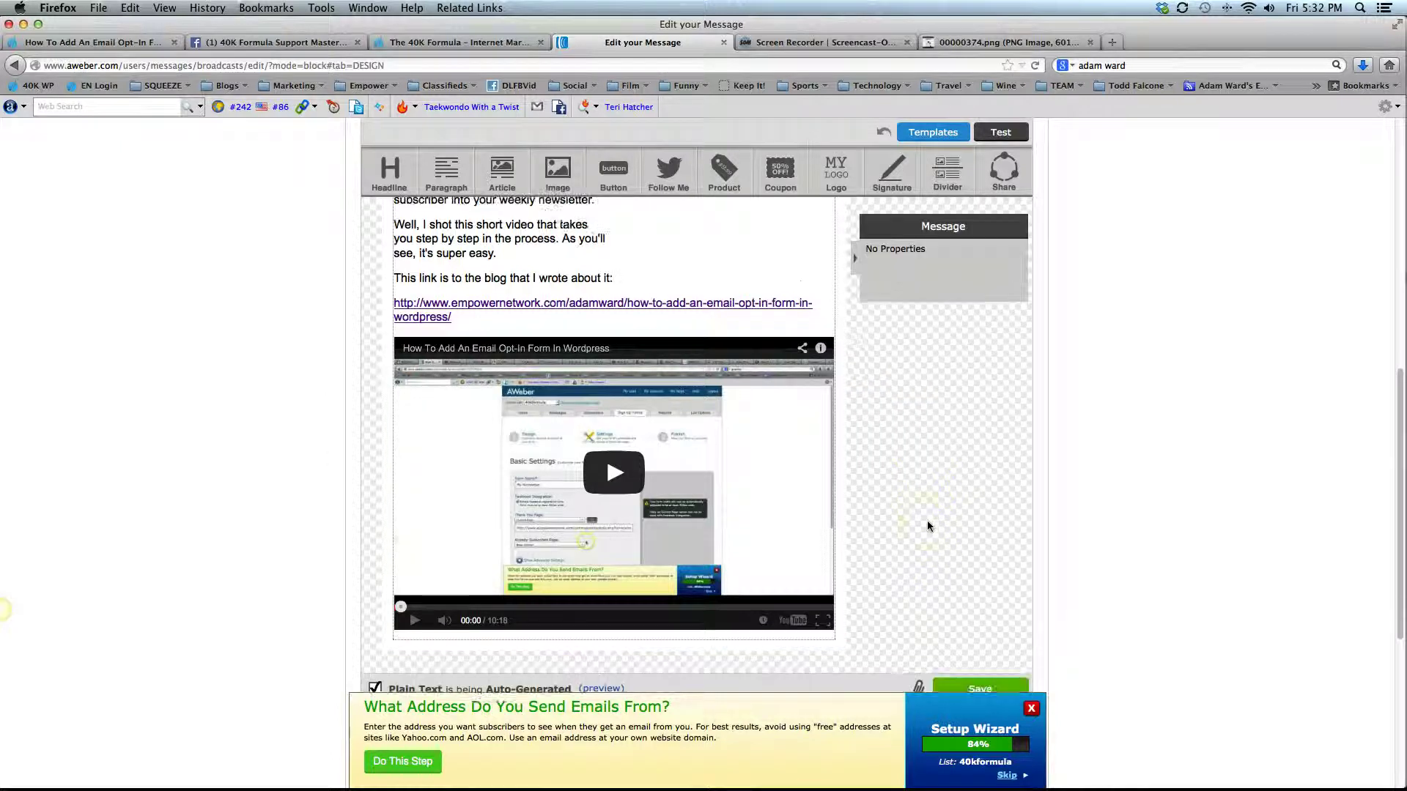
pyautogui.scroll(2, 922, 515)
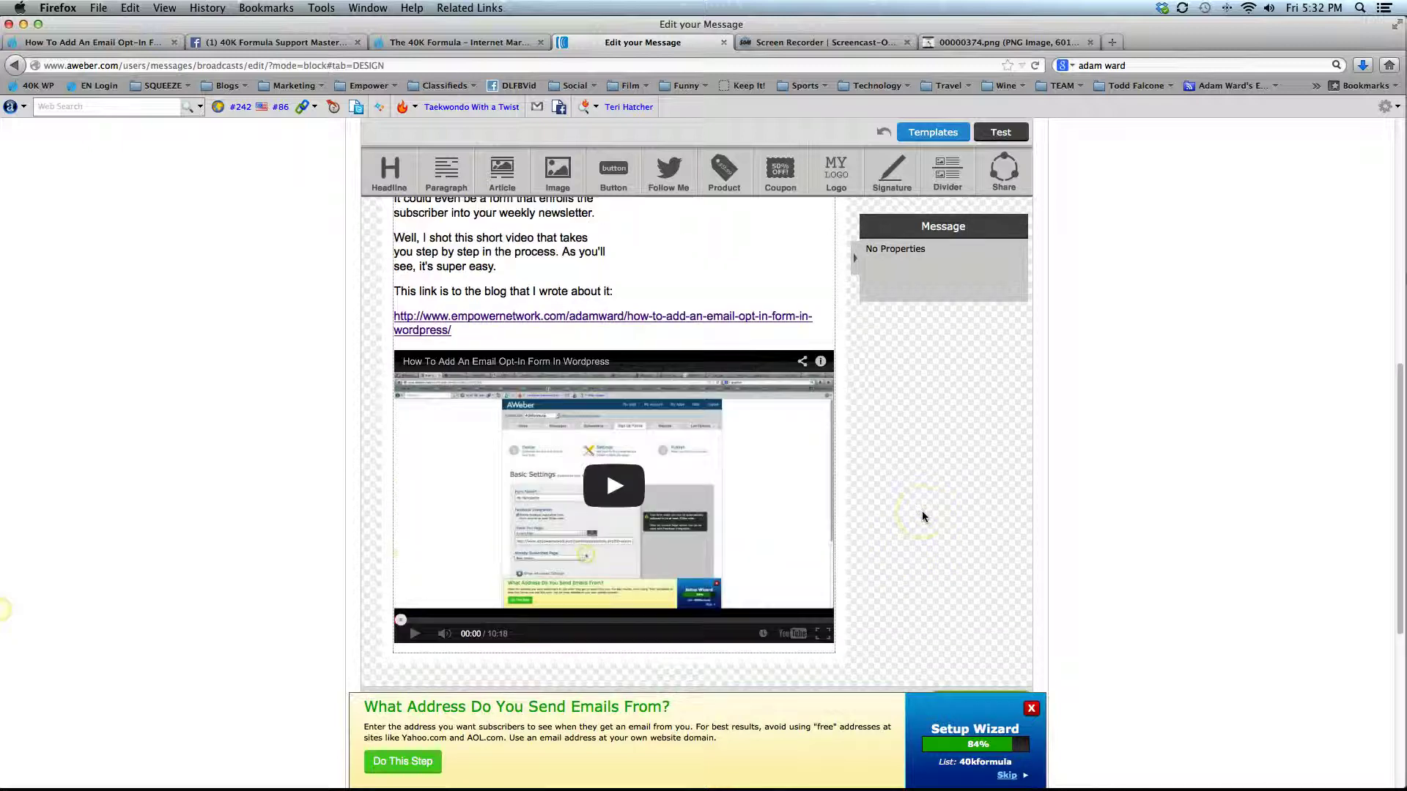
# Add a paragraph block below the video screenshot and delete all of its placeholder text.
pyautogui.scroll(10, 922, 512)
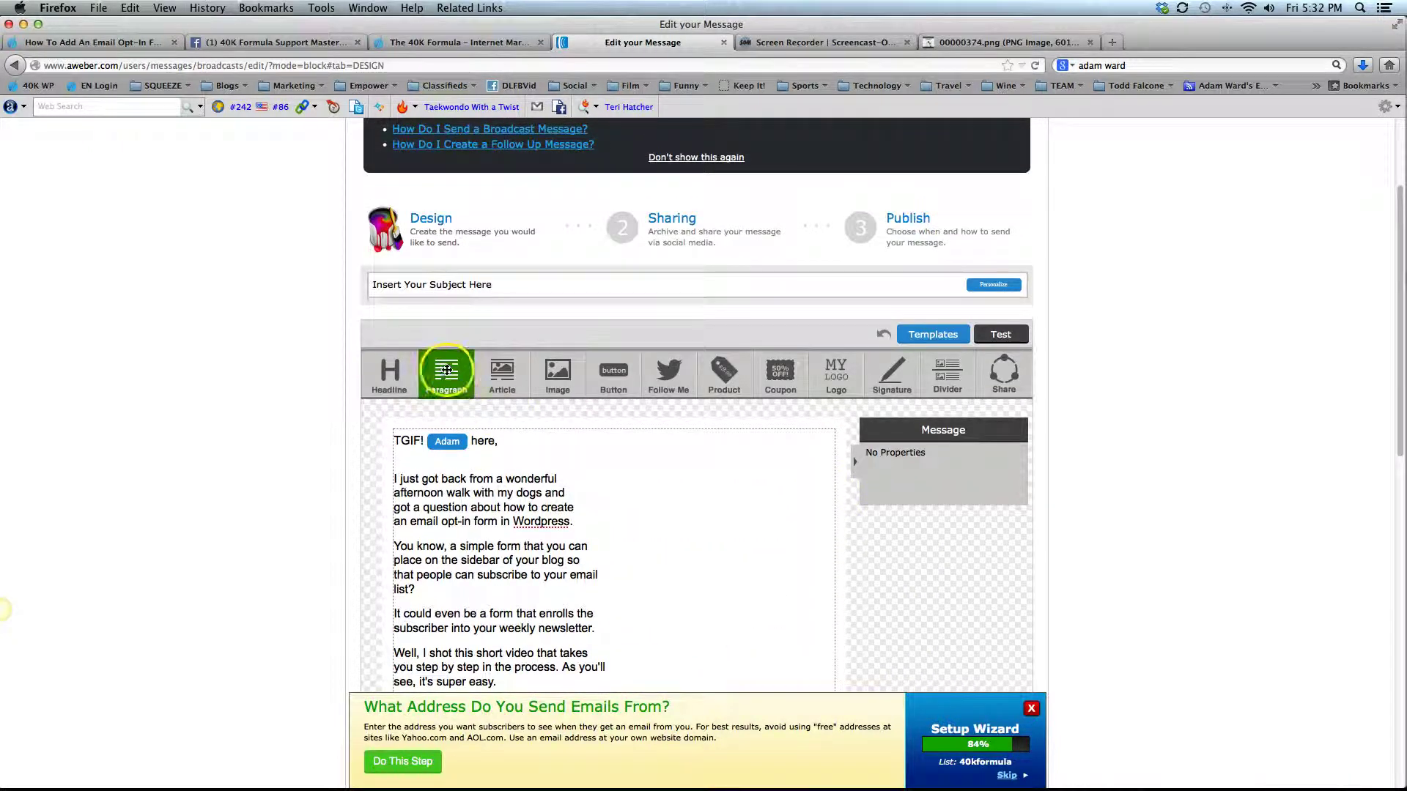
pyautogui.moveTo(446, 374); pyautogui.dragTo(548, 509)
pyautogui.scroll(-14, 509, 505)
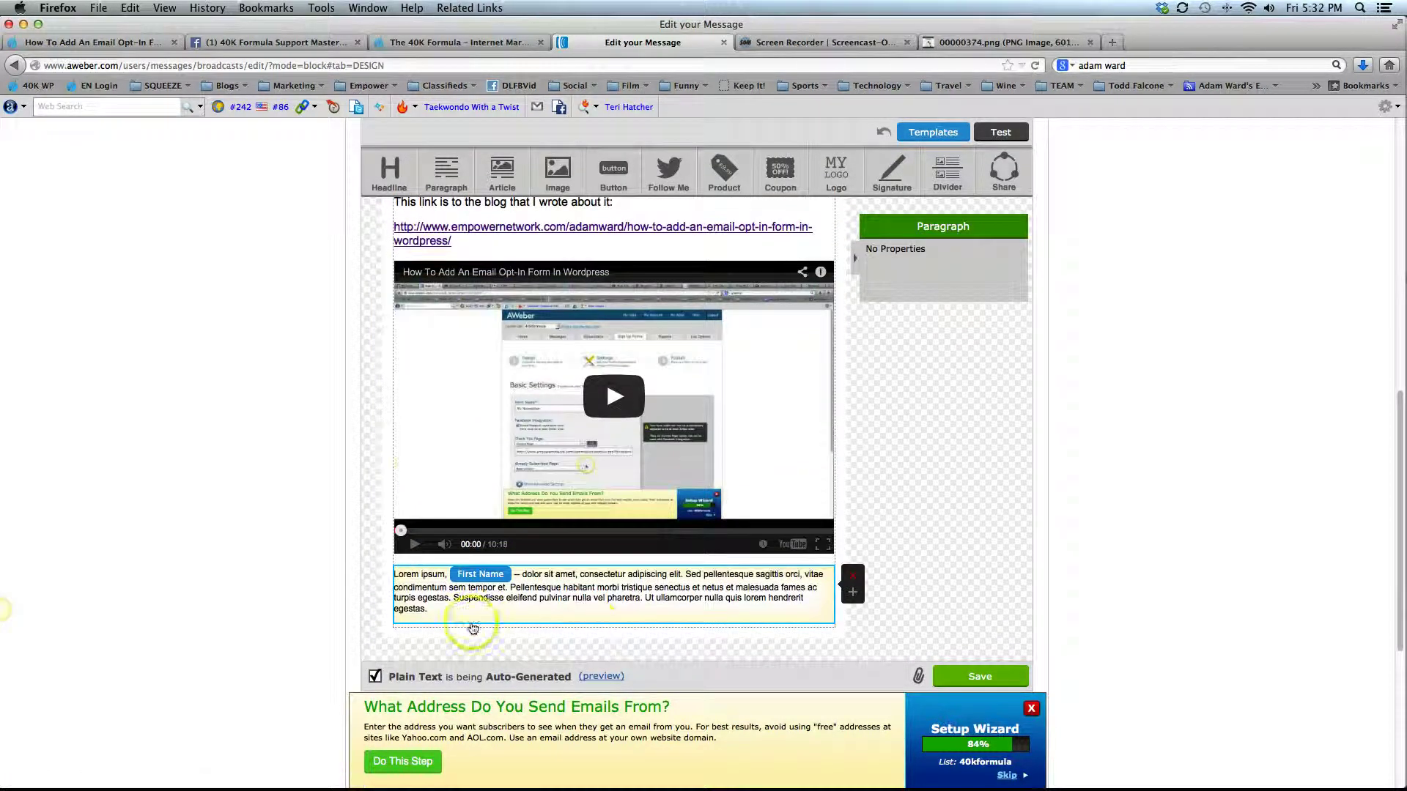
pyautogui.click(473, 609)
pyautogui.moveTo(413, 588); pyautogui.dragTo(382, 567)
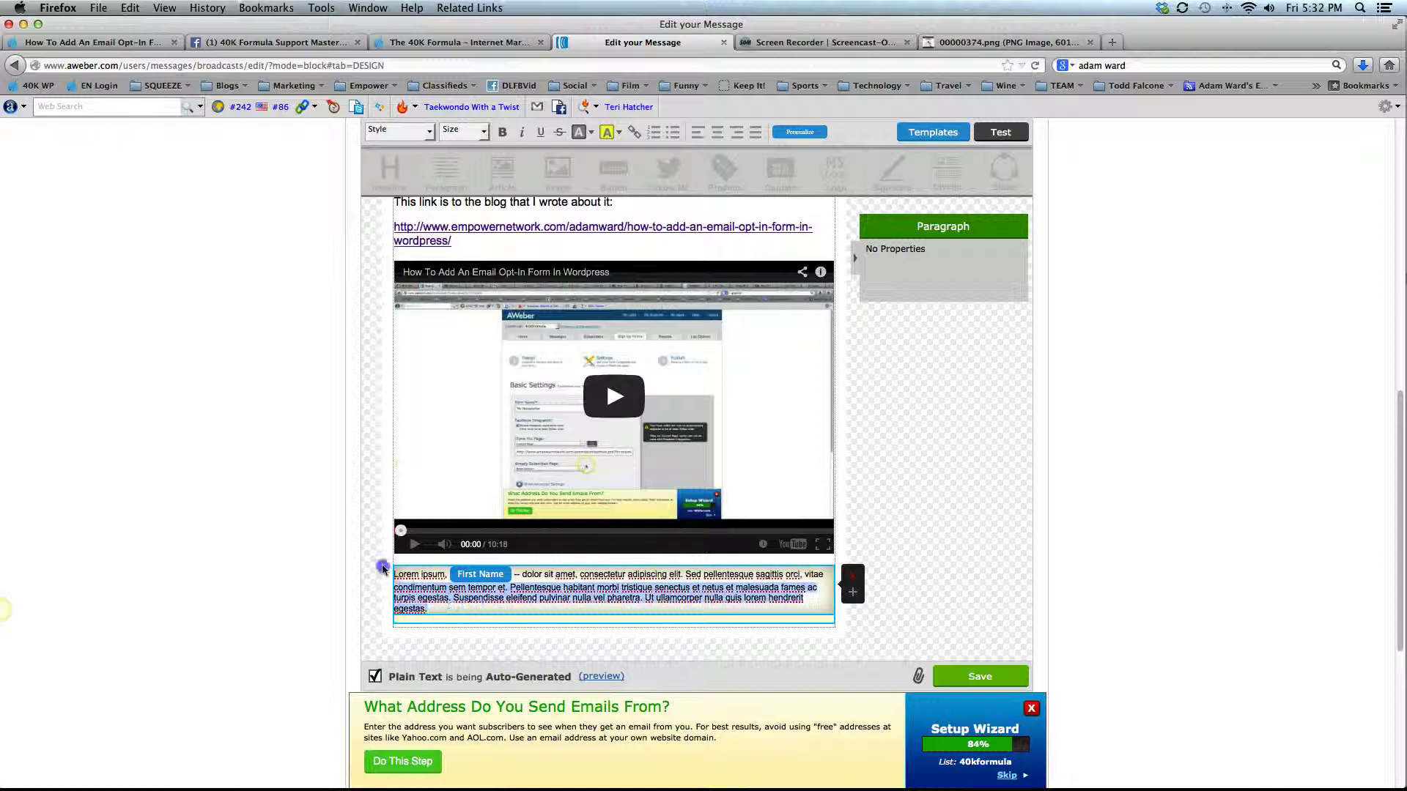
pyautogui.press('BackSpace')
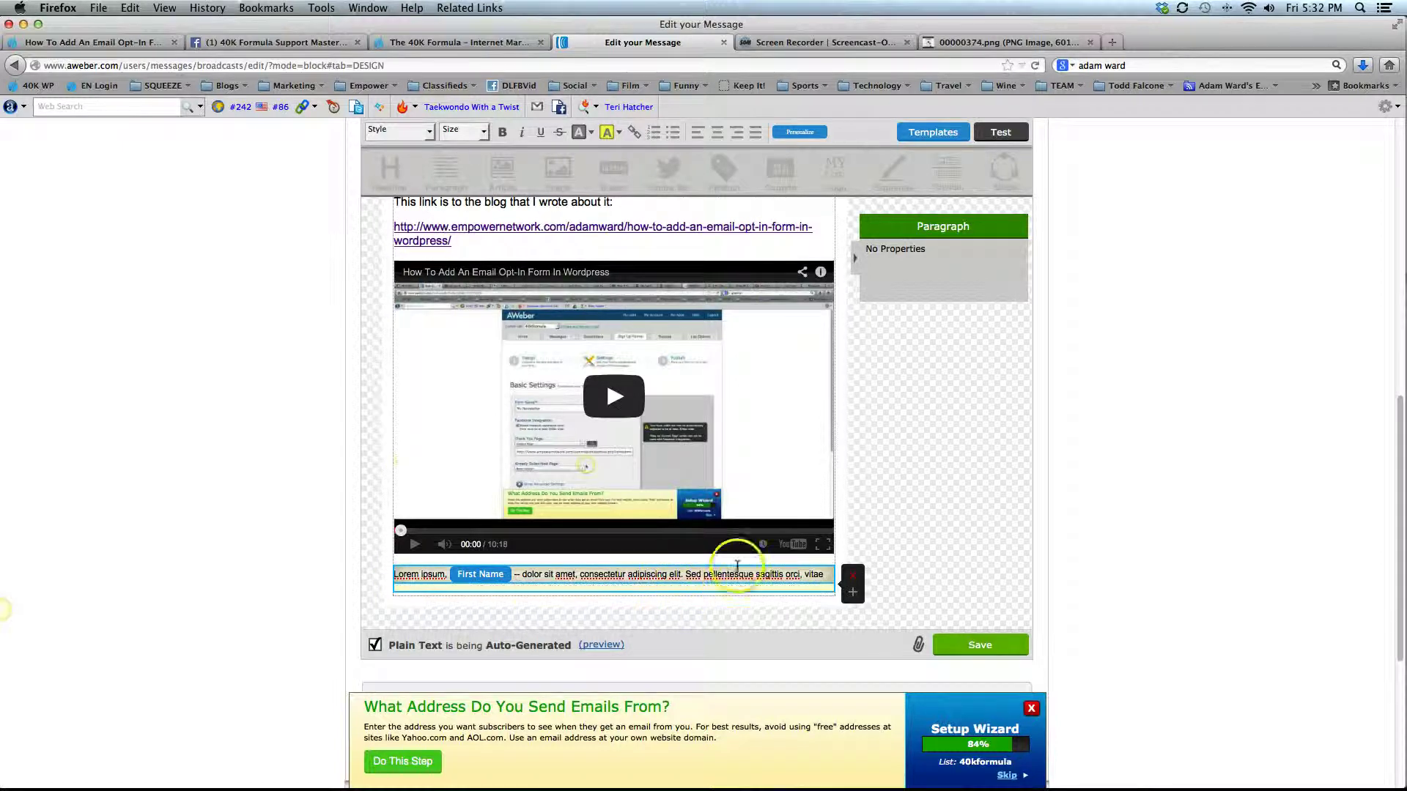
pyautogui.moveTo(828, 574); pyautogui.dragTo(404, 575)
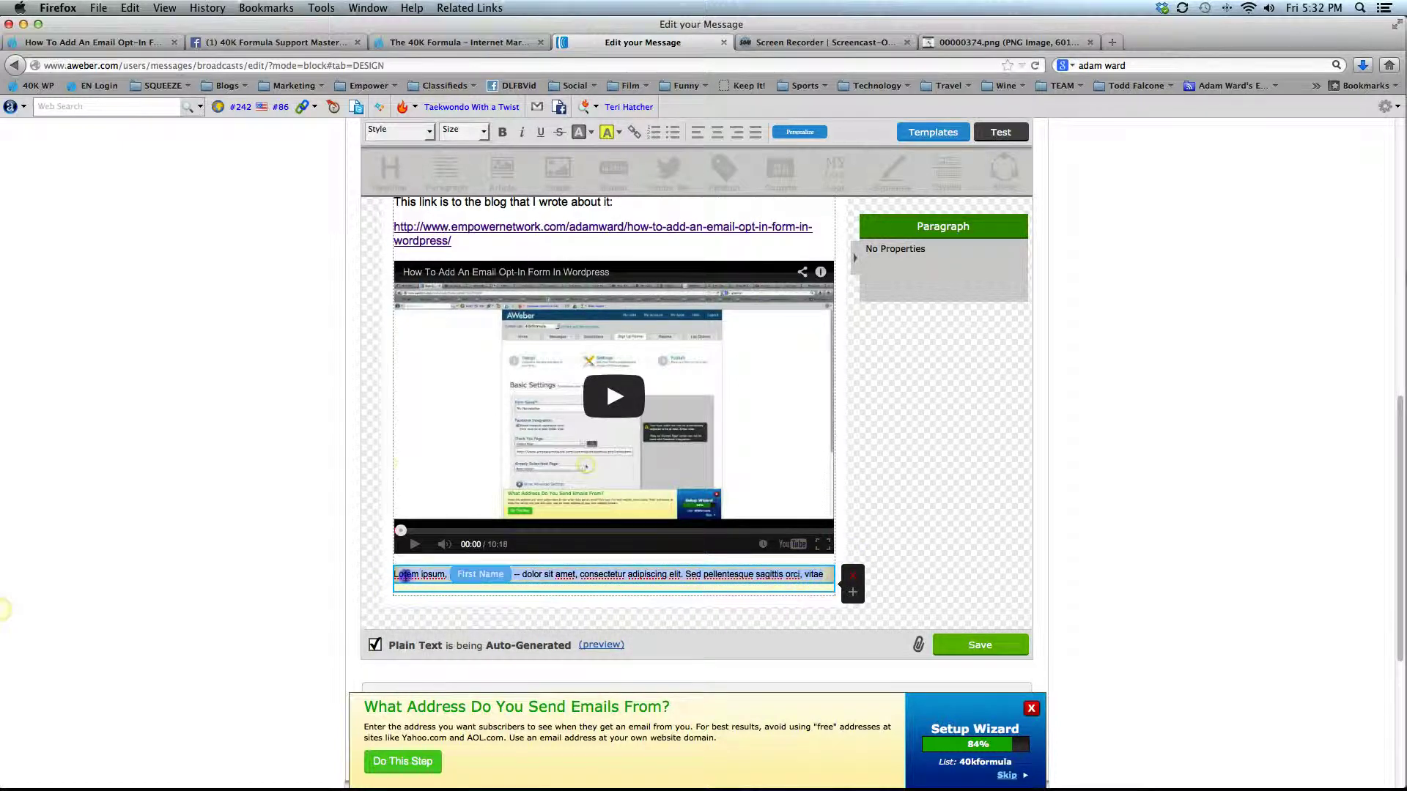
pyautogui.press('BackSpace')
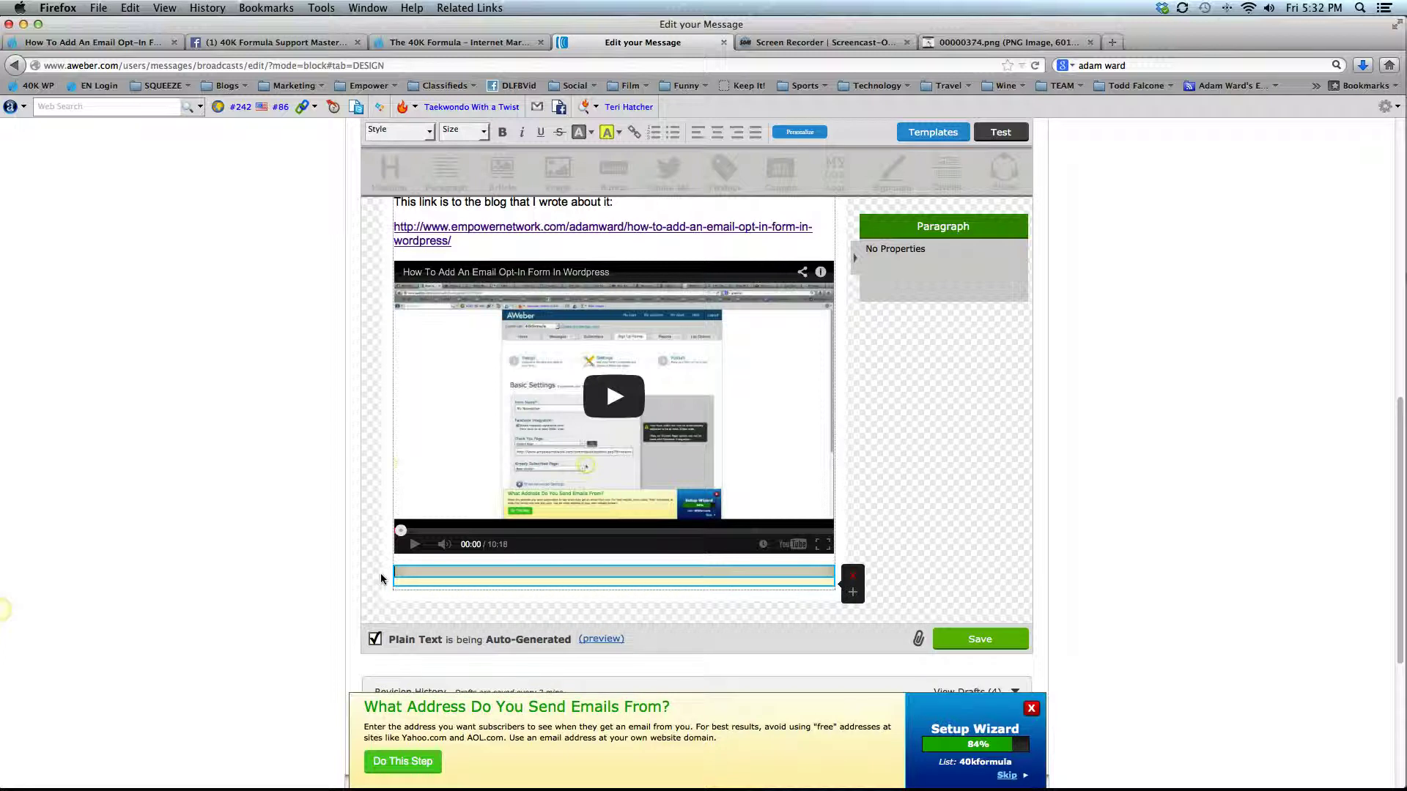
# Write "Enjoy!" in the new paragraph and insert a personalization field set to the Signature snippet on the line below.
pyautogui.write('Enjoy!')
pyautogui.press('Return')
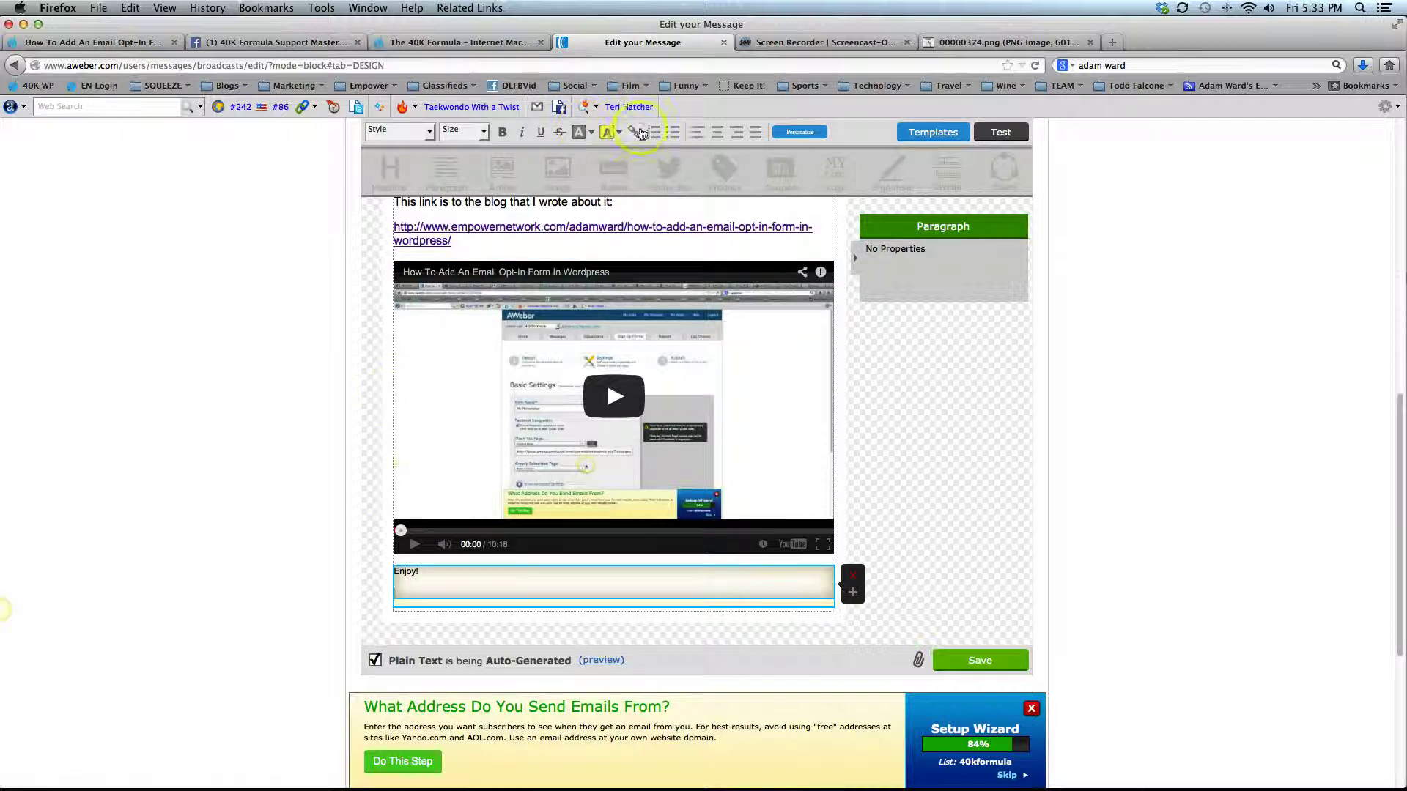
pyautogui.click(799, 132)
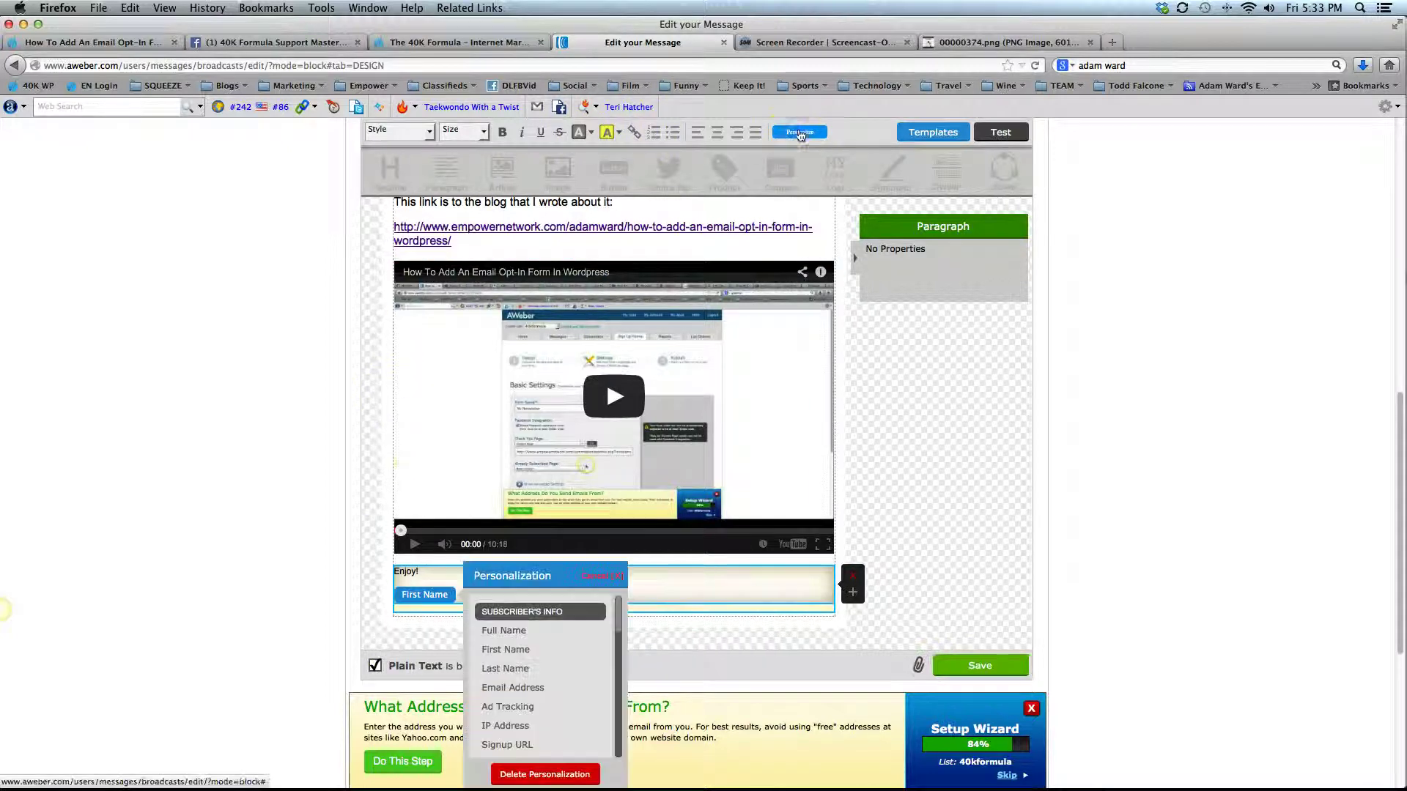
pyautogui.scroll(-6, 565, 644)
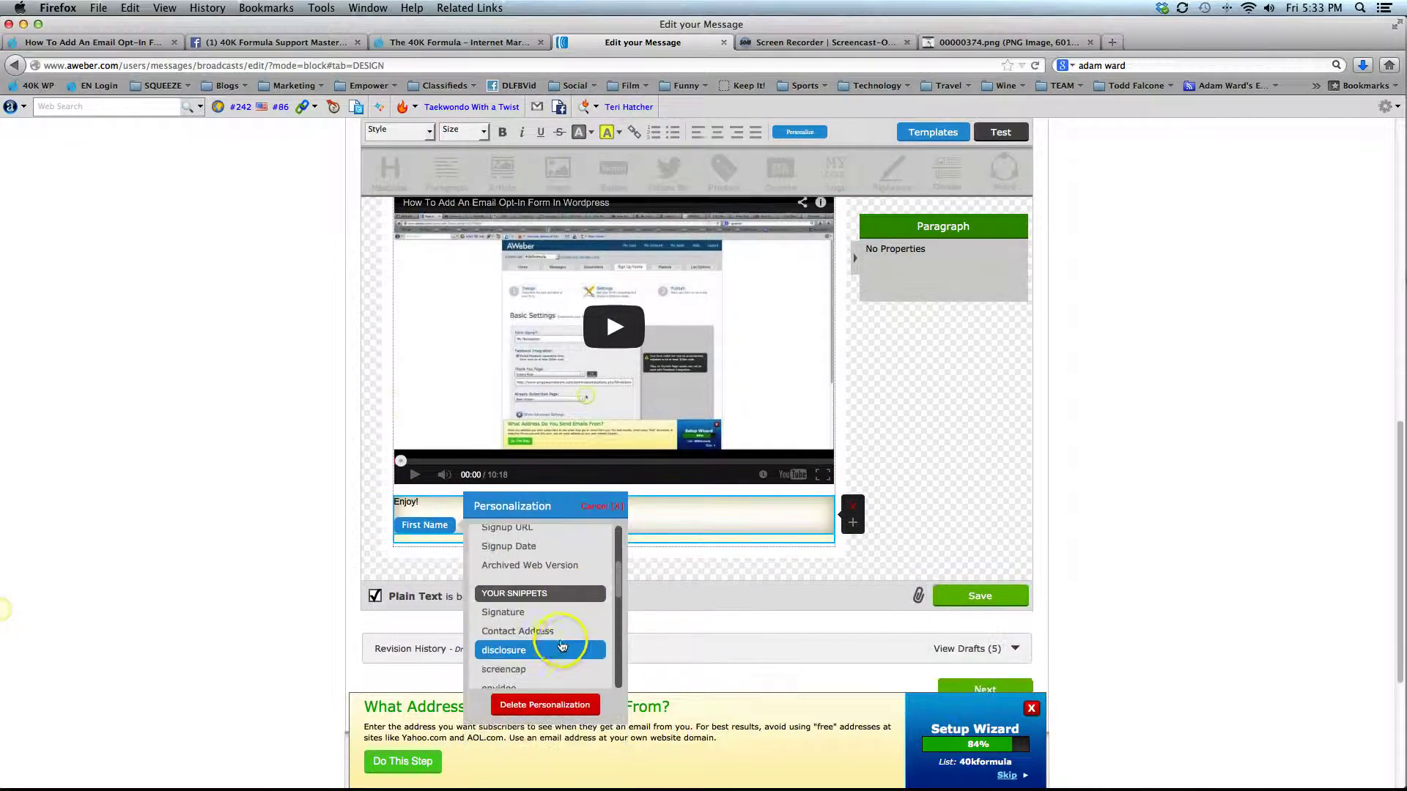
pyautogui.click(545, 619)
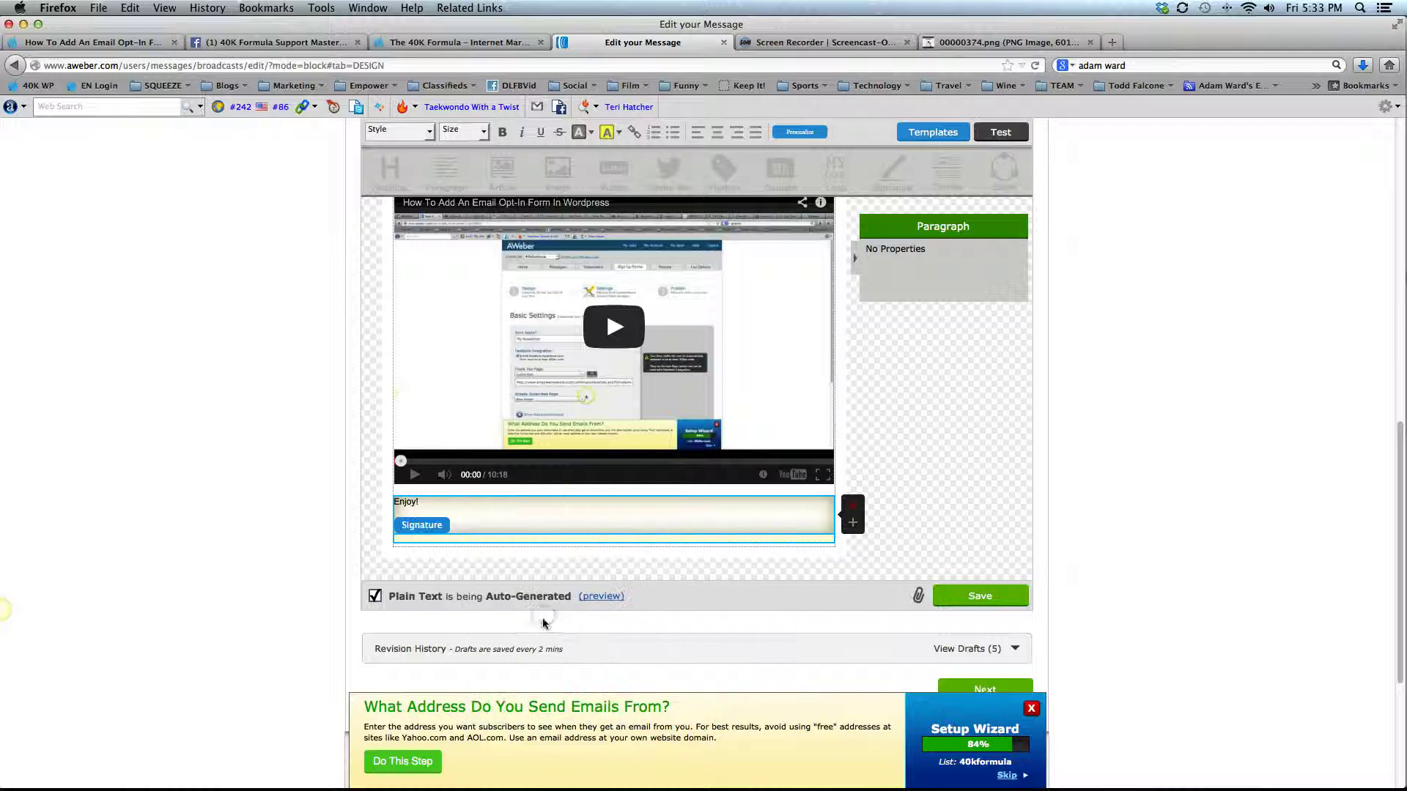
pyautogui.click(920, 479)
pyautogui.scroll(4, 911, 483)
pyautogui.scroll(-5, 912, 484)
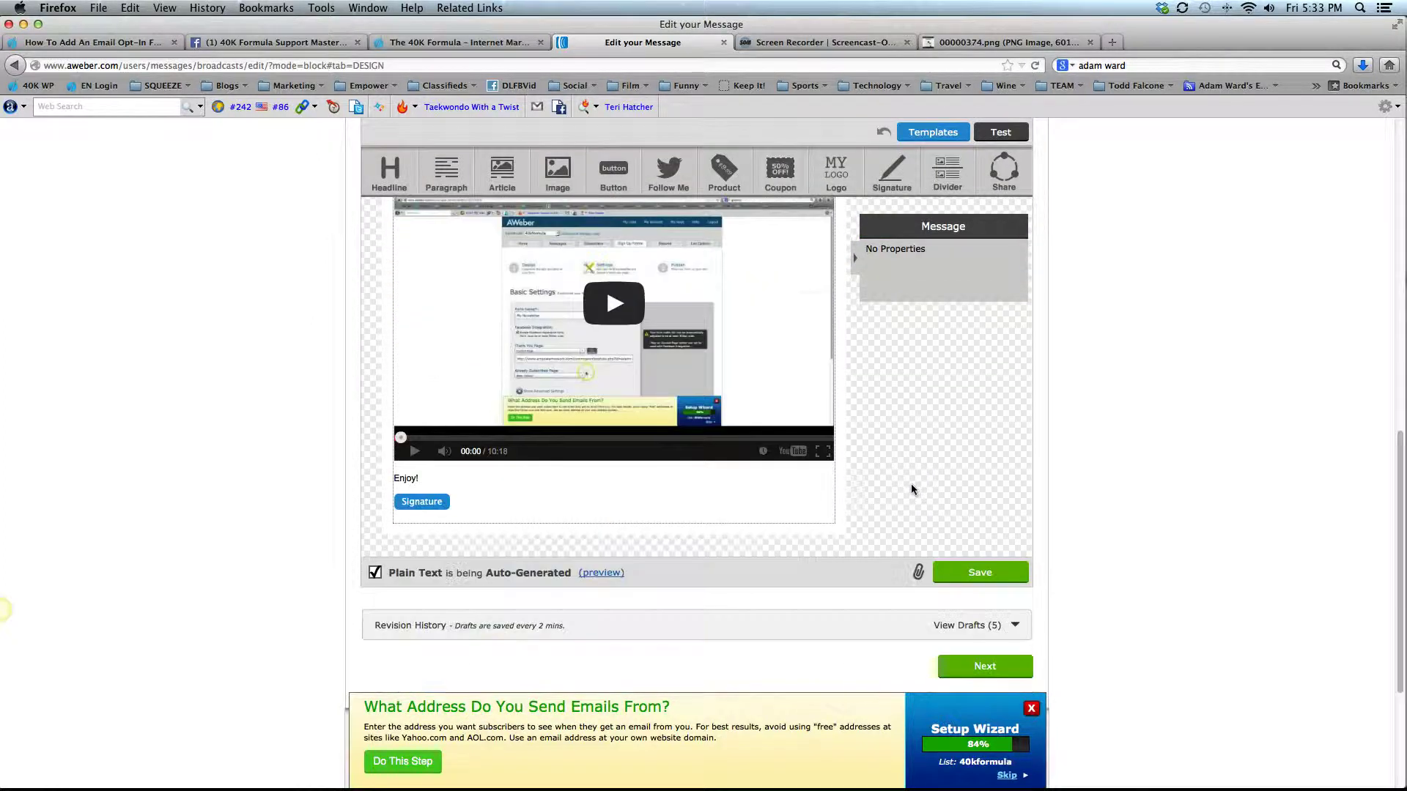
# Save the broadcast message and look back over its content up to the subject line.
pyautogui.click(939, 566)
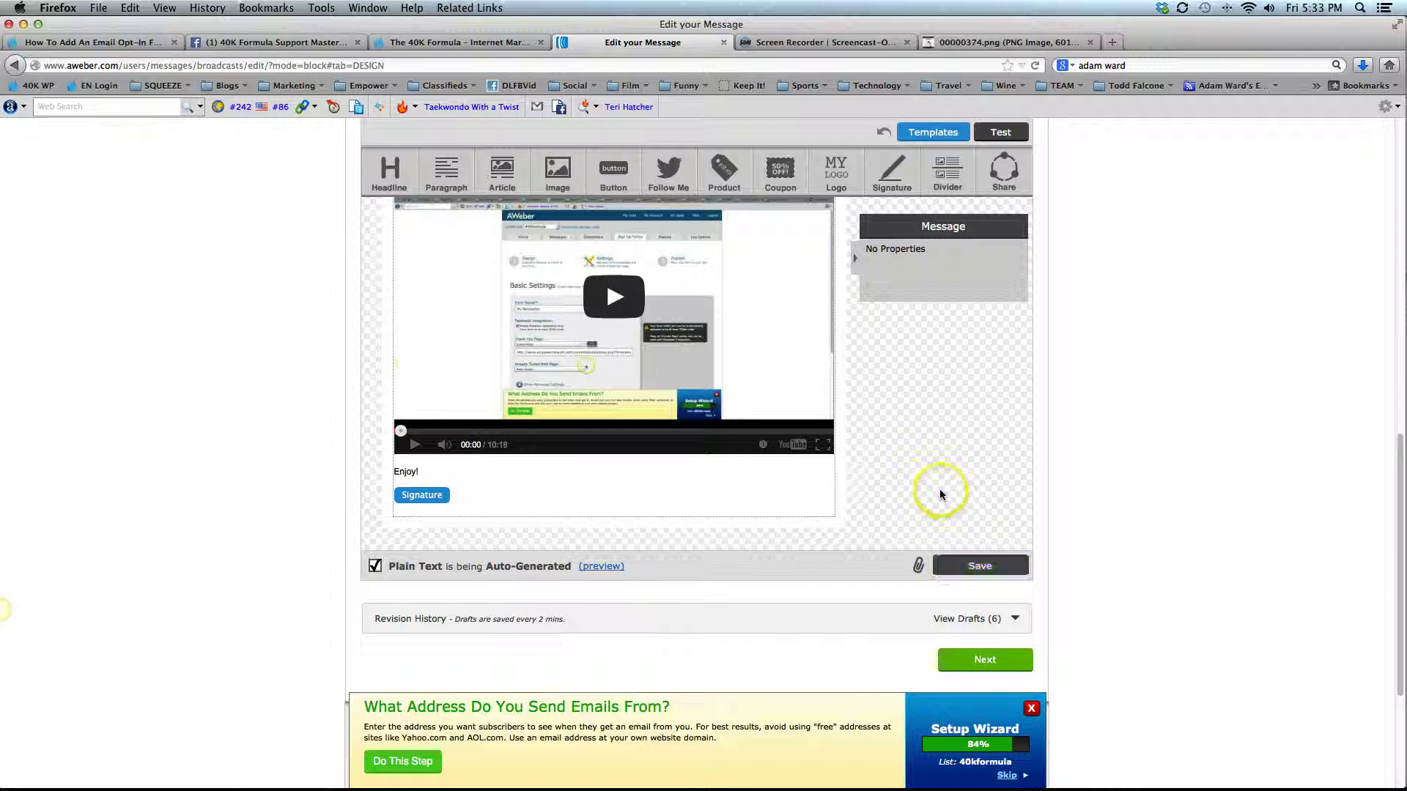
pyautogui.scroll(-3, 939, 489)
pyautogui.scroll(6, 939, 490)
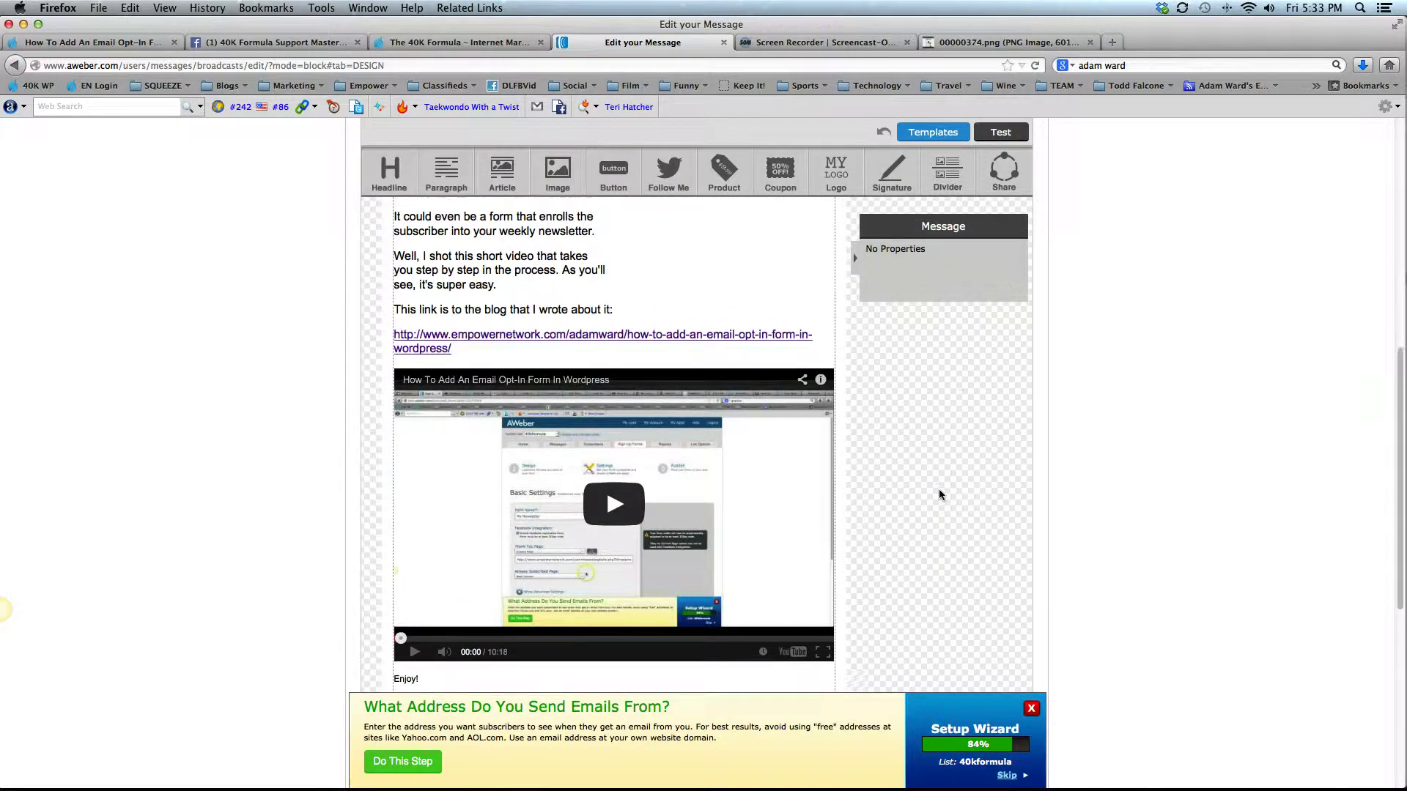
pyautogui.scroll(5, 939, 494)
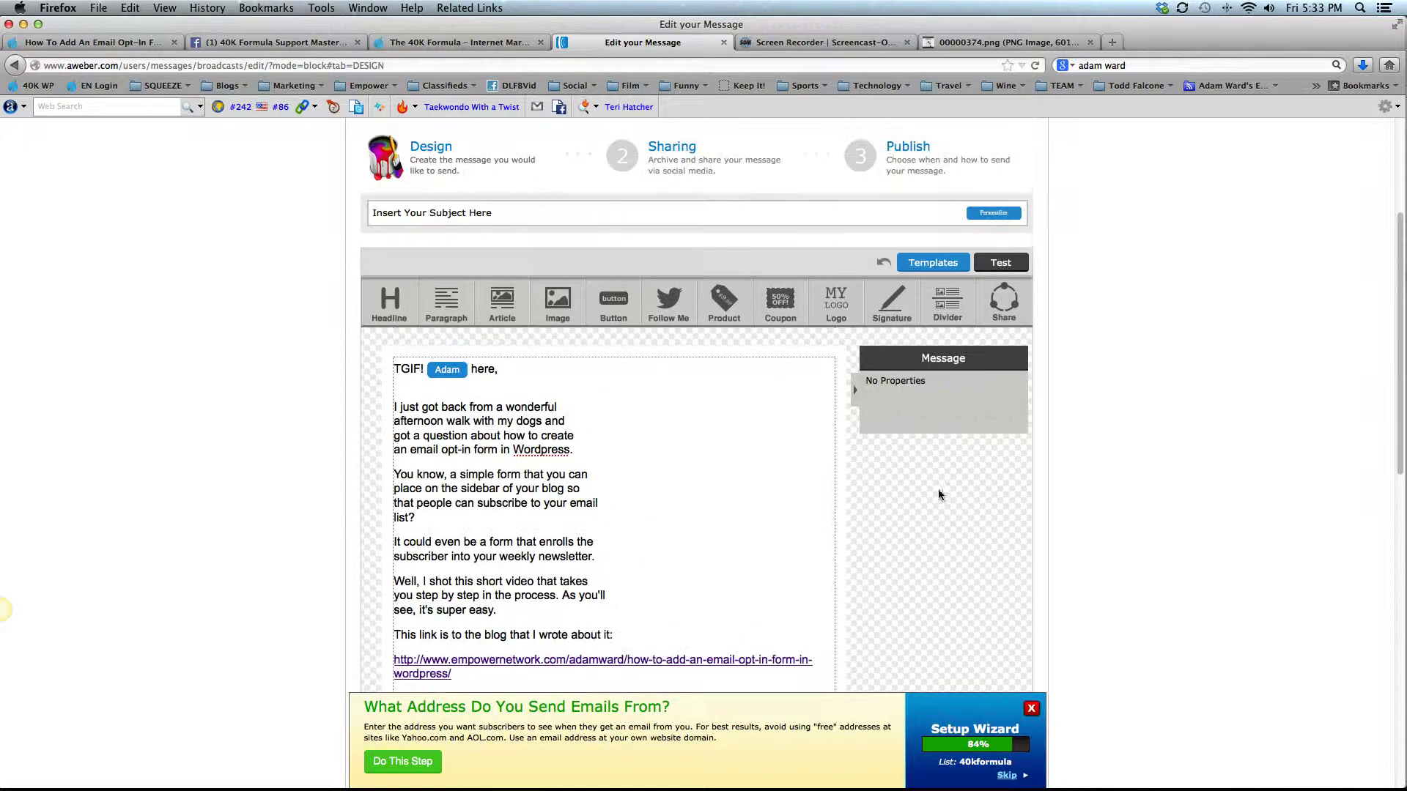
# Preview the full broadcast message and send a test copy to the prefilled email address.
pyautogui.click(997, 263)
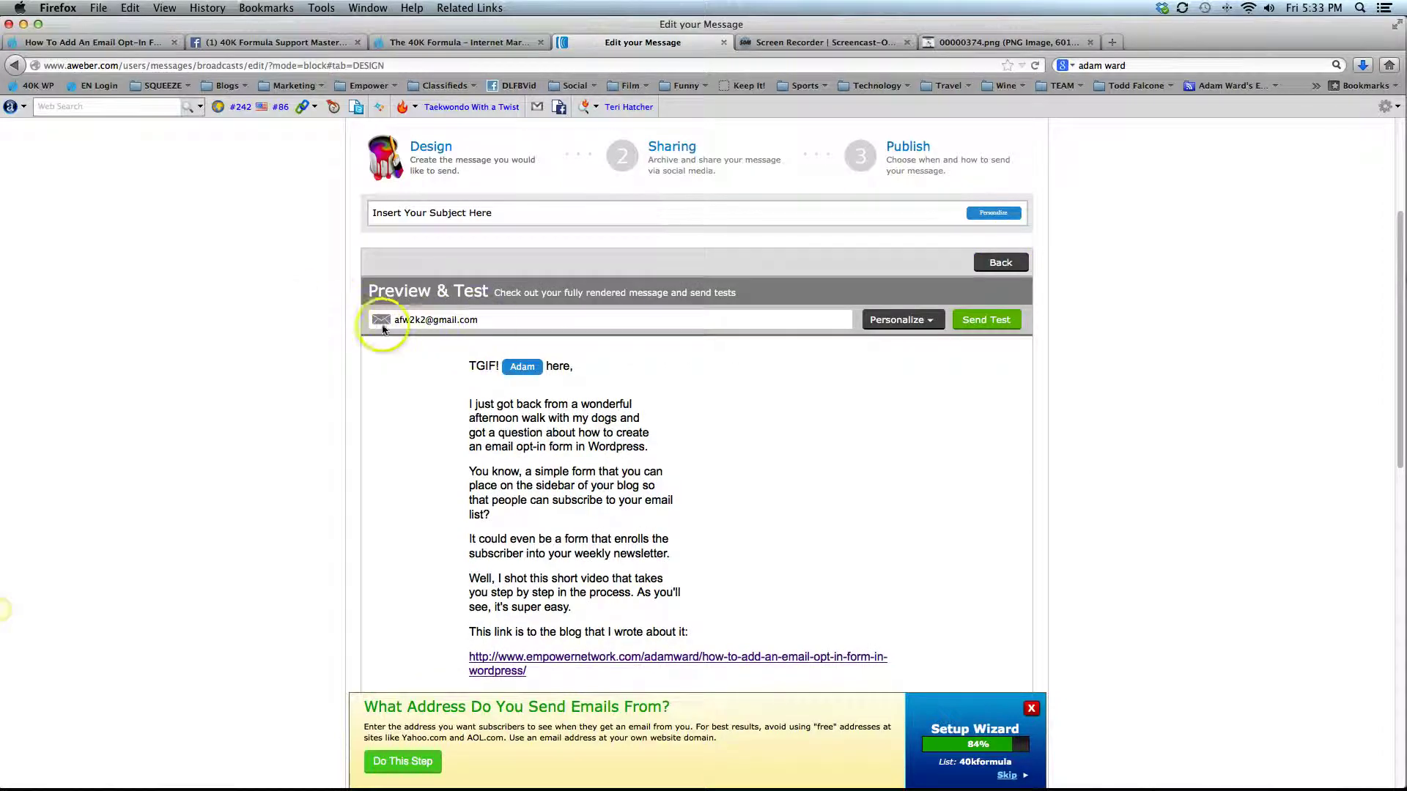
pyautogui.scroll(-10, 408, 443)
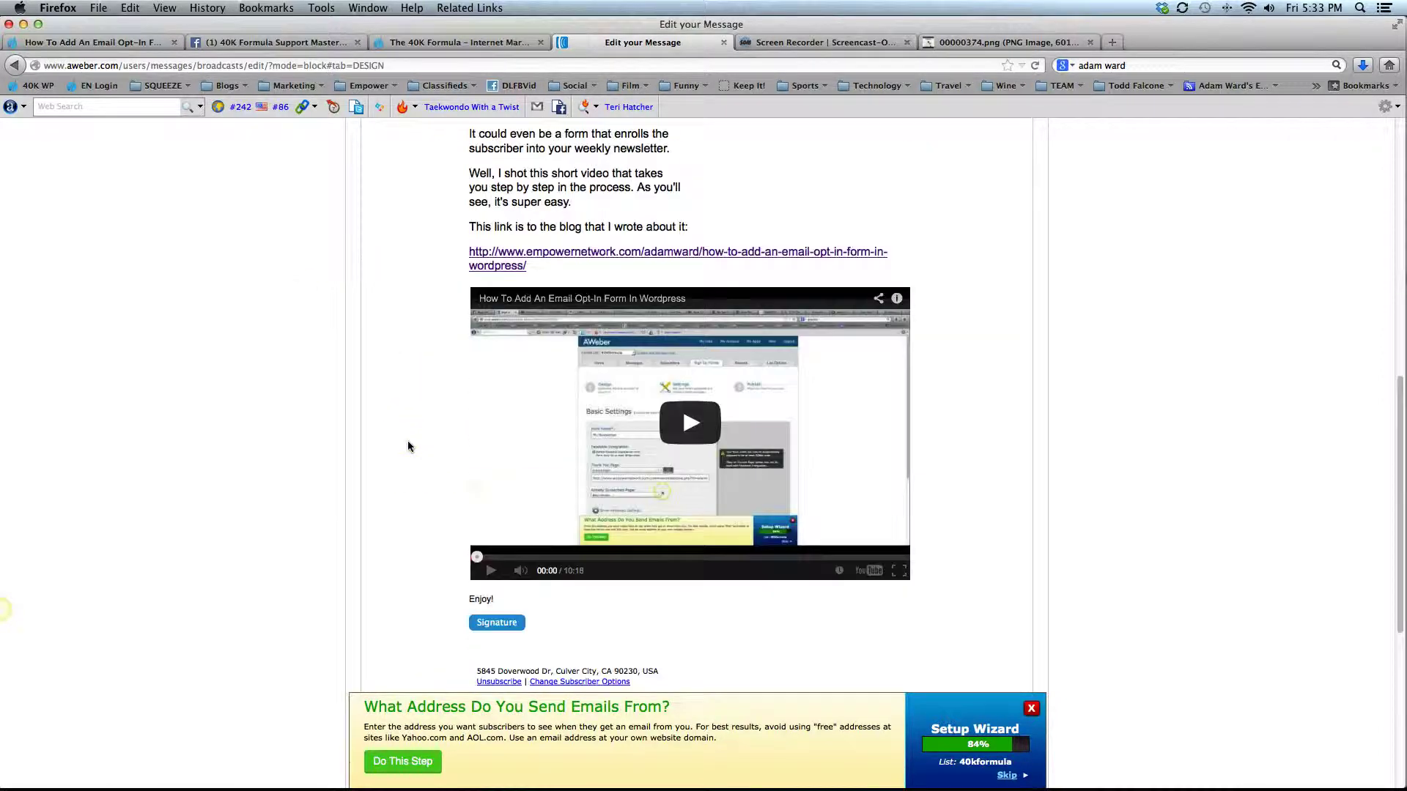
pyautogui.scroll(-1, 408, 446)
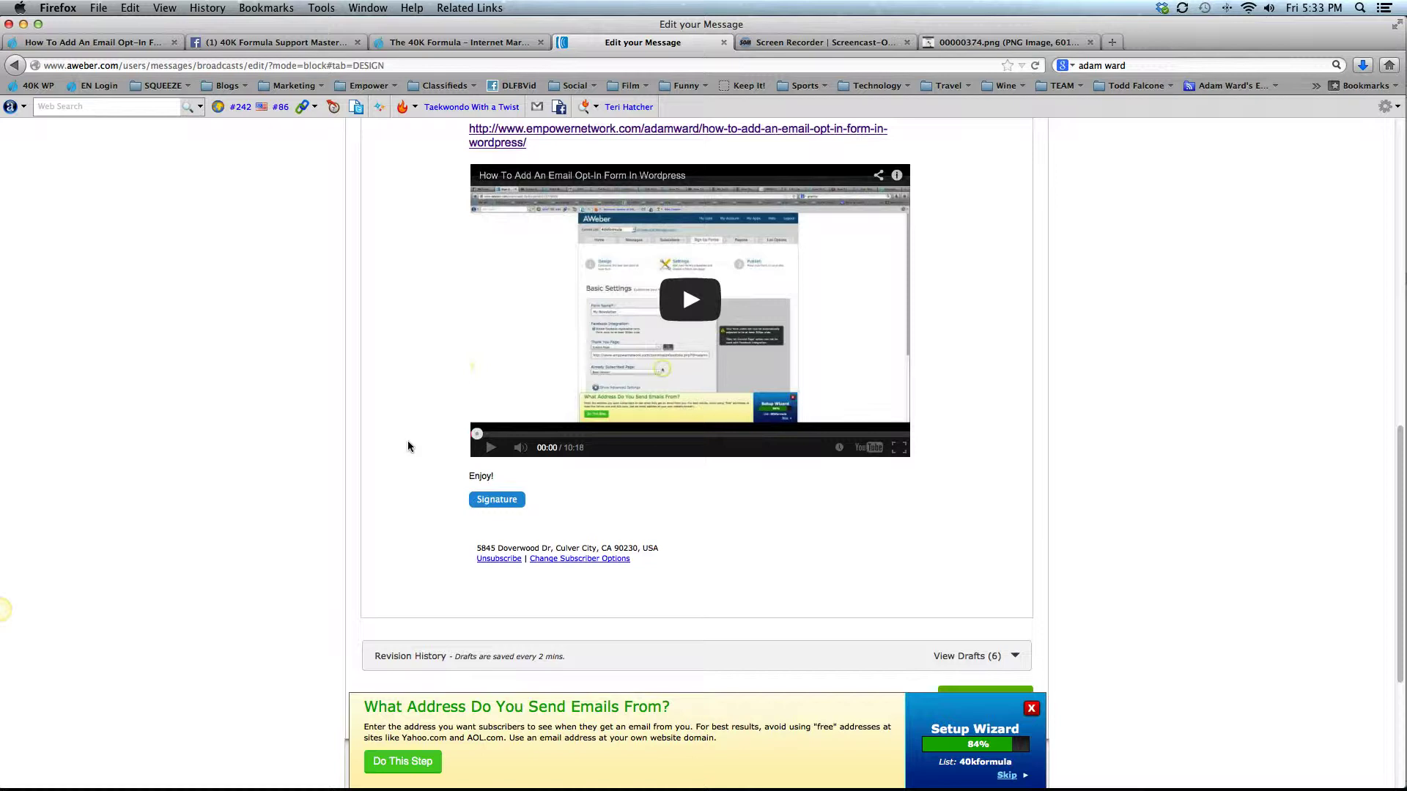
pyautogui.scroll(15, 380, 445)
pyautogui.click(984, 549)
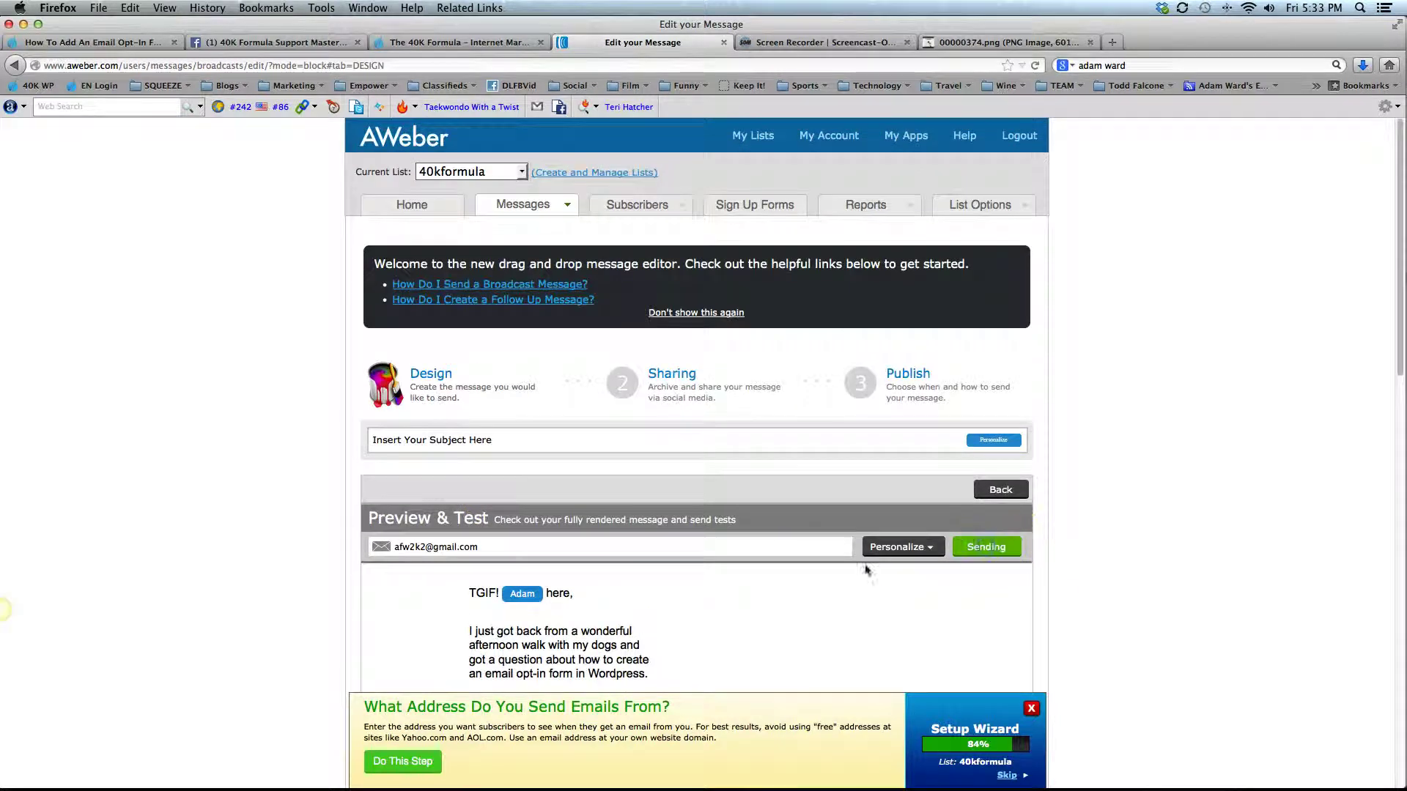
pyautogui.scroll(-4, 831, 586)
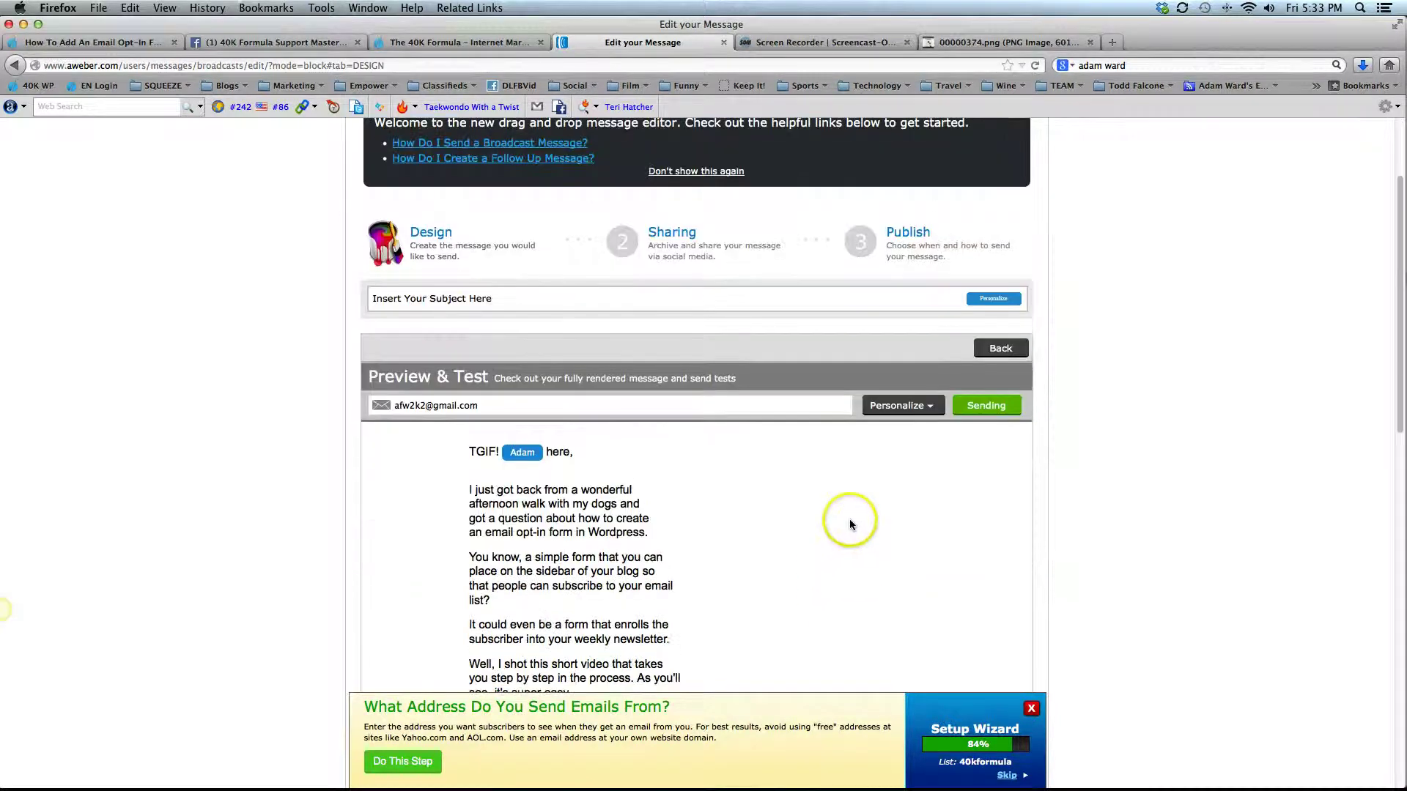
pyautogui.scroll(-5, 850, 519)
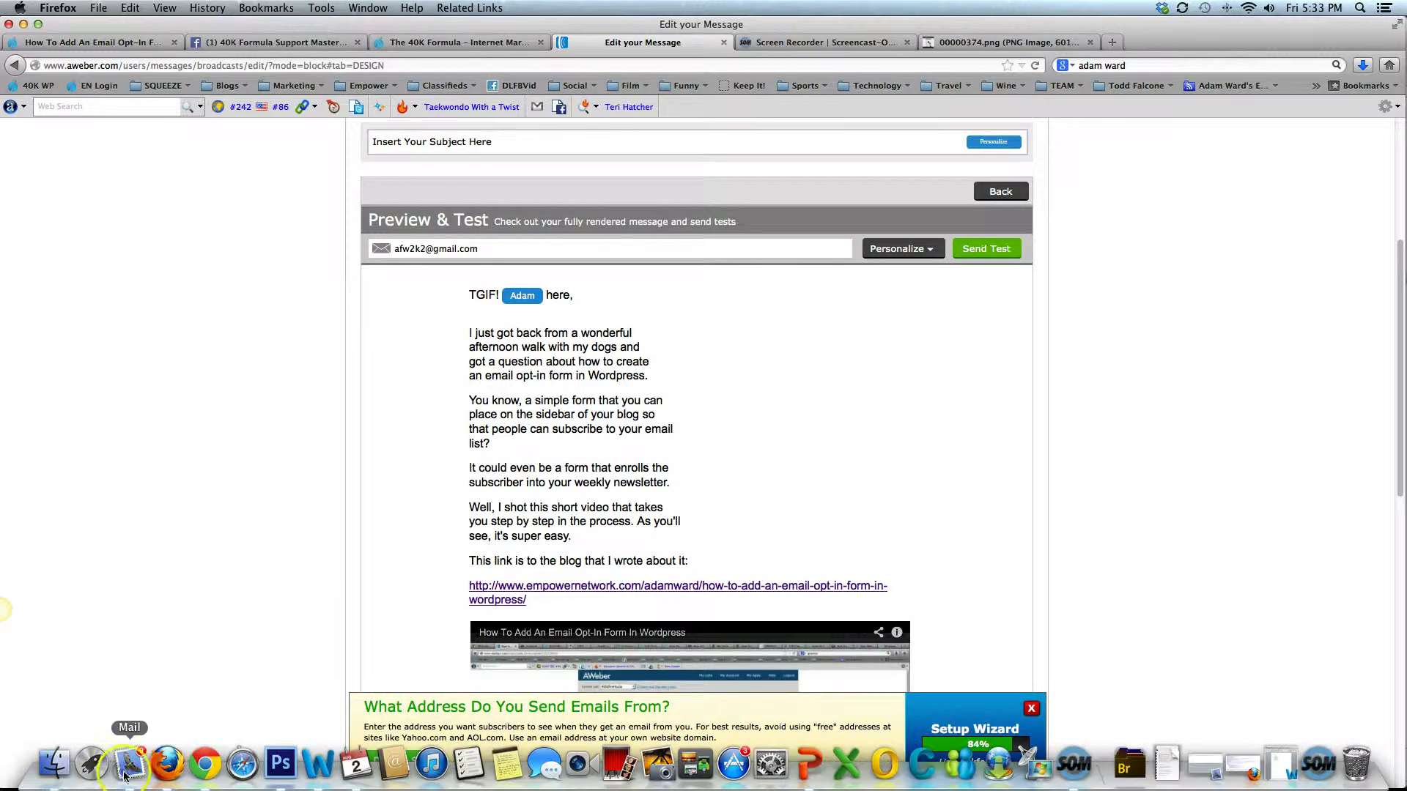
# Switch to Mail, fetch new messages and open the test email with the subject "Insert Your Subject Here".
pyautogui.click(128, 782)
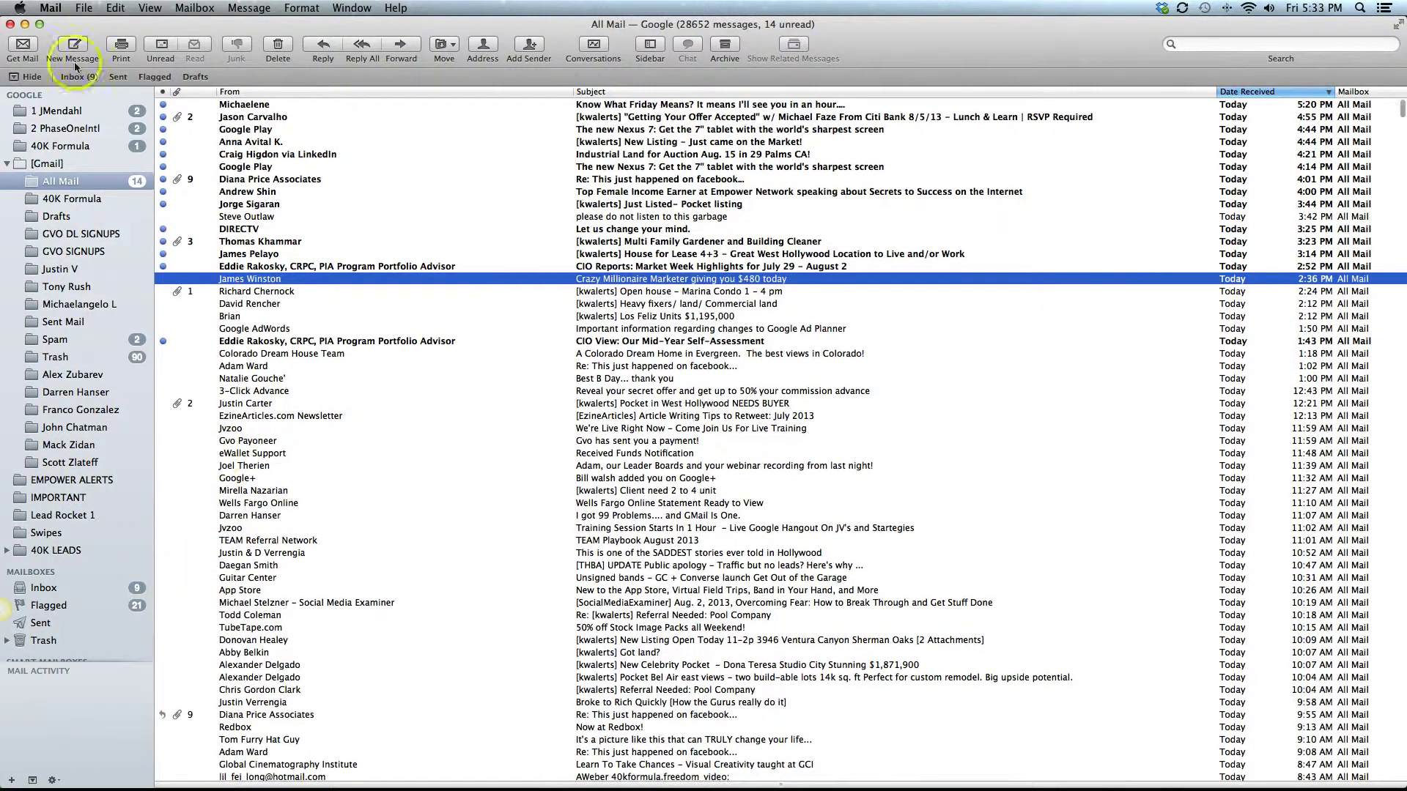
pyautogui.click(23, 48)
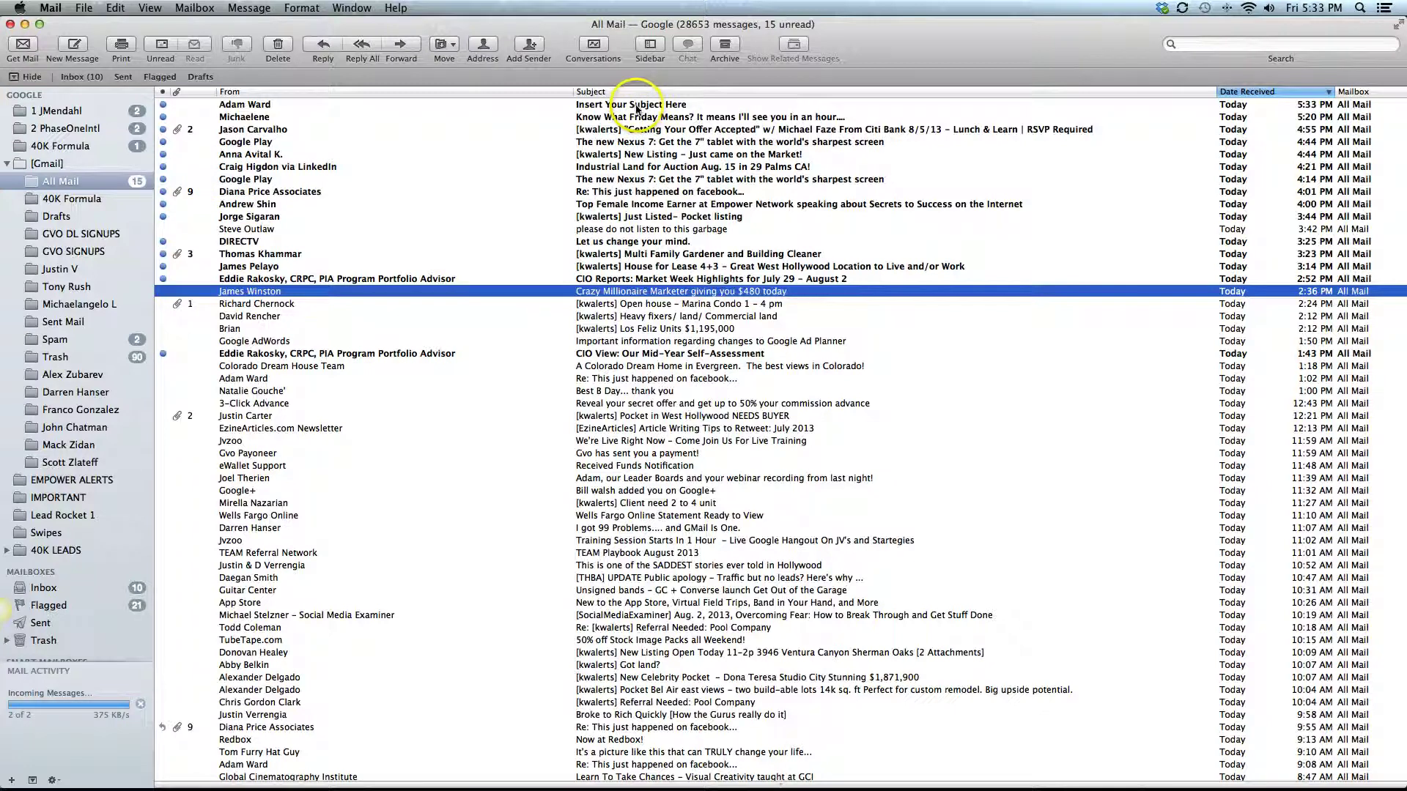
pyautogui.click(609, 107)
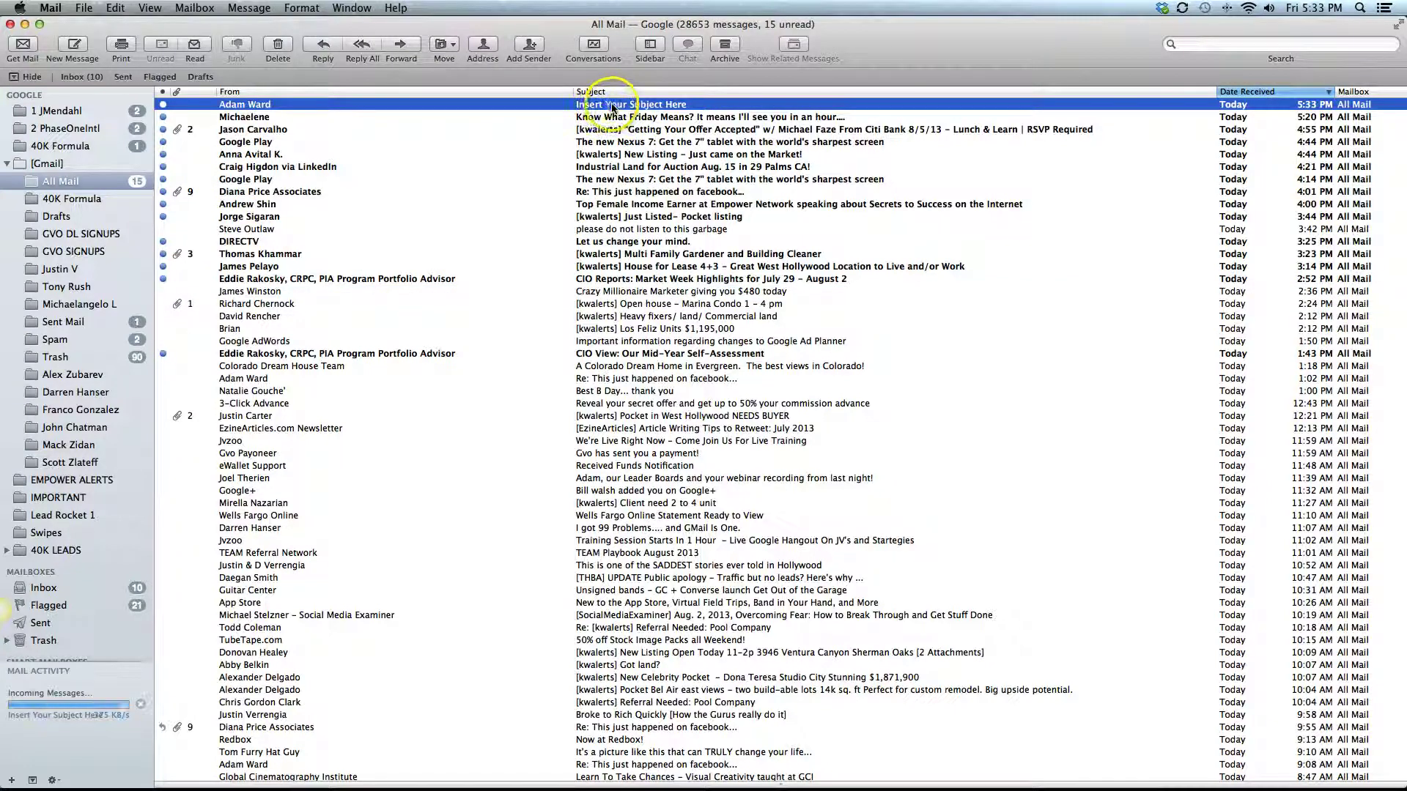
pyautogui.doubleClick(610, 108)
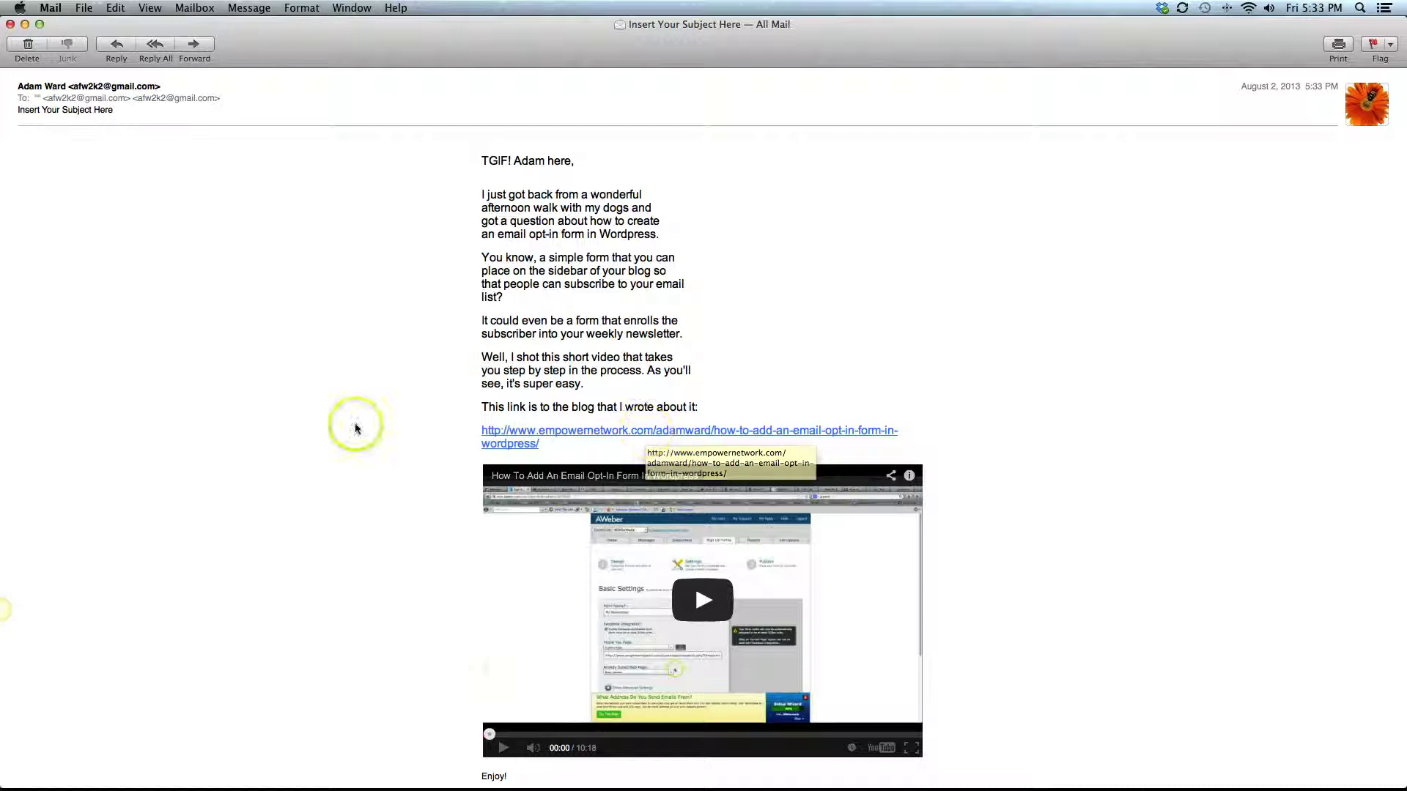
# Test the blog link and the linked video screenshot in the test email, closing each web page they open.
pyautogui.click(609, 431)
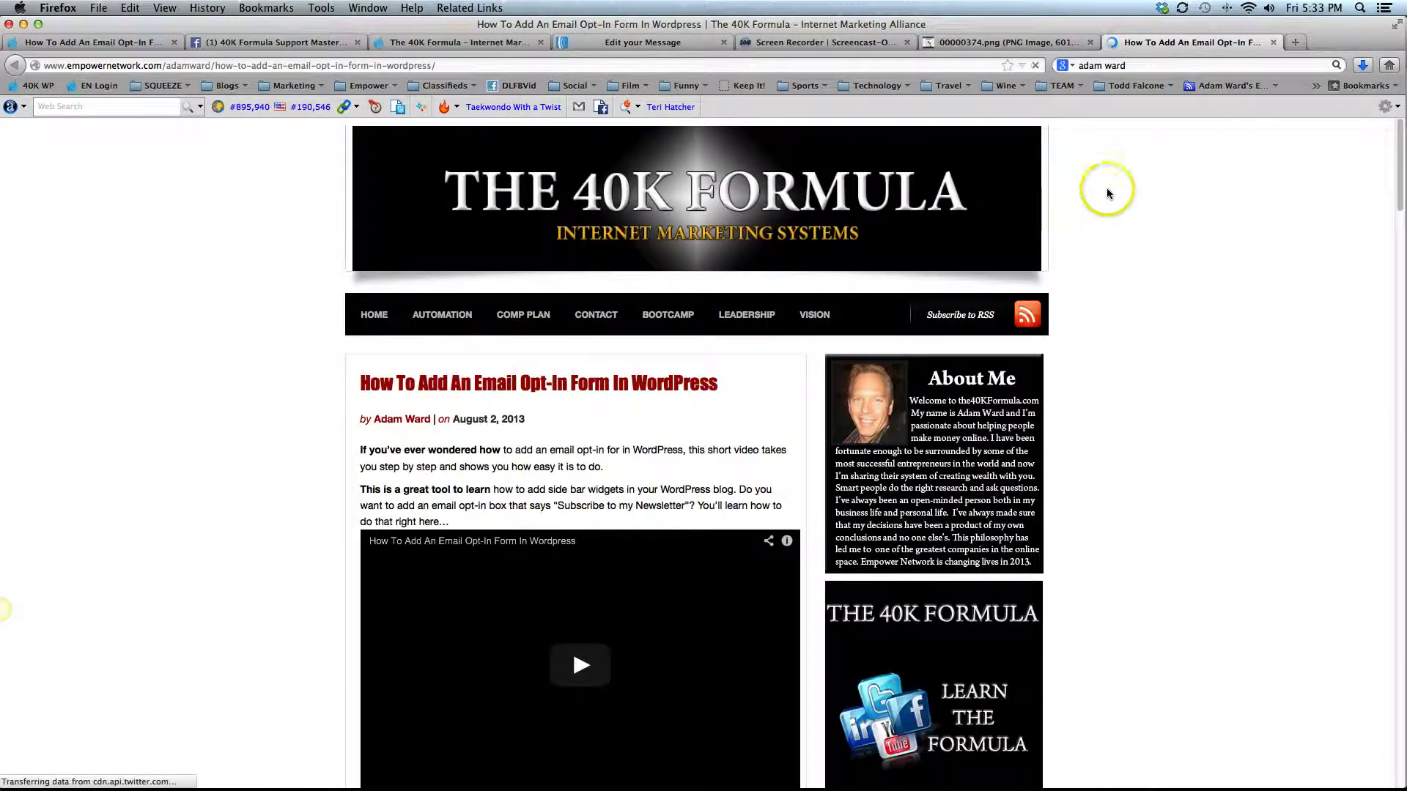
pyautogui.click(1273, 43)
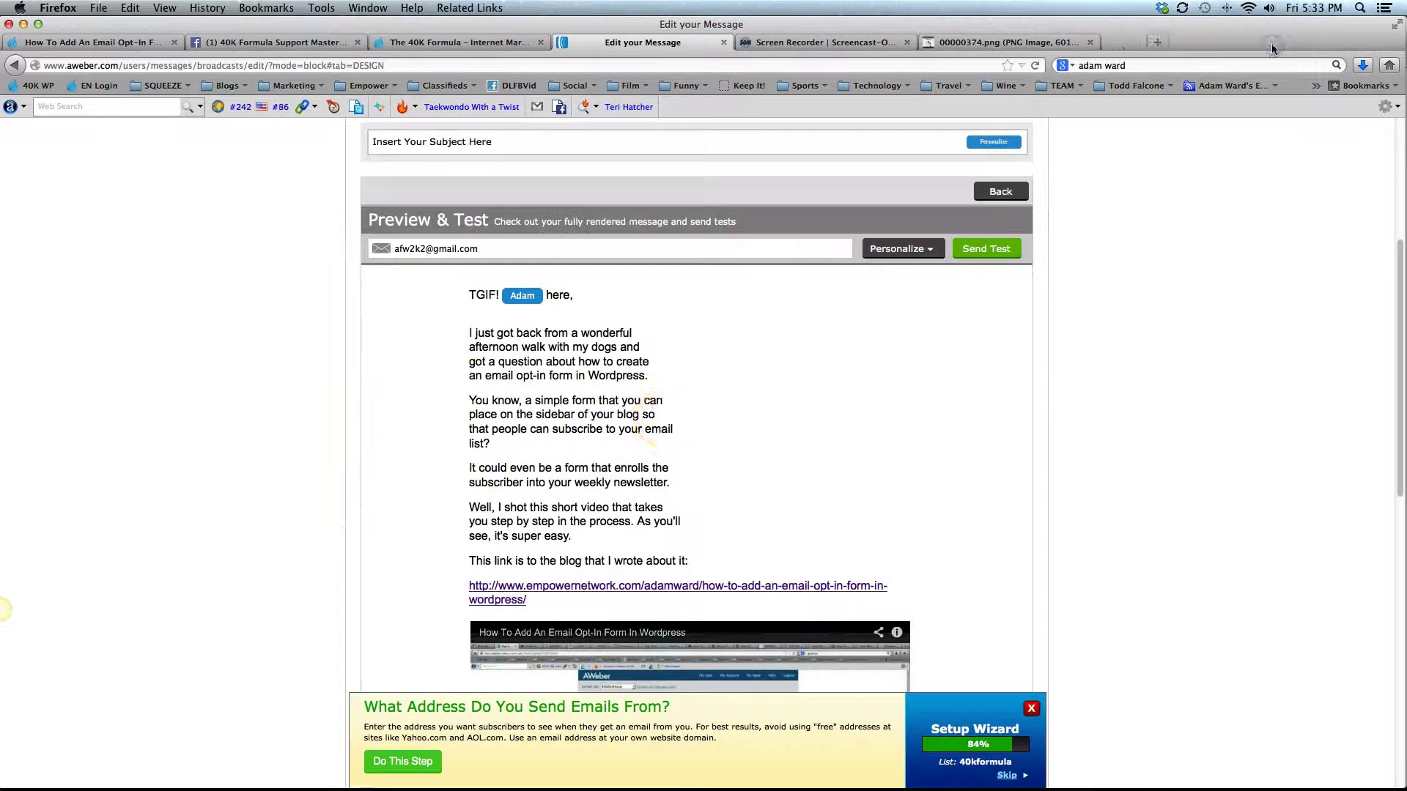
pyautogui.scroll(-5, 825, 456)
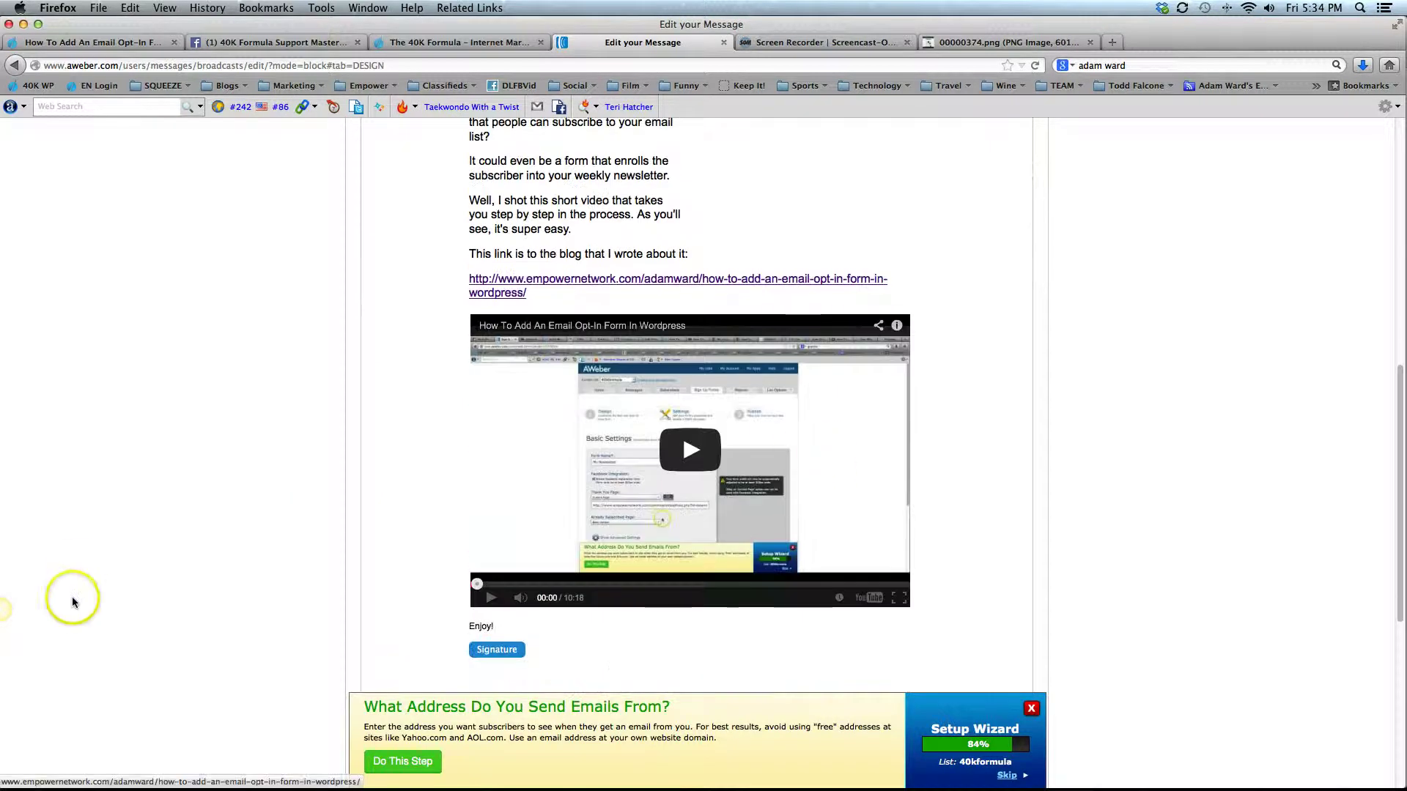
pyautogui.click(146, 772)
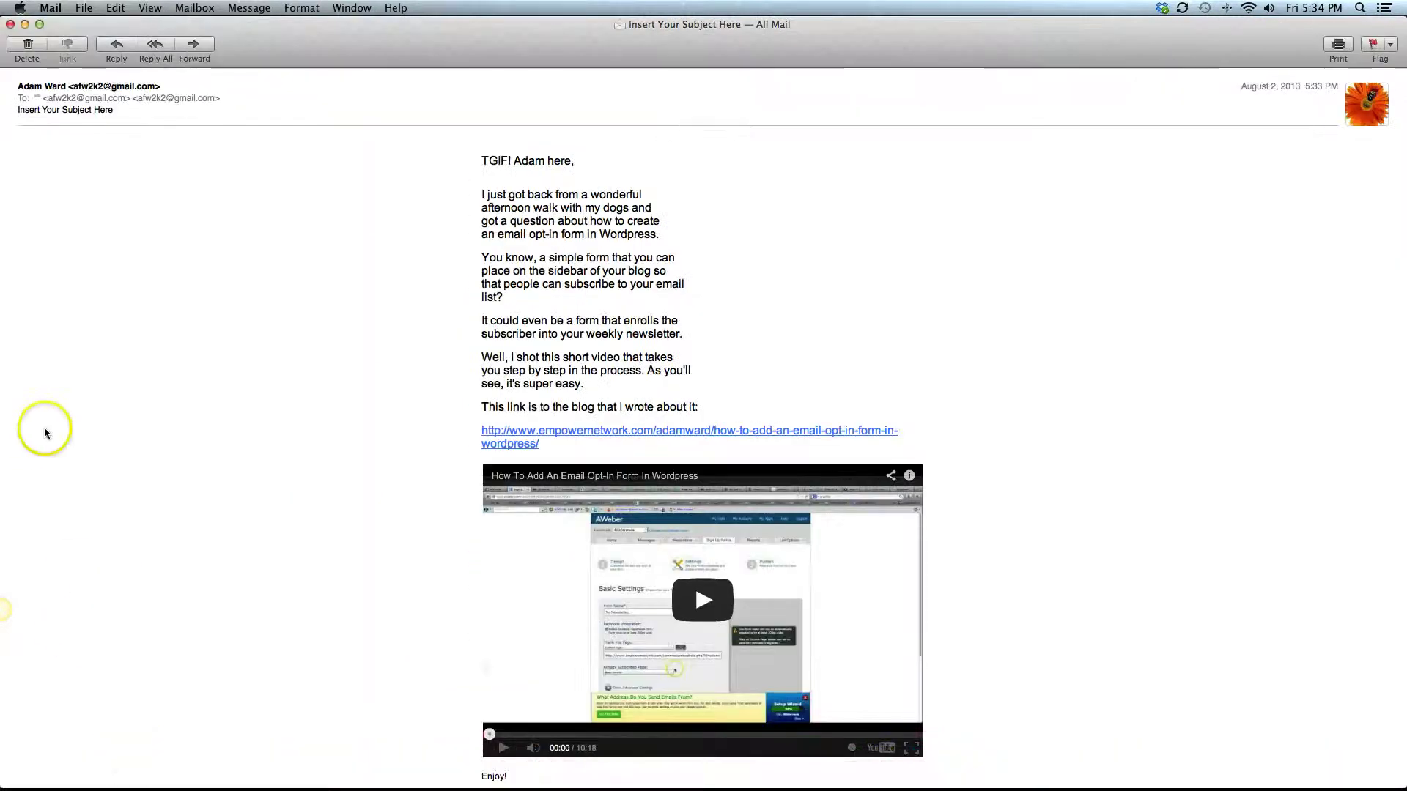
pyautogui.click(745, 601)
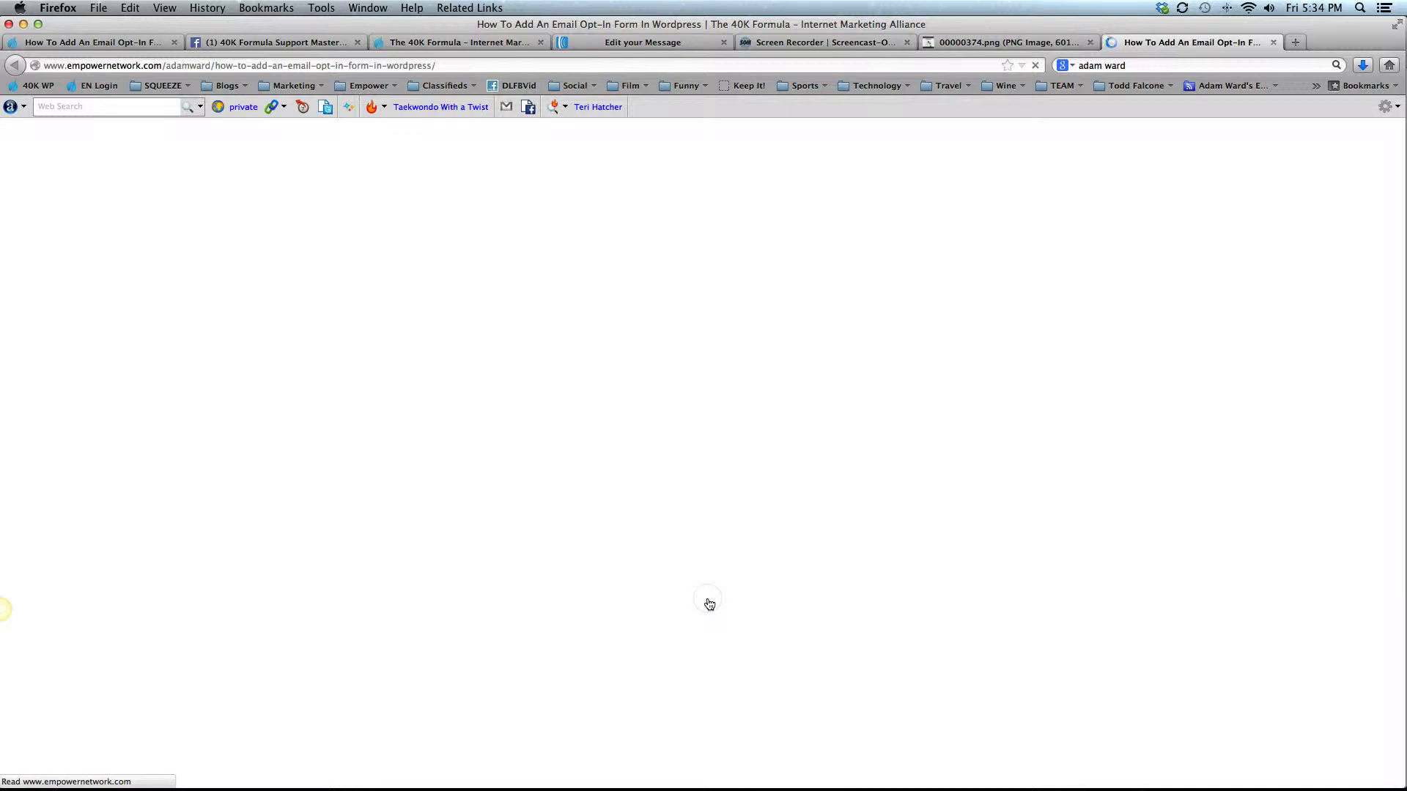
pyautogui.click(1274, 42)
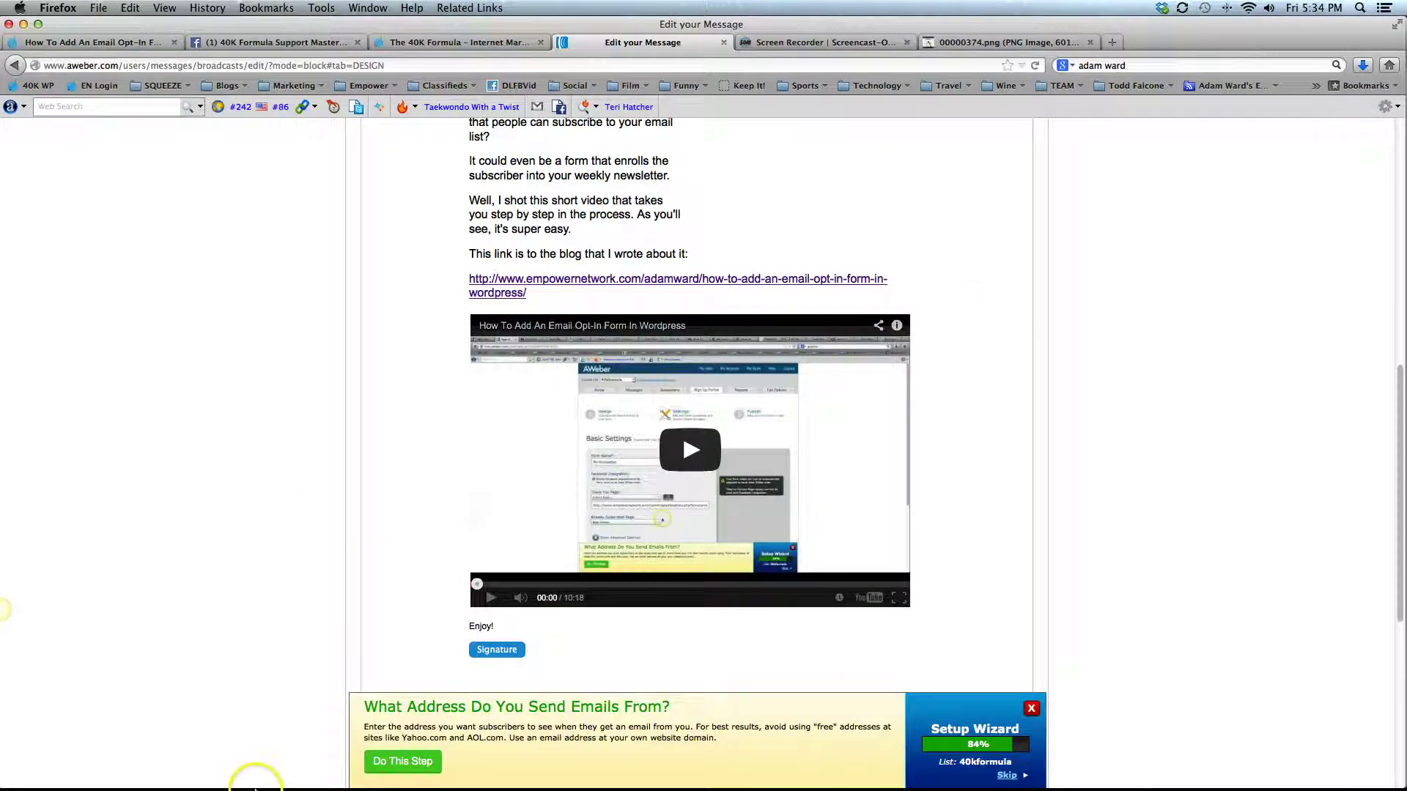
# Leave the Preview & Test view and return to the message design editor.
pyautogui.moveTo(169, 771)
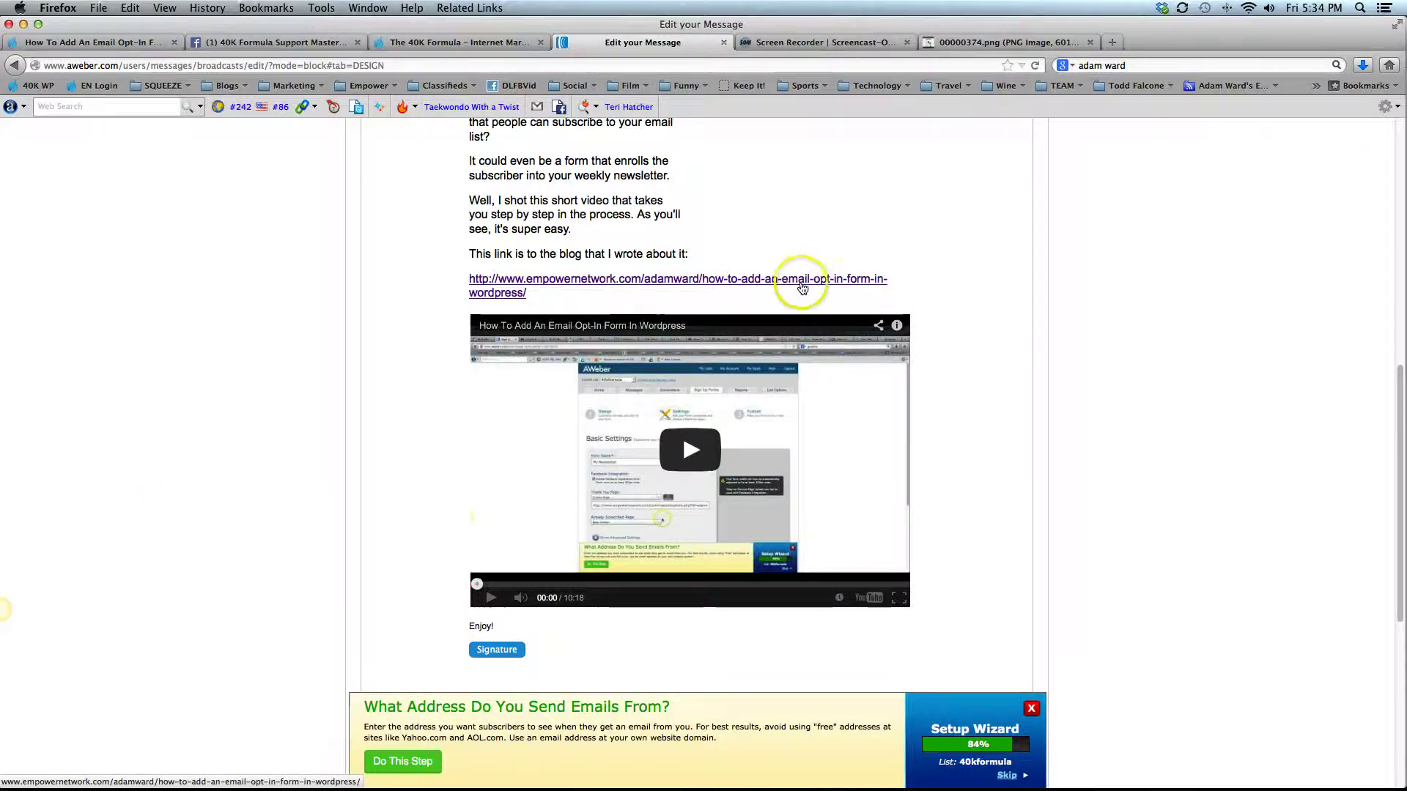
pyautogui.scroll(5, 802, 285)
pyautogui.scroll(2, 916, 256)
pyautogui.click(1005, 222)
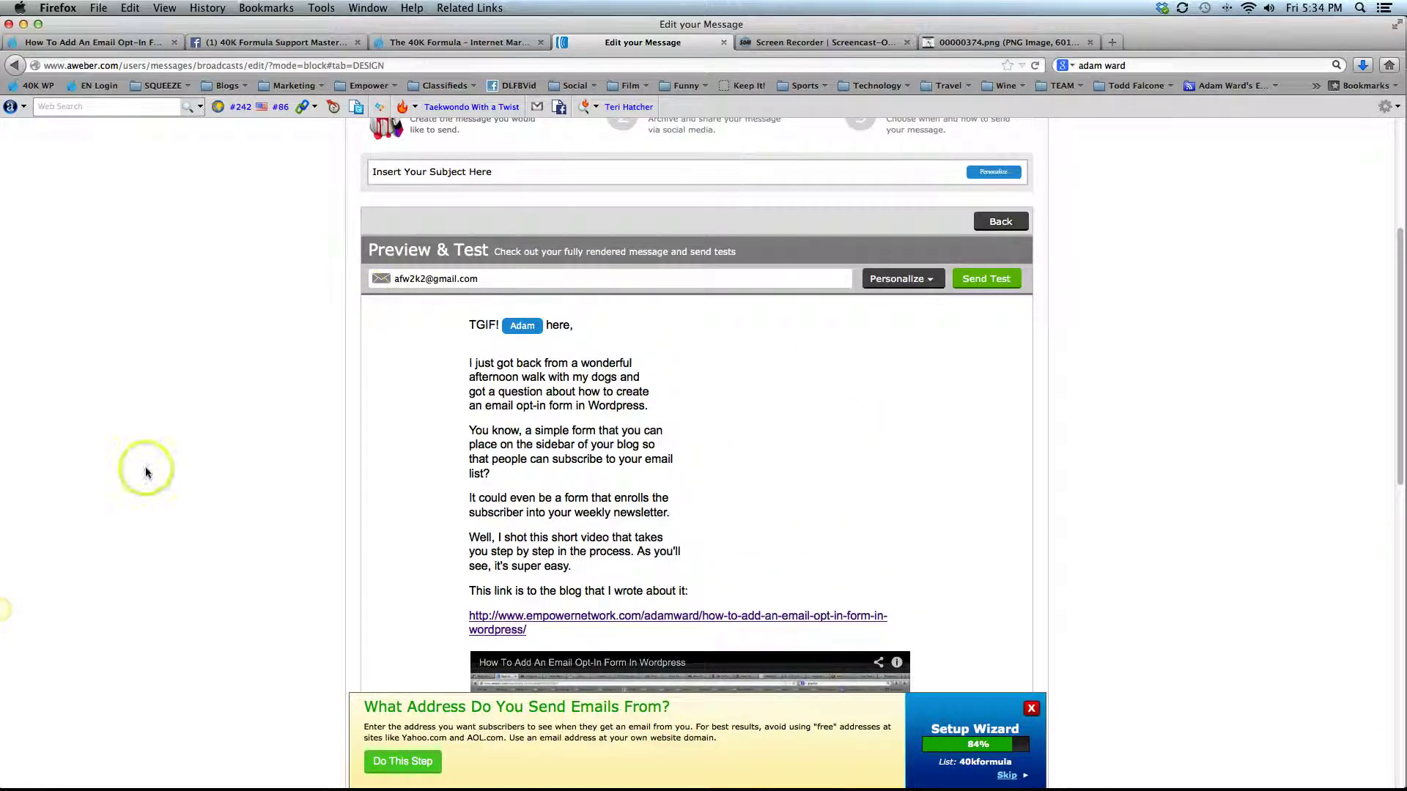
pyautogui.click(987, 220)
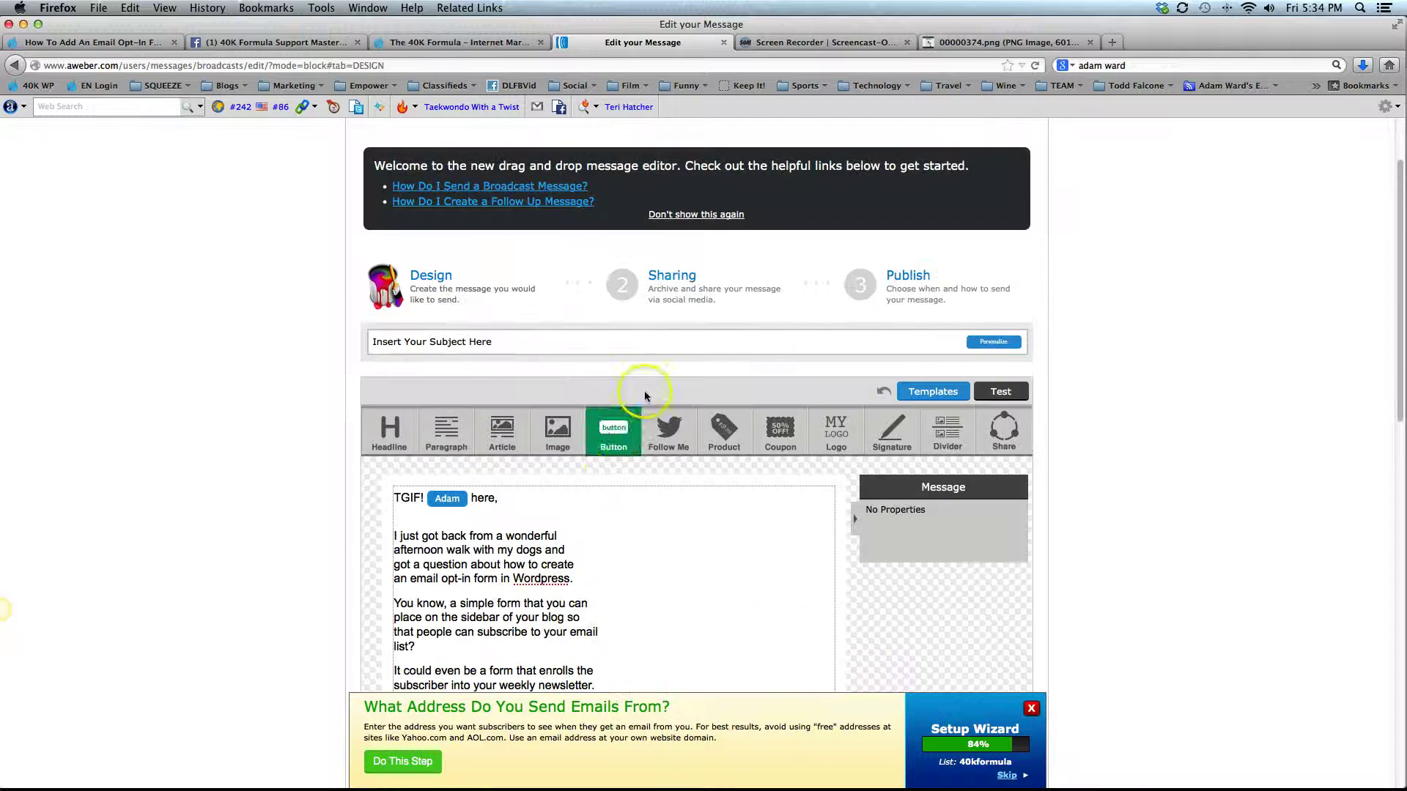
# Replace the placeholder subject line with "Fun In Playa Vista Dog Park And Wordpress...".
pyautogui.click(518, 339)
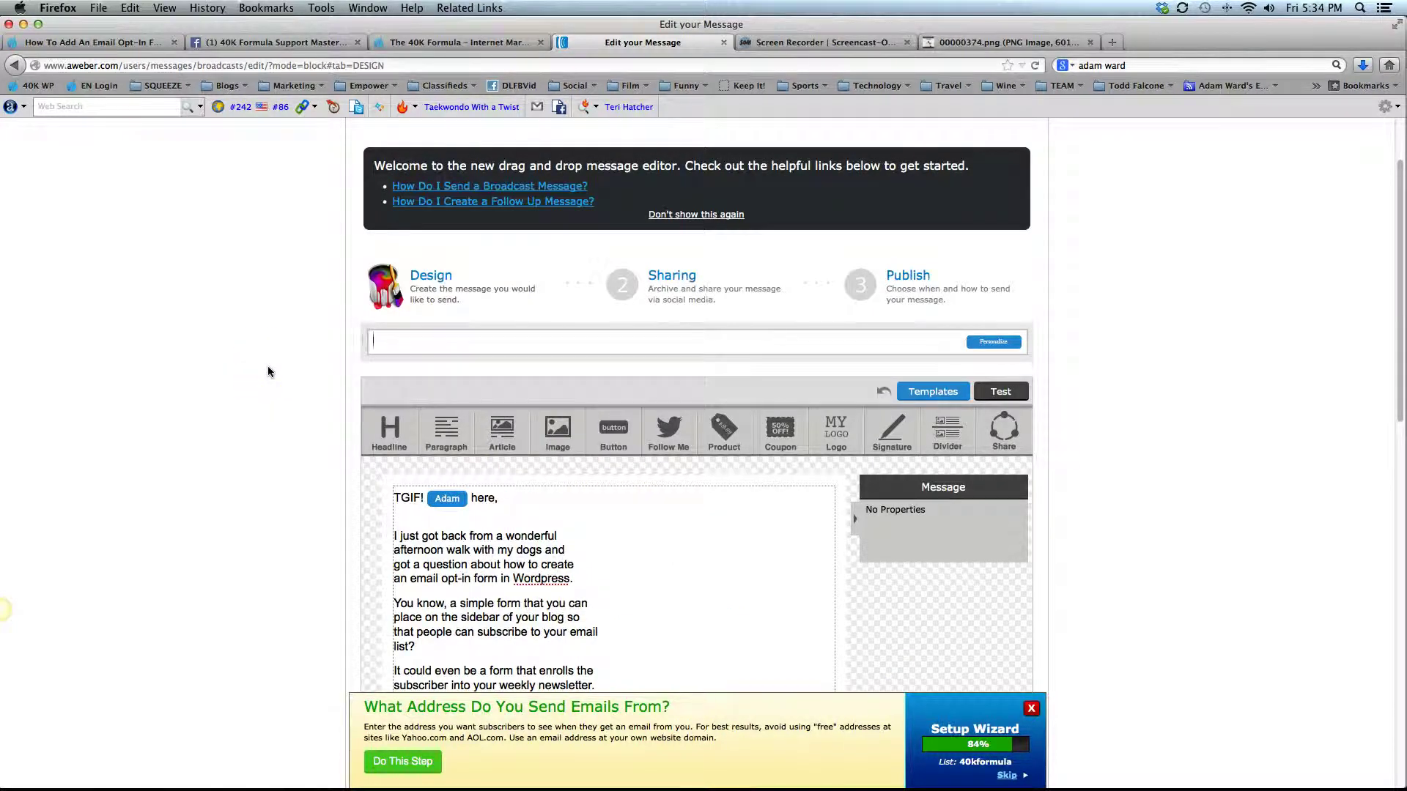
pyautogui.write('FunIn')
pyautogui.press('BackSpace')
pyautogui.press('BackSpace')
pyautogui.write('In Playa Vista Dog Park And Wor')
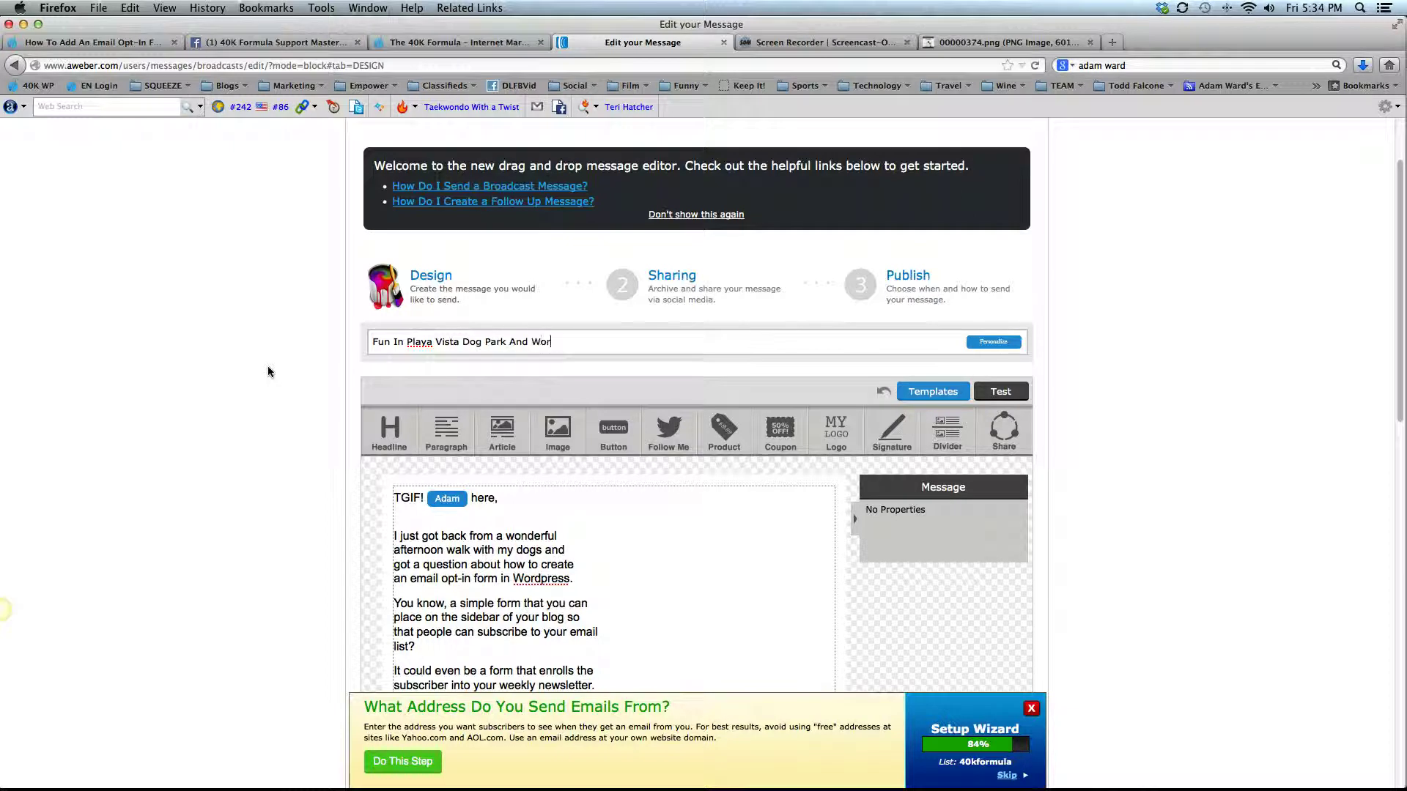
pyautogui.write('dpress')
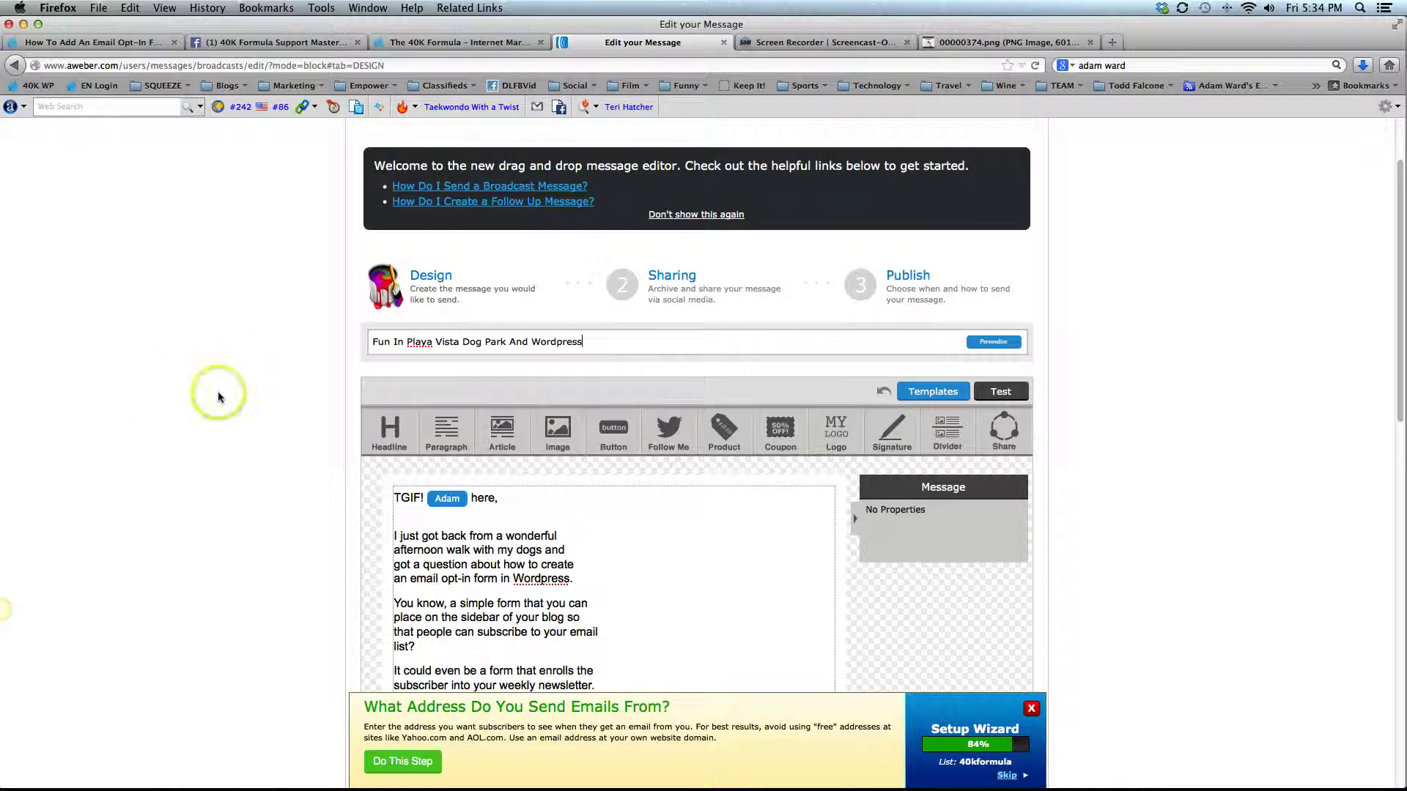
pyautogui.write('...')
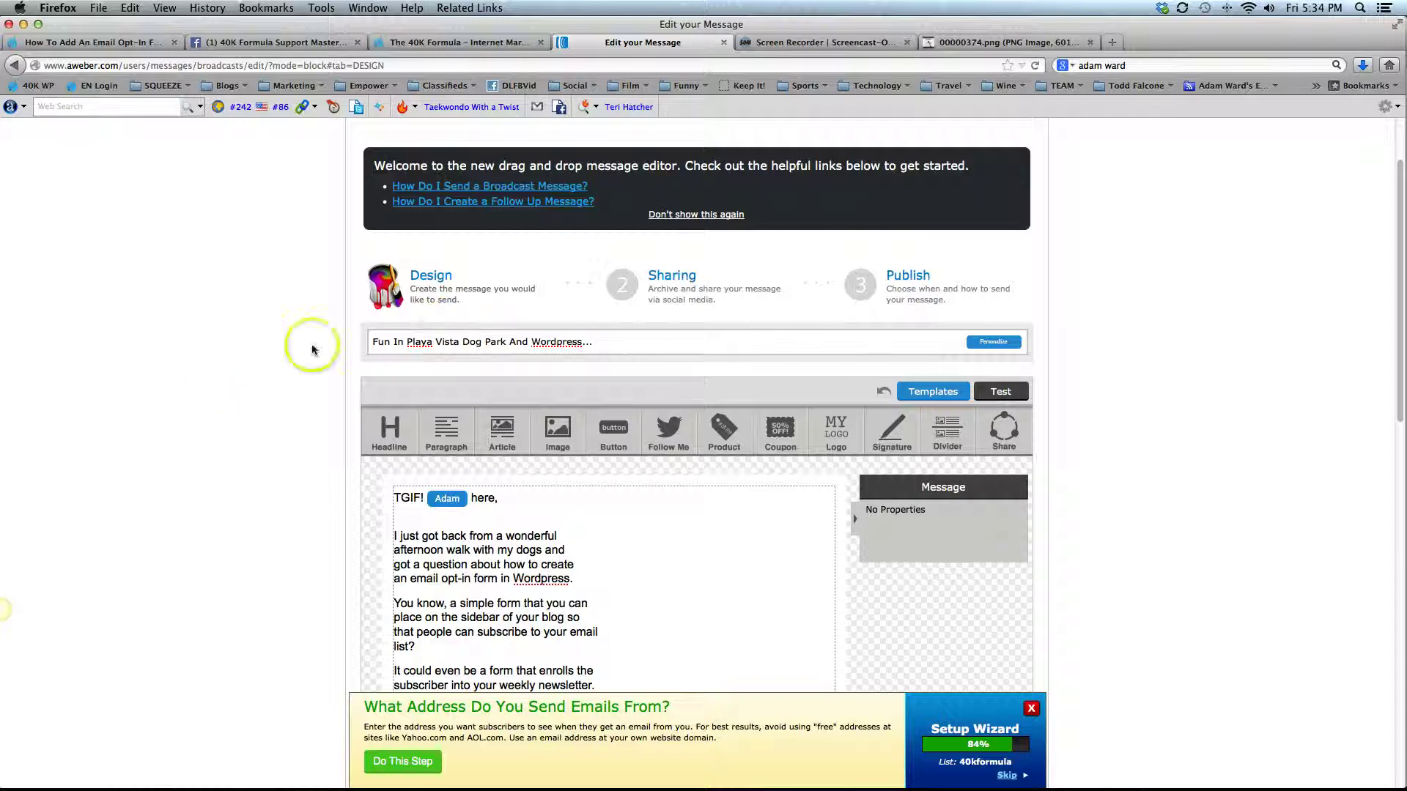
pyautogui.moveTo(447, 455); pyautogui.dragTo(625, 595)
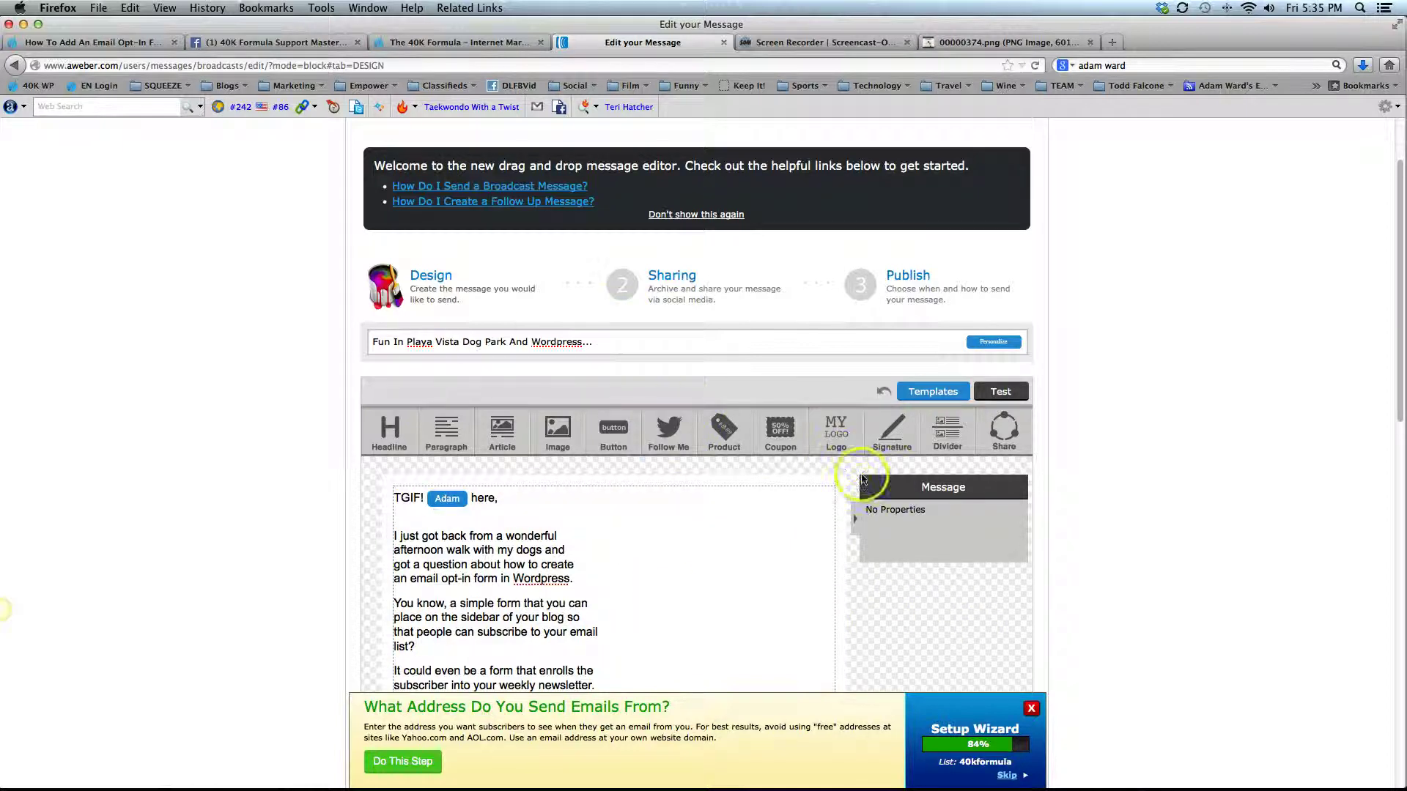
# Proceed to the Sharing stage and look over the broadcast archive links and the Facebook and Twitter posting options.
pyautogui.scroll(-1, 934, 572)
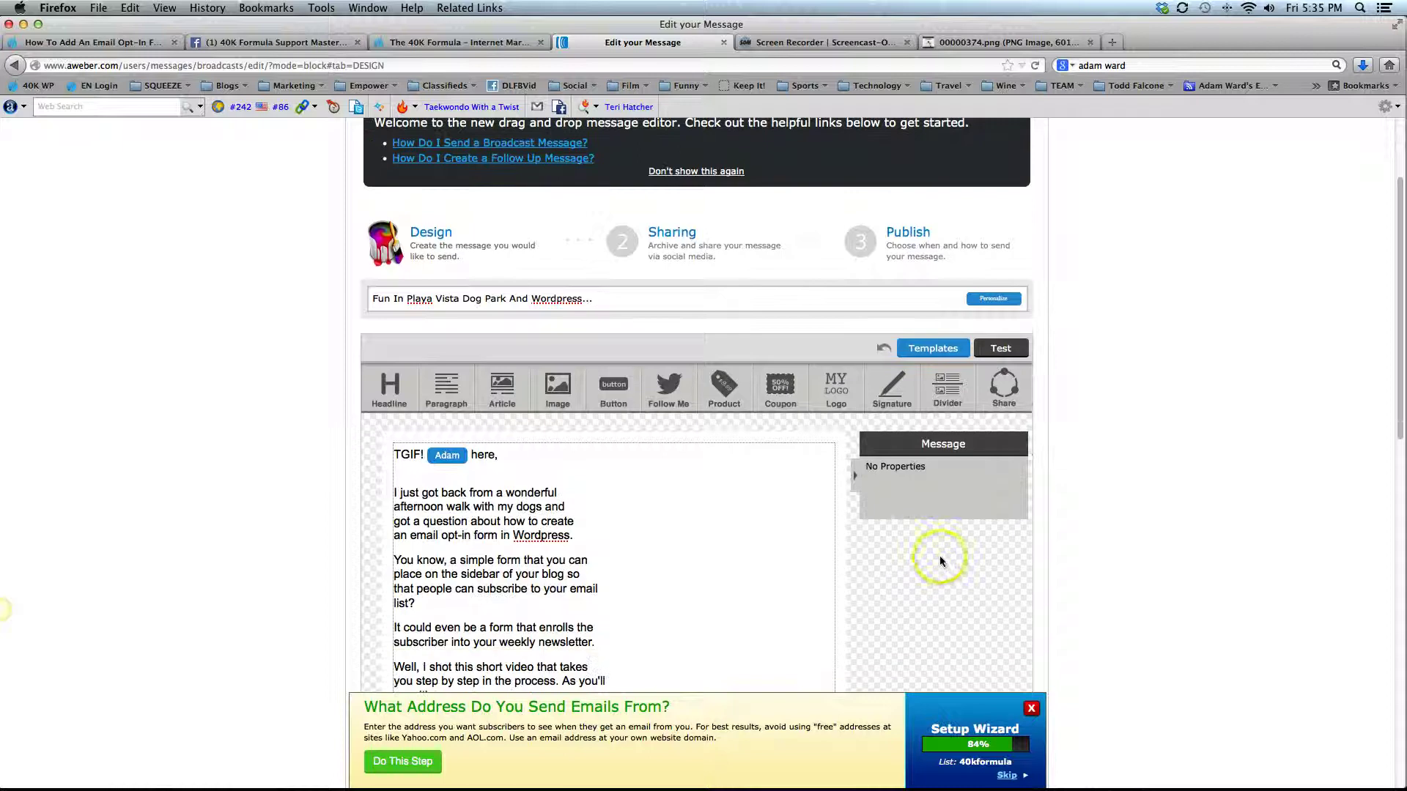
pyautogui.scroll(-5, 939, 558)
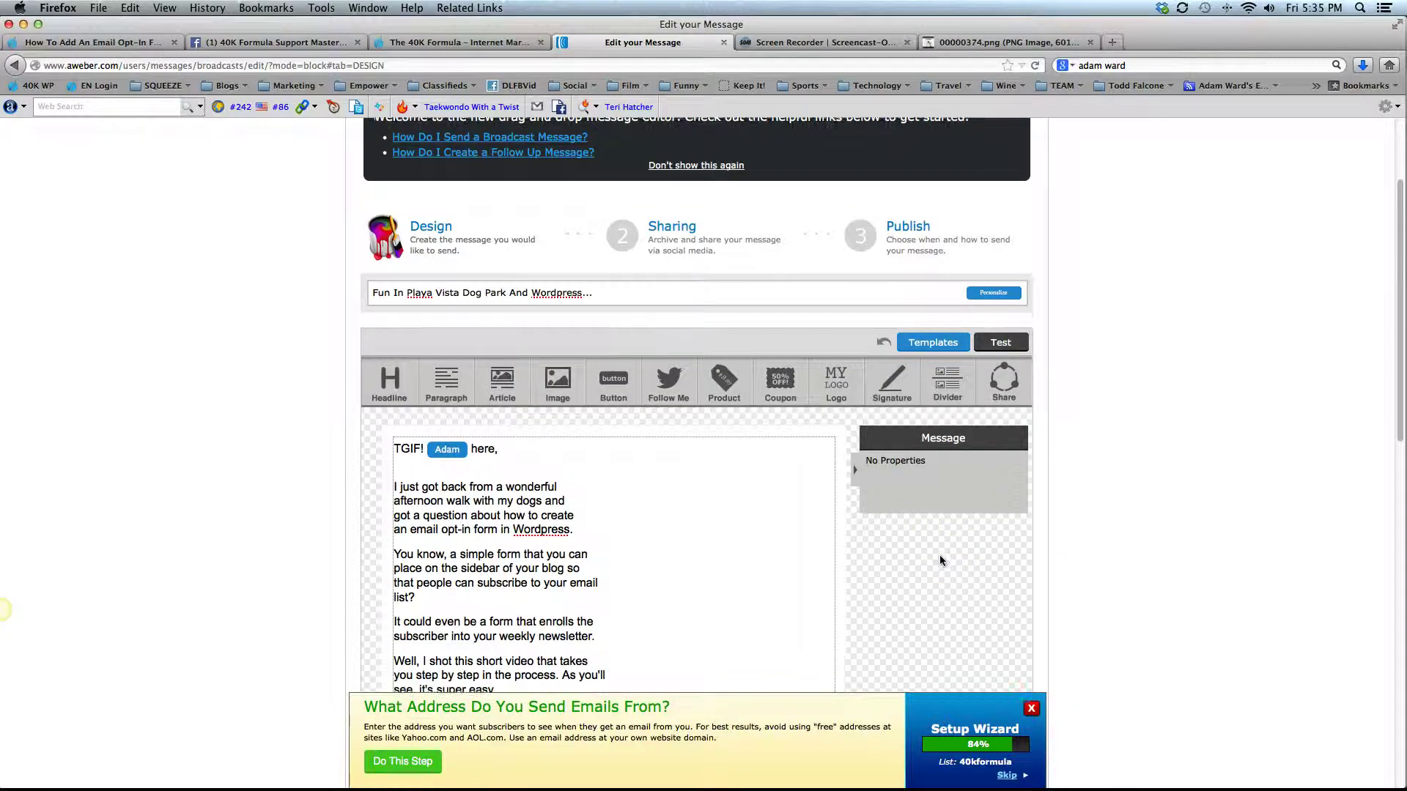
pyautogui.scroll(-6, 939, 556)
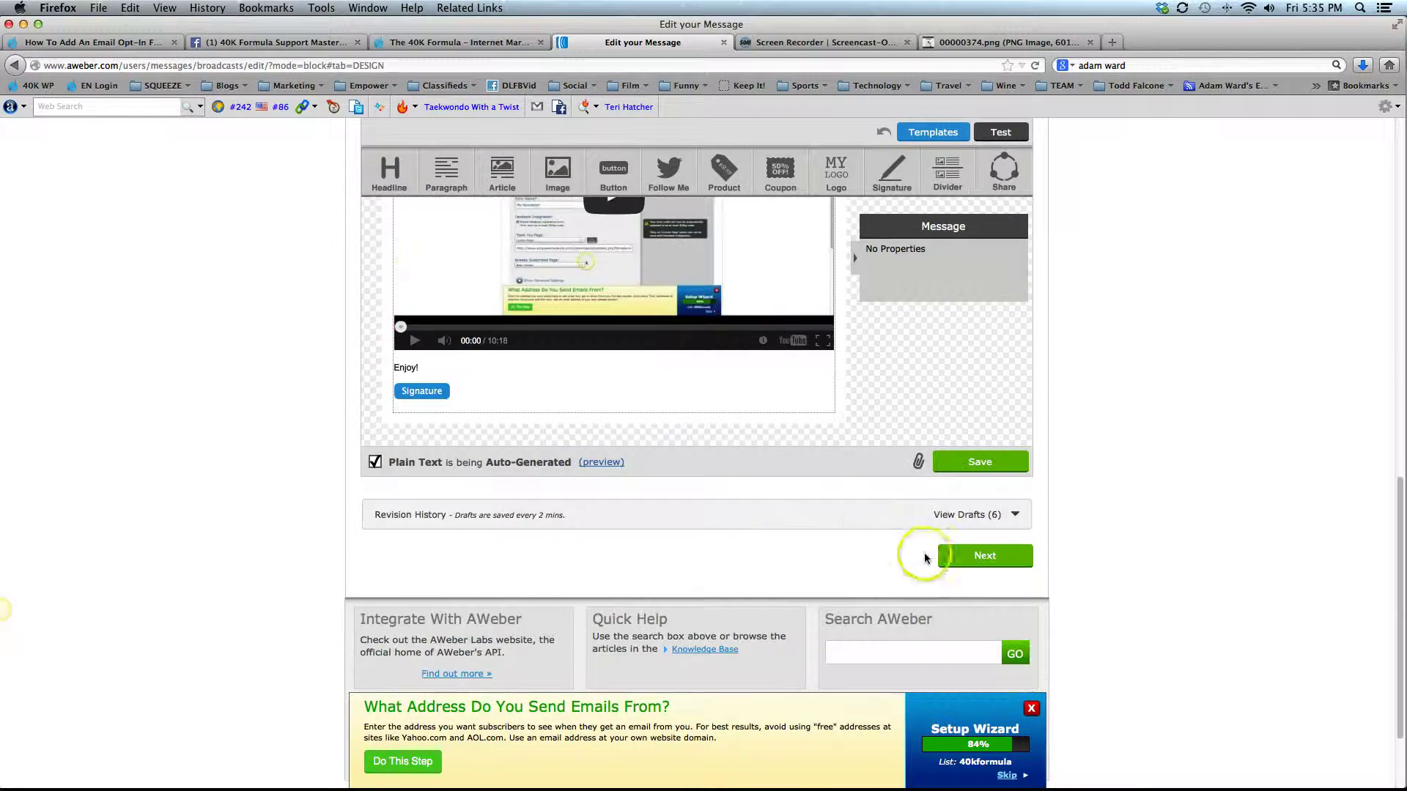
pyautogui.click(984, 558)
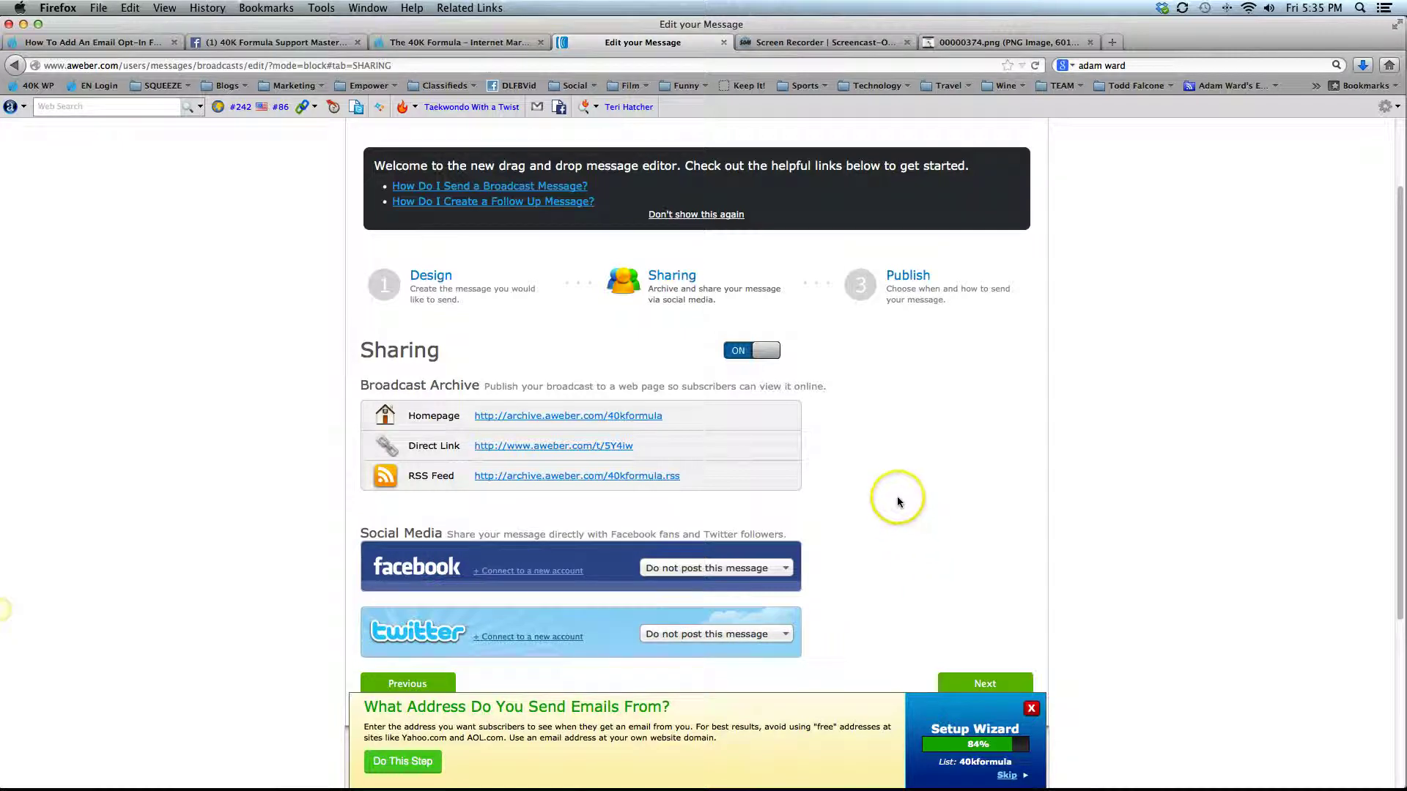
pyautogui.scroll(-5, 439, 359)
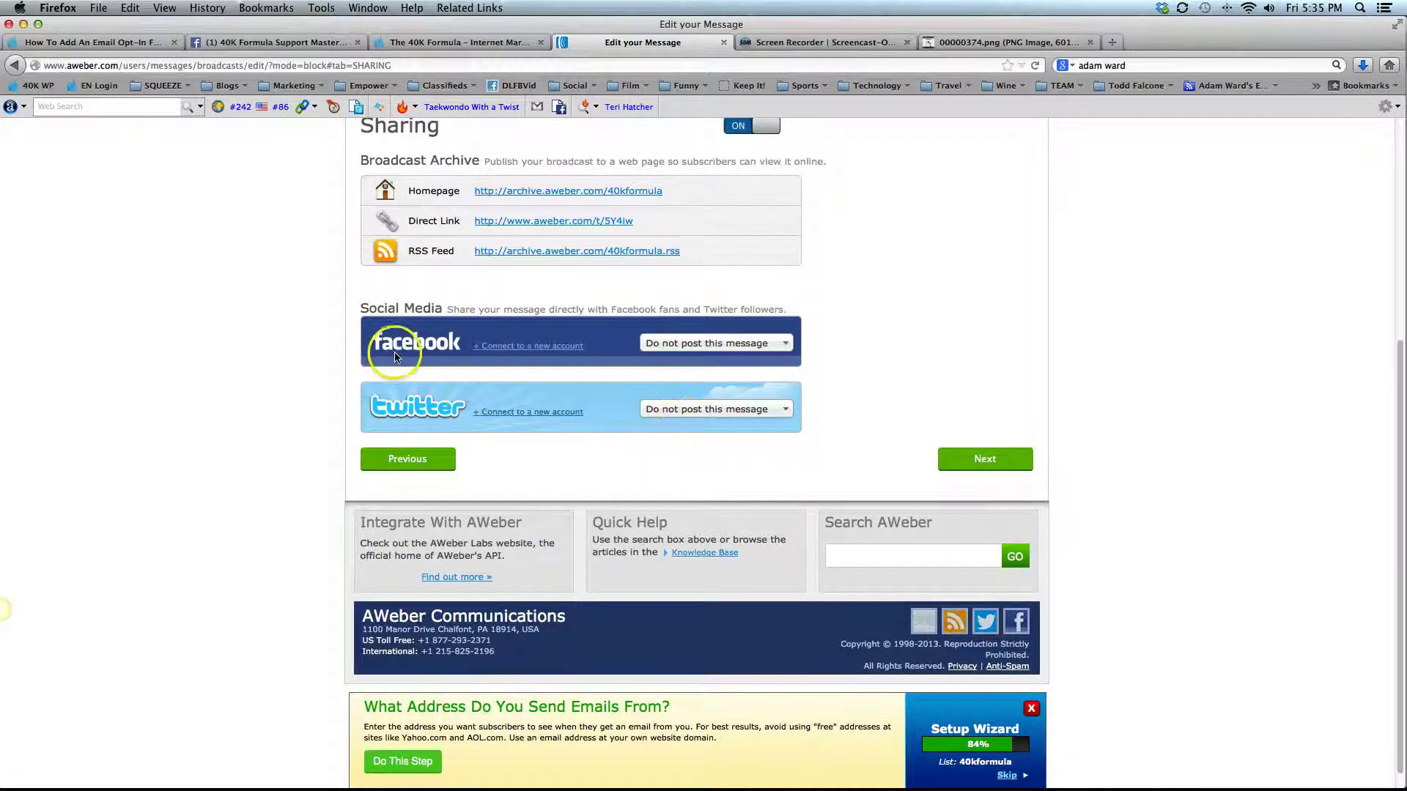
pyautogui.scroll(2, 399, 361)
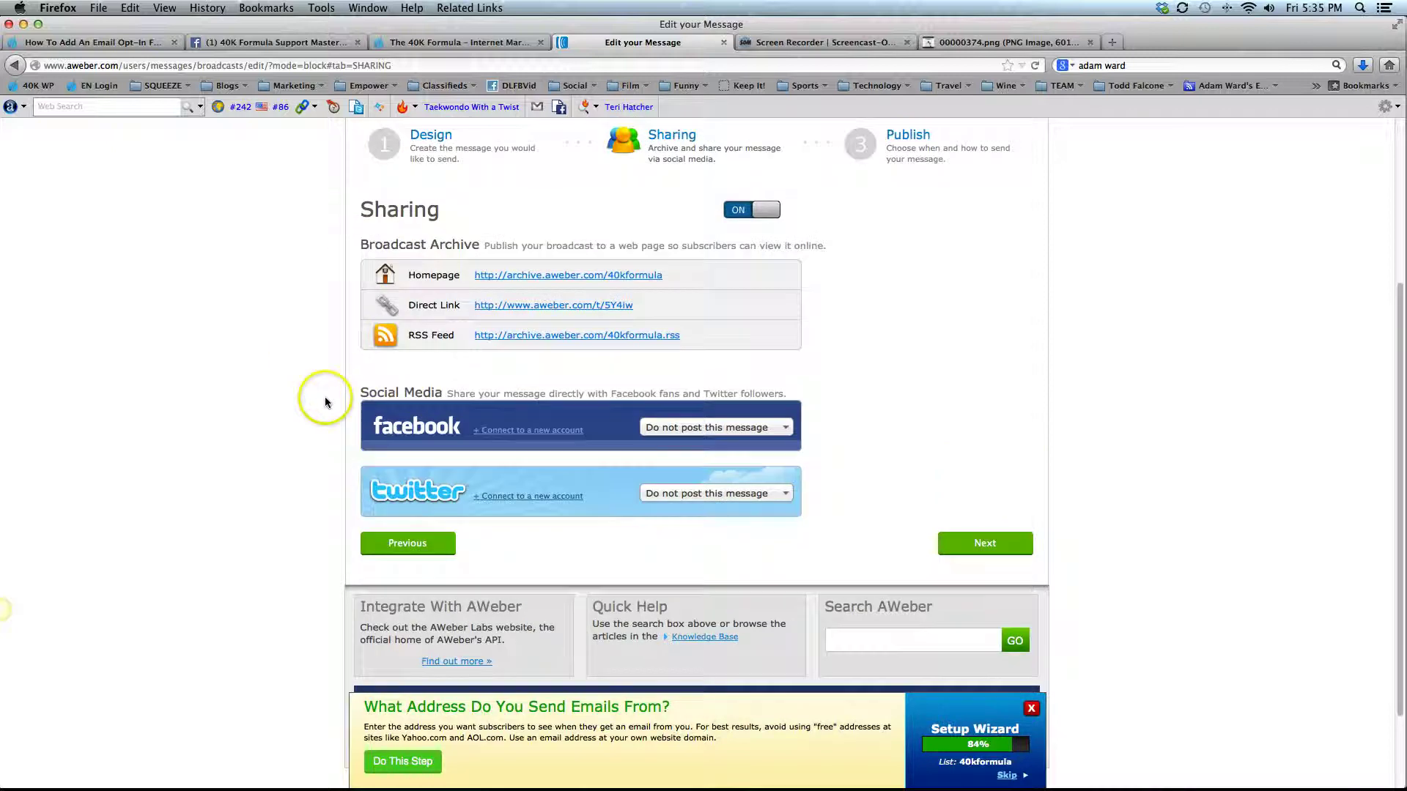
pyautogui.scroll(2, 322, 370)
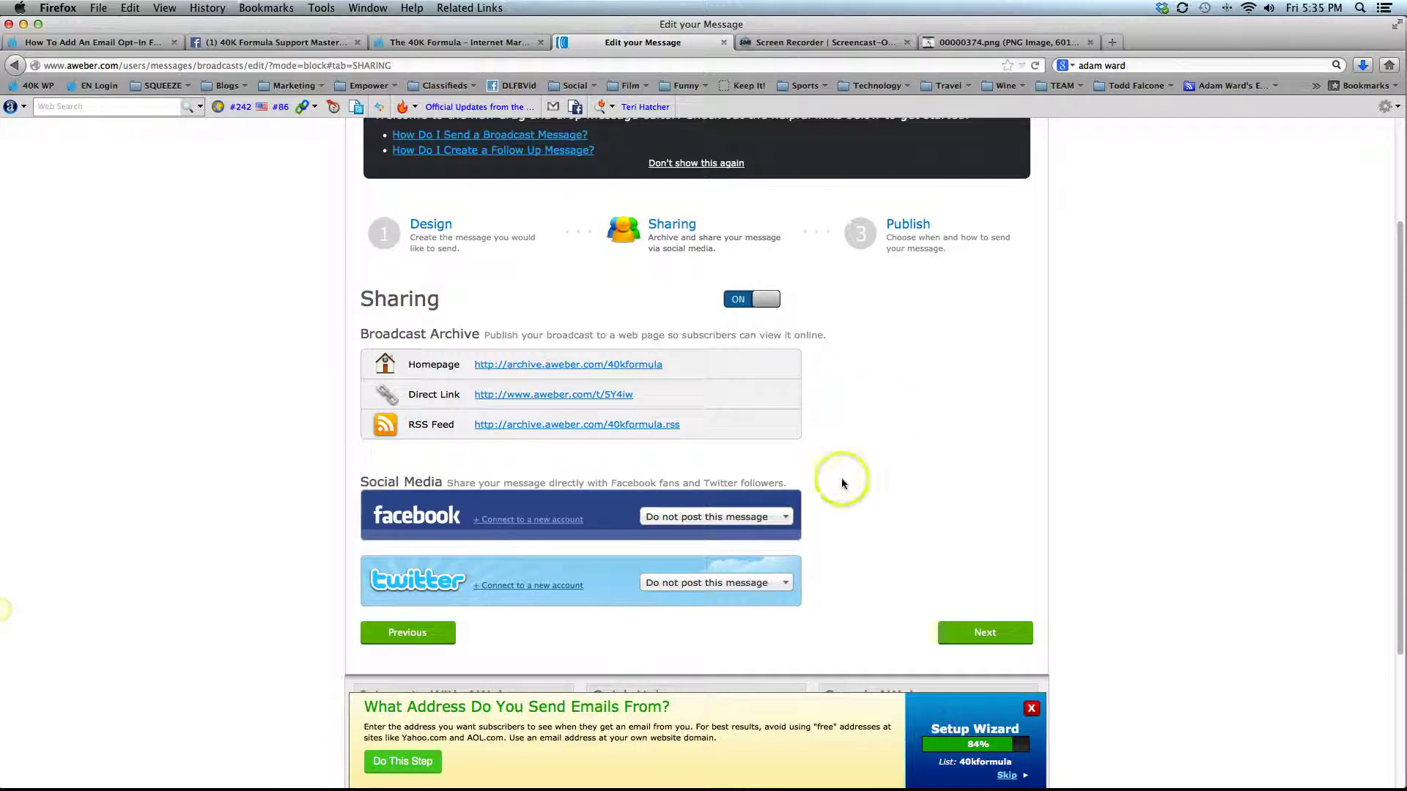
# Proceed to the Publish stage and look over the scheduler and the send options for the 40kformula list.
pyautogui.click(982, 634)
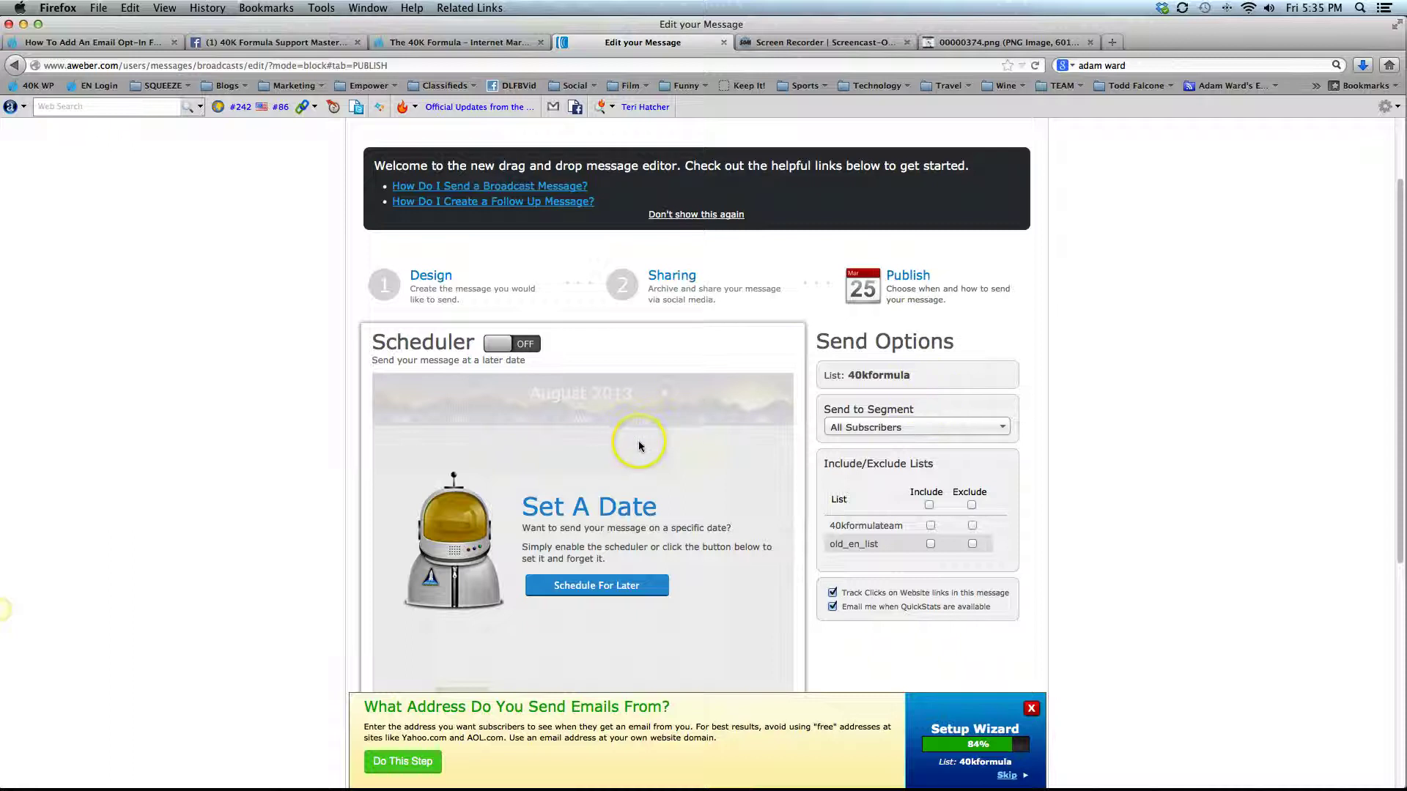
pyautogui.scroll(-2, 639, 441)
pyautogui.scroll(-1, 501, 393)
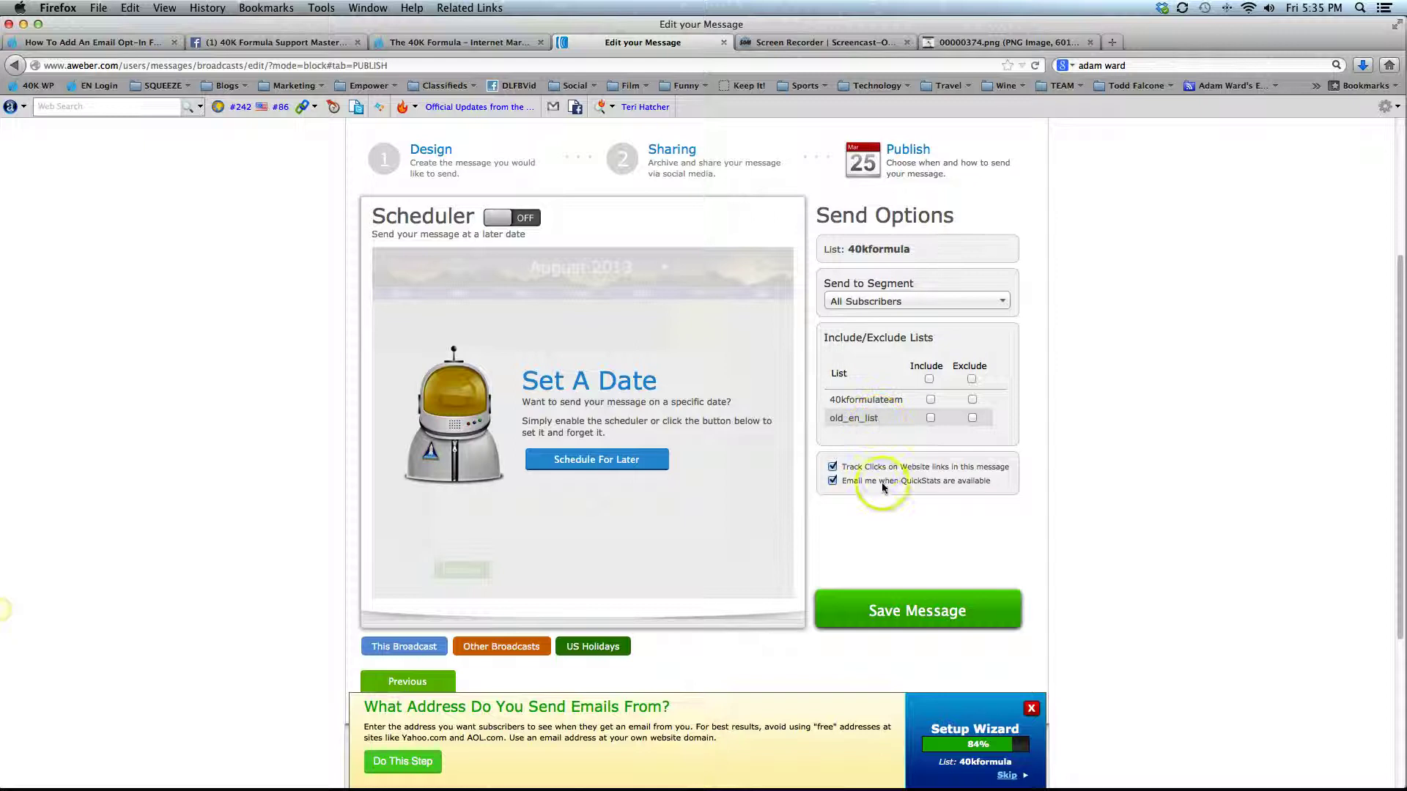
pyautogui.scroll(-1, 917, 506)
pyautogui.scroll(2, 916, 506)
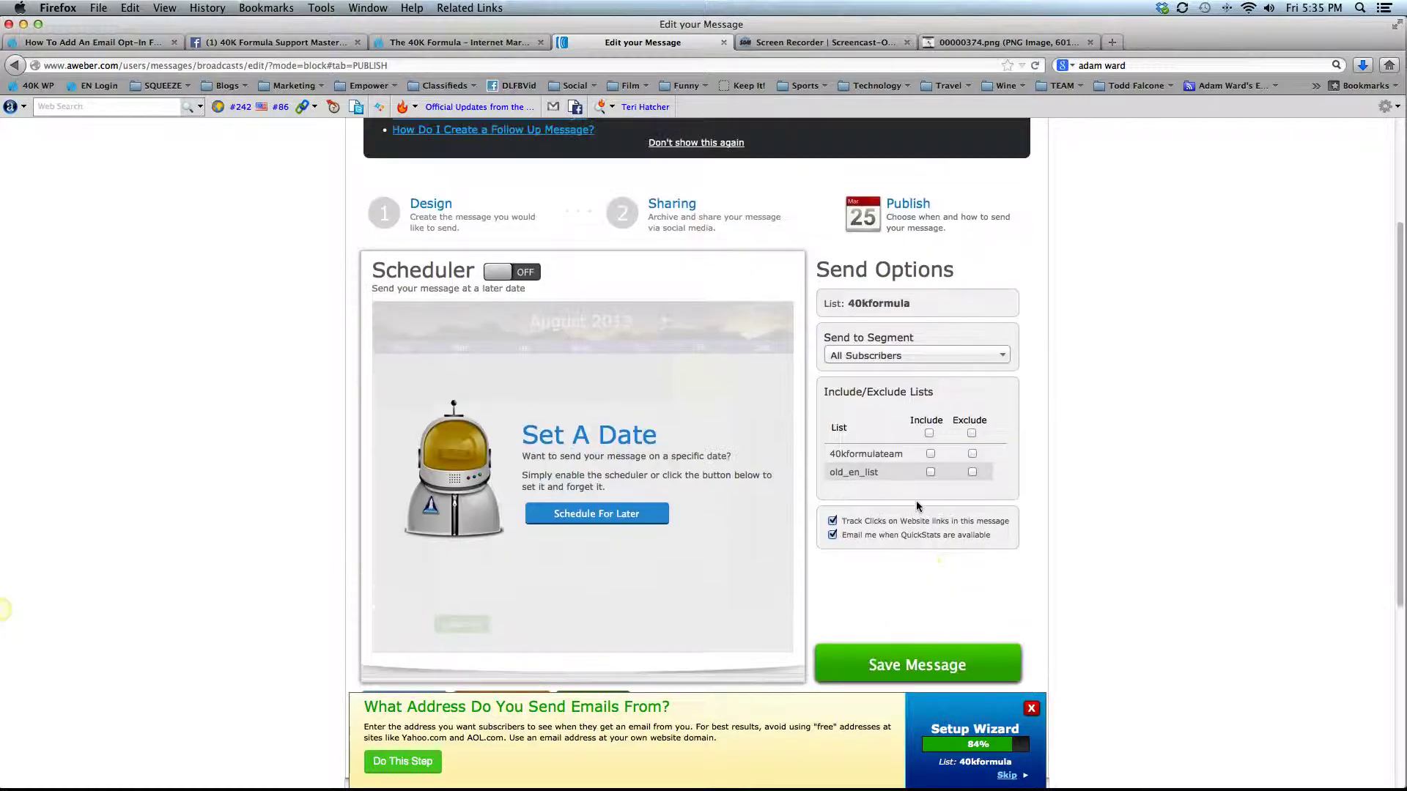
pyautogui.scroll(-1, 917, 506)
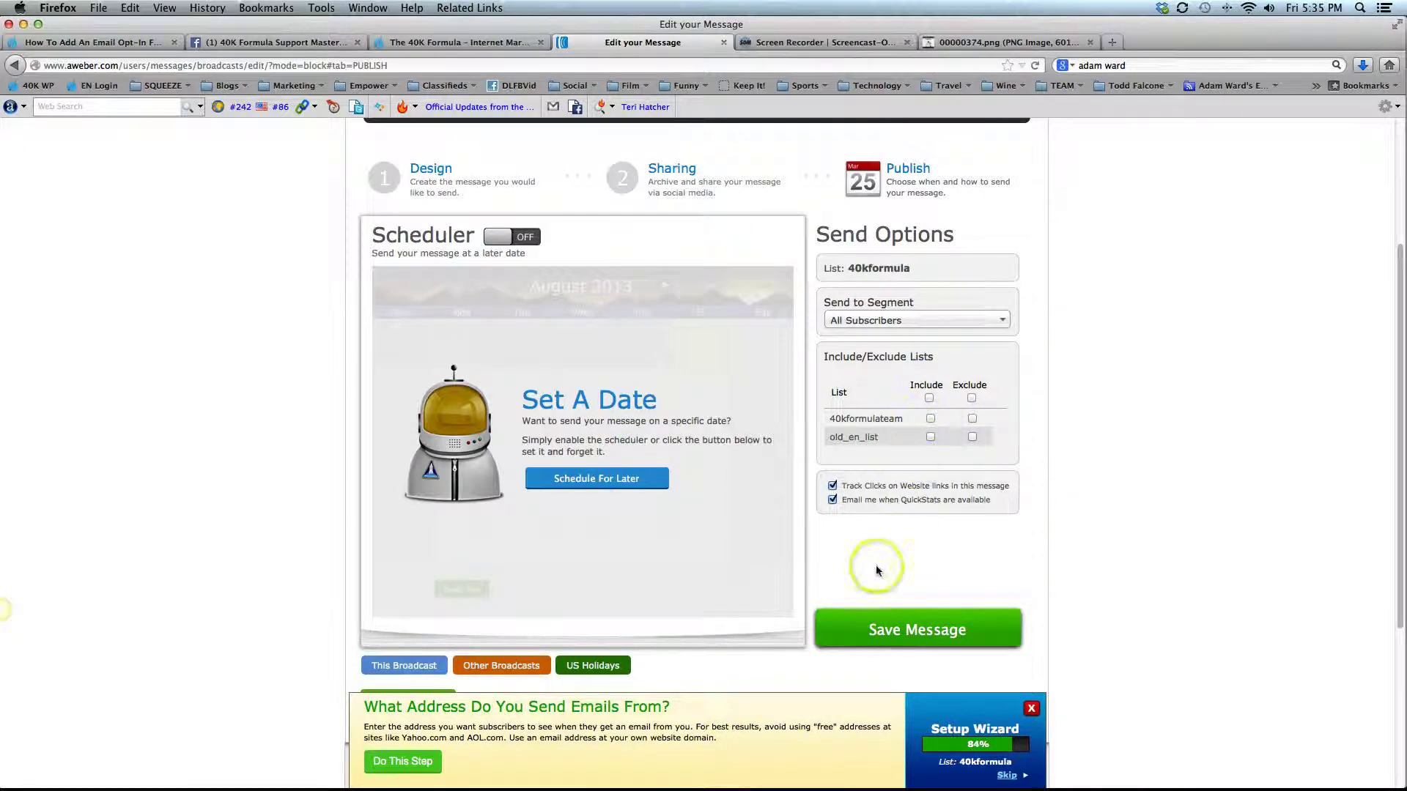
# Save the message without scheduling it and send the "Fun In Playa Vista Dog Park And Wordpress..." draft immediately.
pyautogui.click(946, 630)
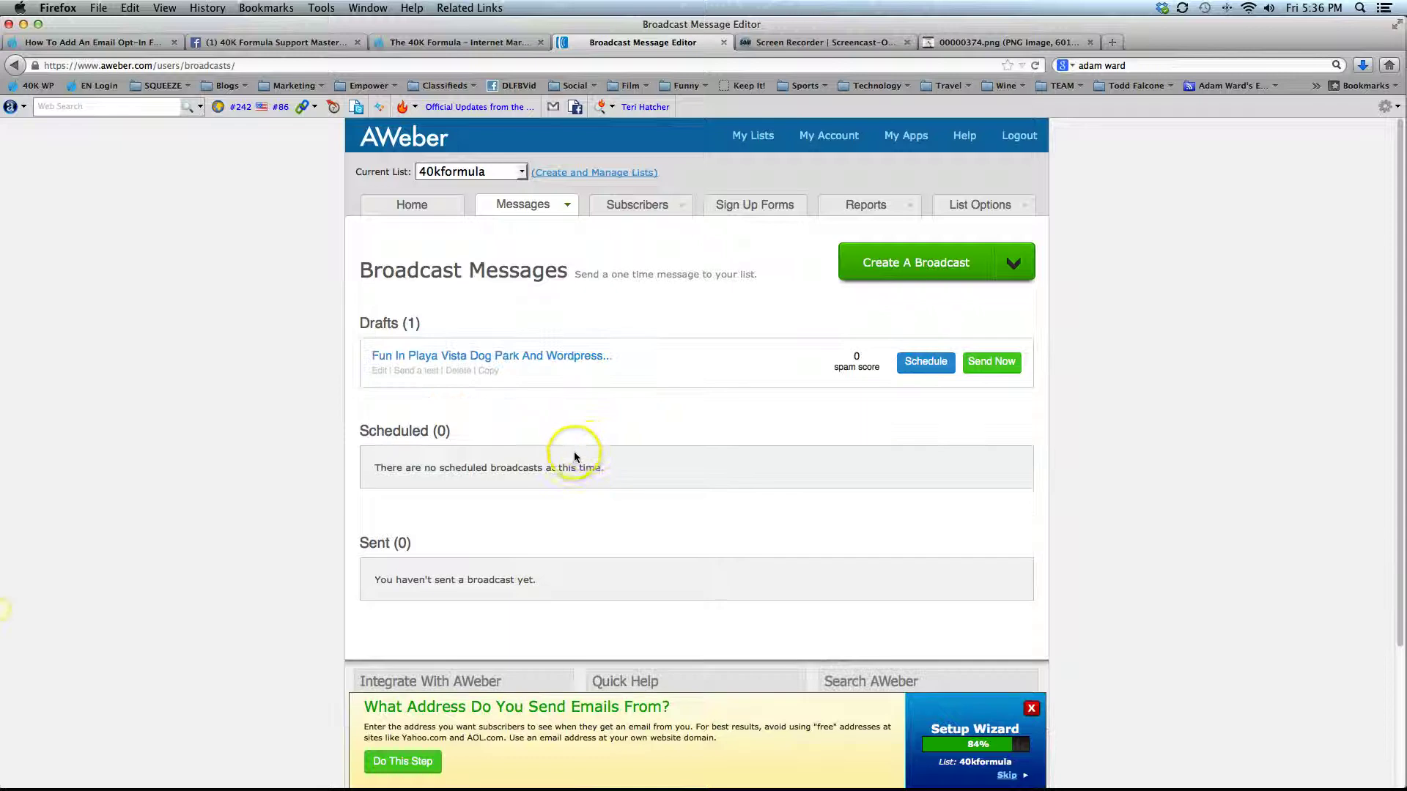
pyautogui.click(989, 366)
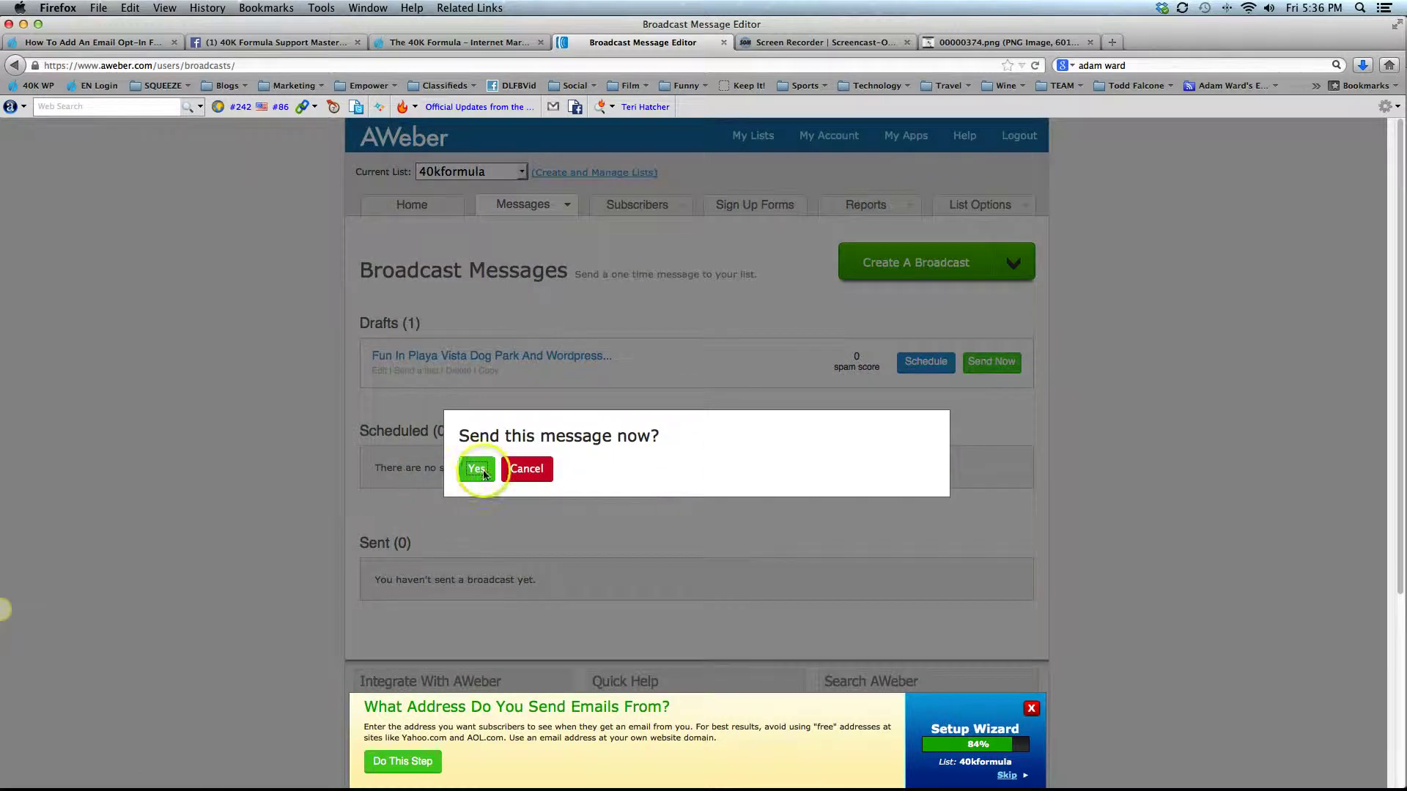
pyautogui.click(477, 469)
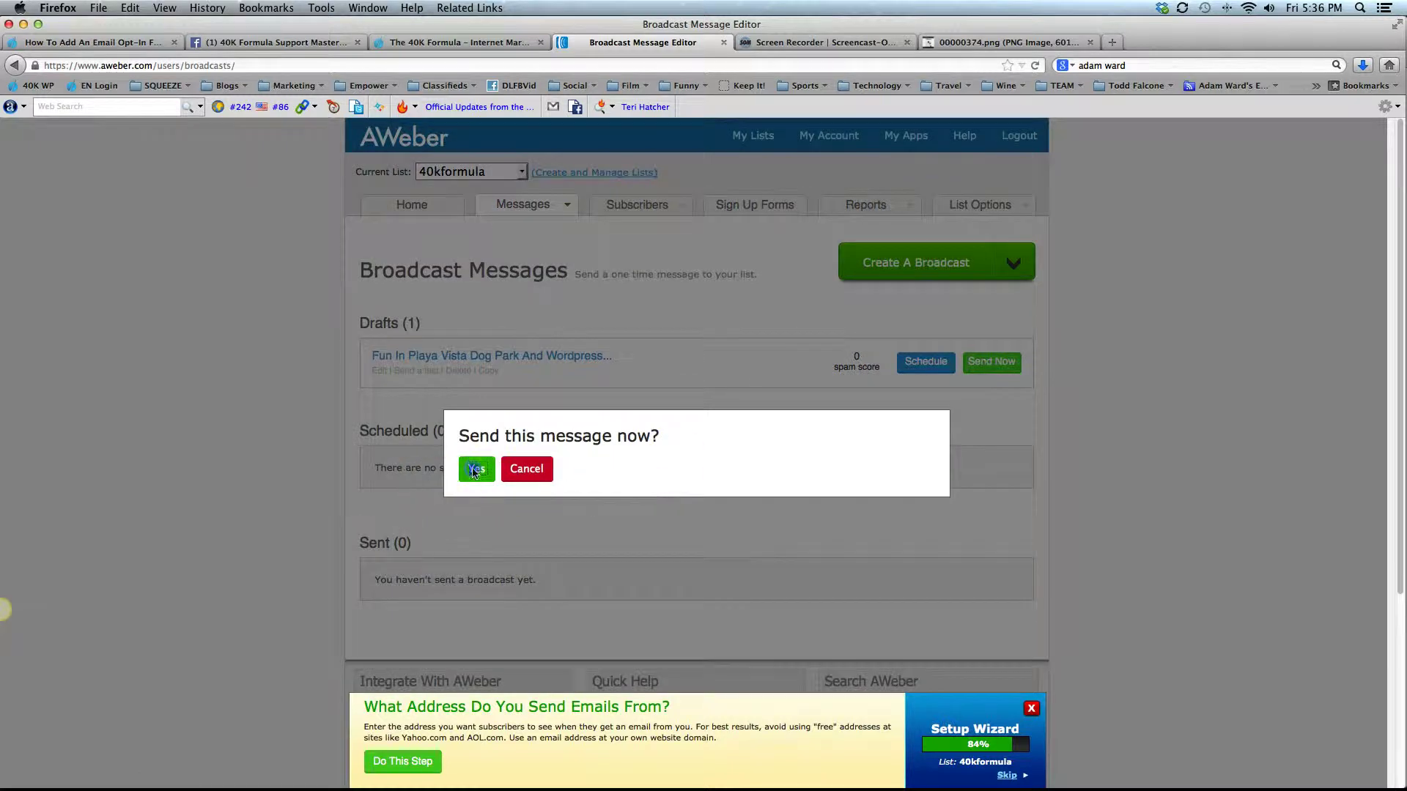